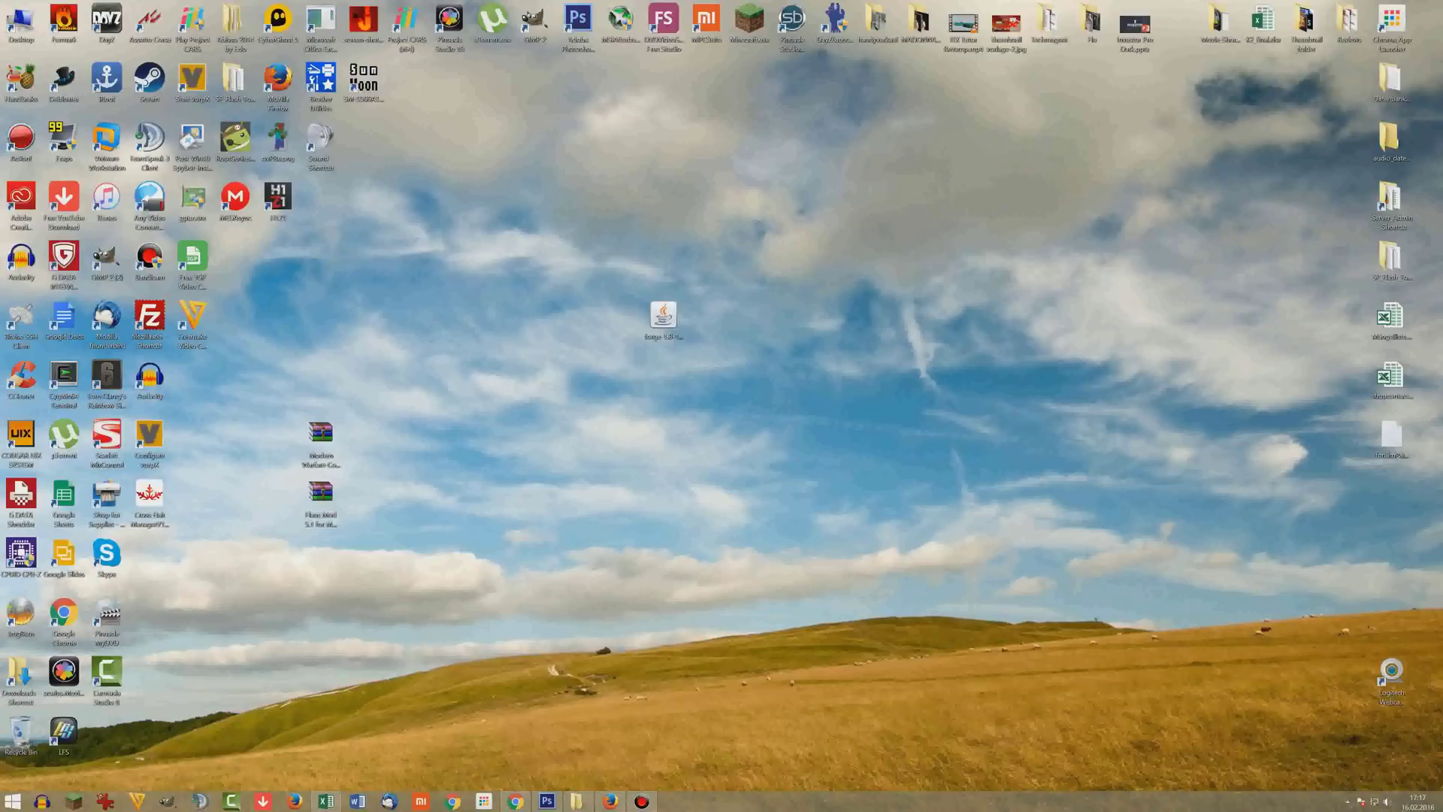
Place the Minecraft icon beside the Forge installer on the desktop and switch to the Minecraft Forge page in the browser
{"action": "left_click_drag", "start_coordinate": [749, 21], "coordinate": [620, 316]}
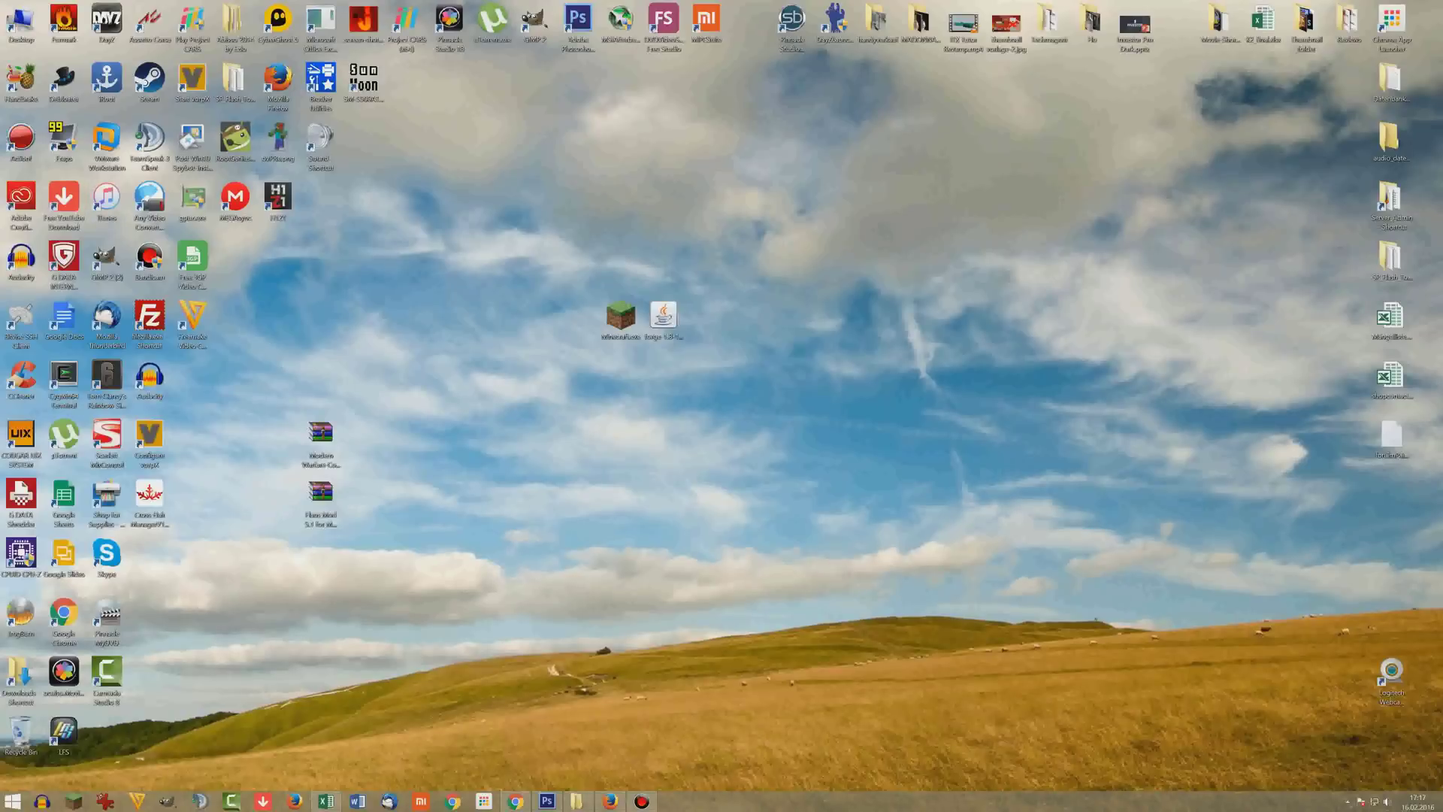
{"action": "left_click", "coordinate": [610, 801]}
{"action": "left_click_drag", "start_coordinate": [609, 166], "coordinate": [655, 0]}
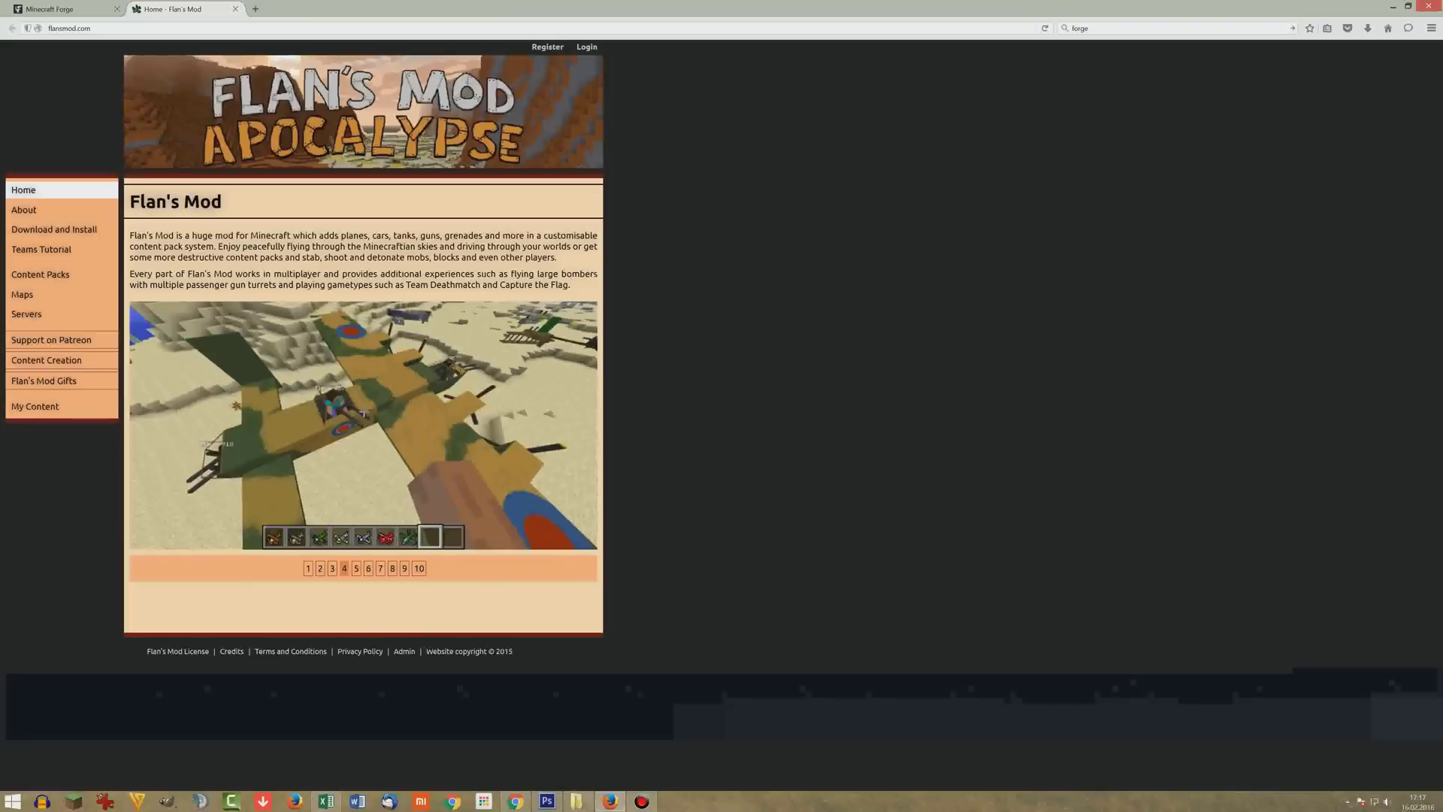
{"action": "key", "text": "ctrl+l"}
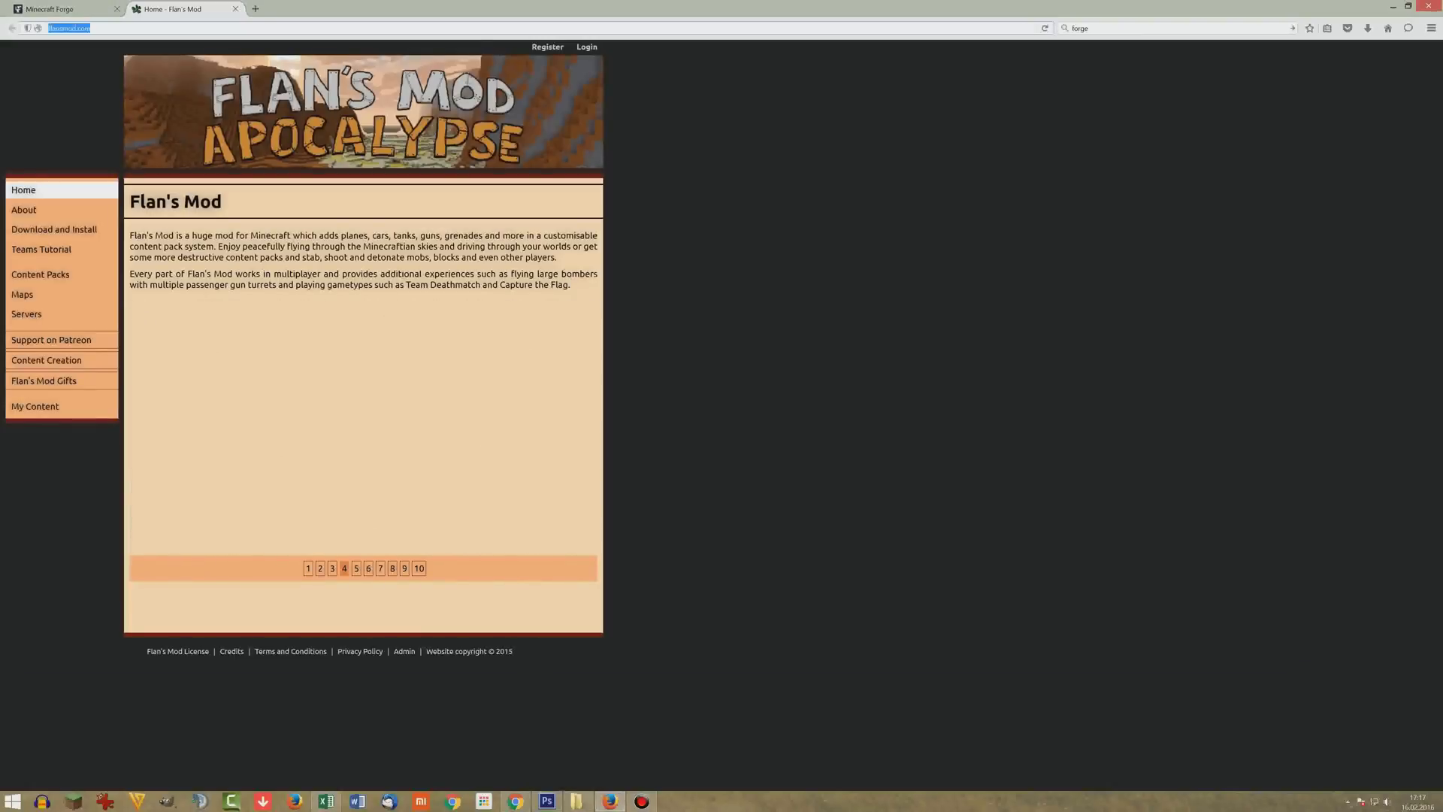
{"action": "key", "text": "ctrl+Tab"}
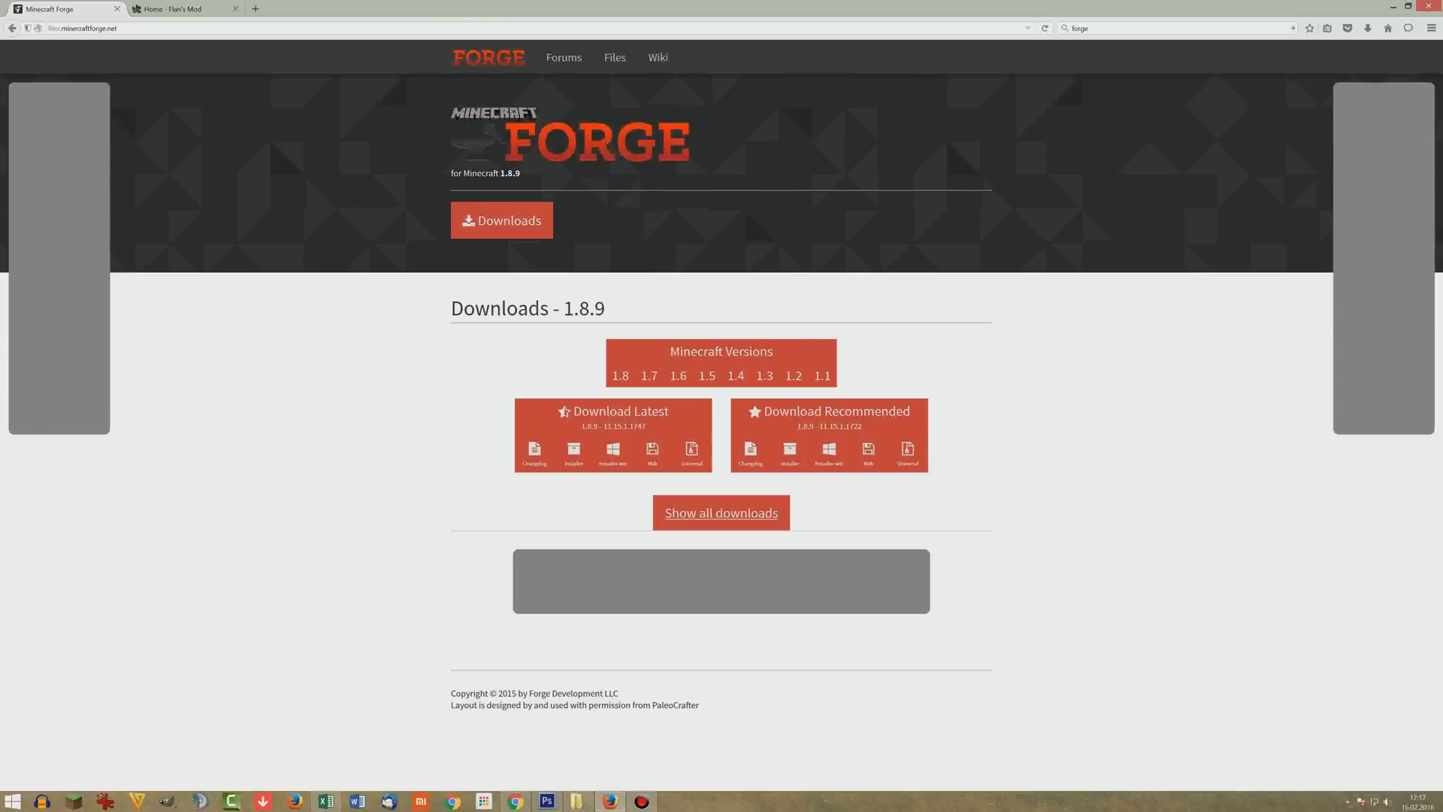
Open the Forge downloads page for Minecraft version 1.8
{"action": "key", "text": "ctrl+l"}
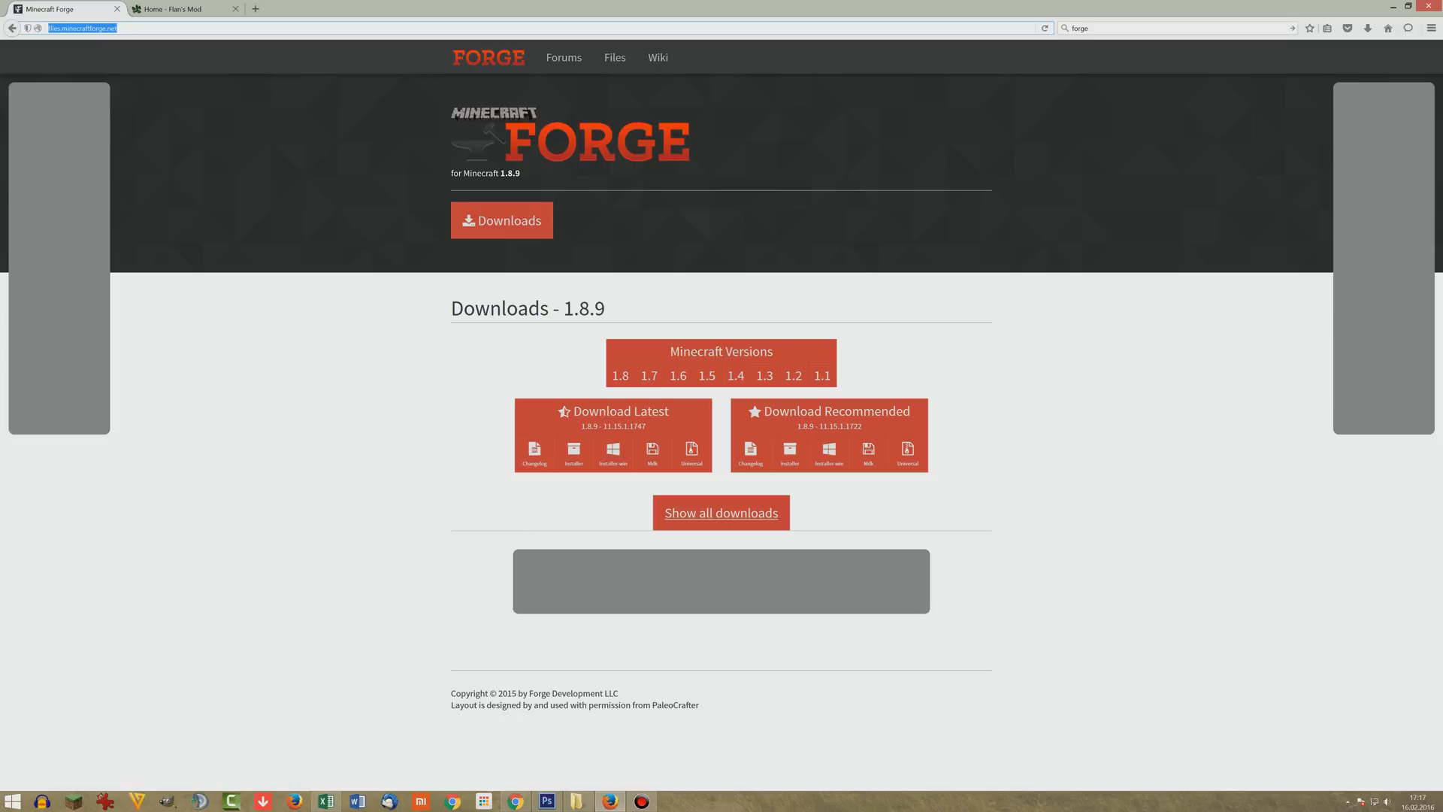
{"action": "mouse_move", "coordinate": [620, 376]}
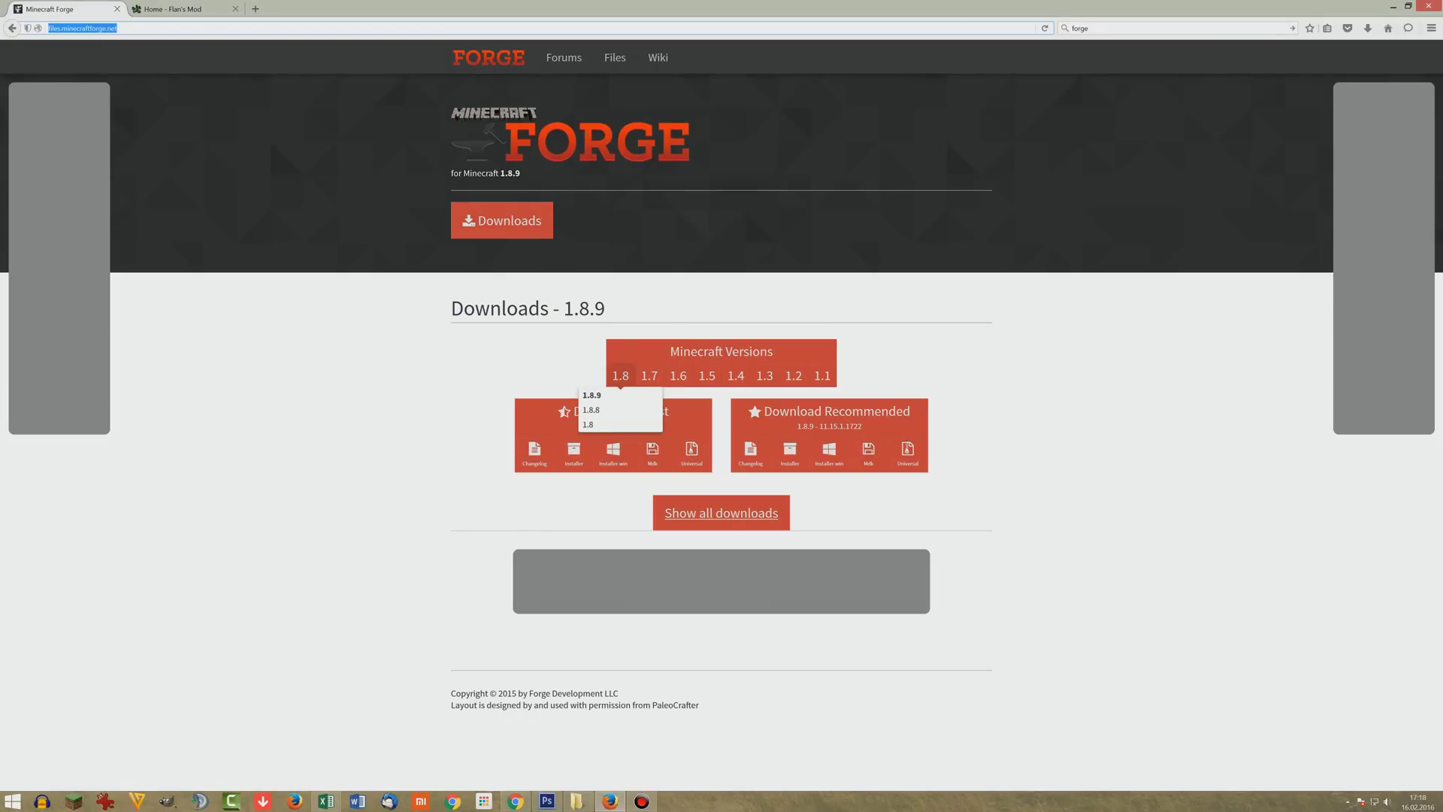
{"action": "mouse_move", "coordinate": [822, 375]}
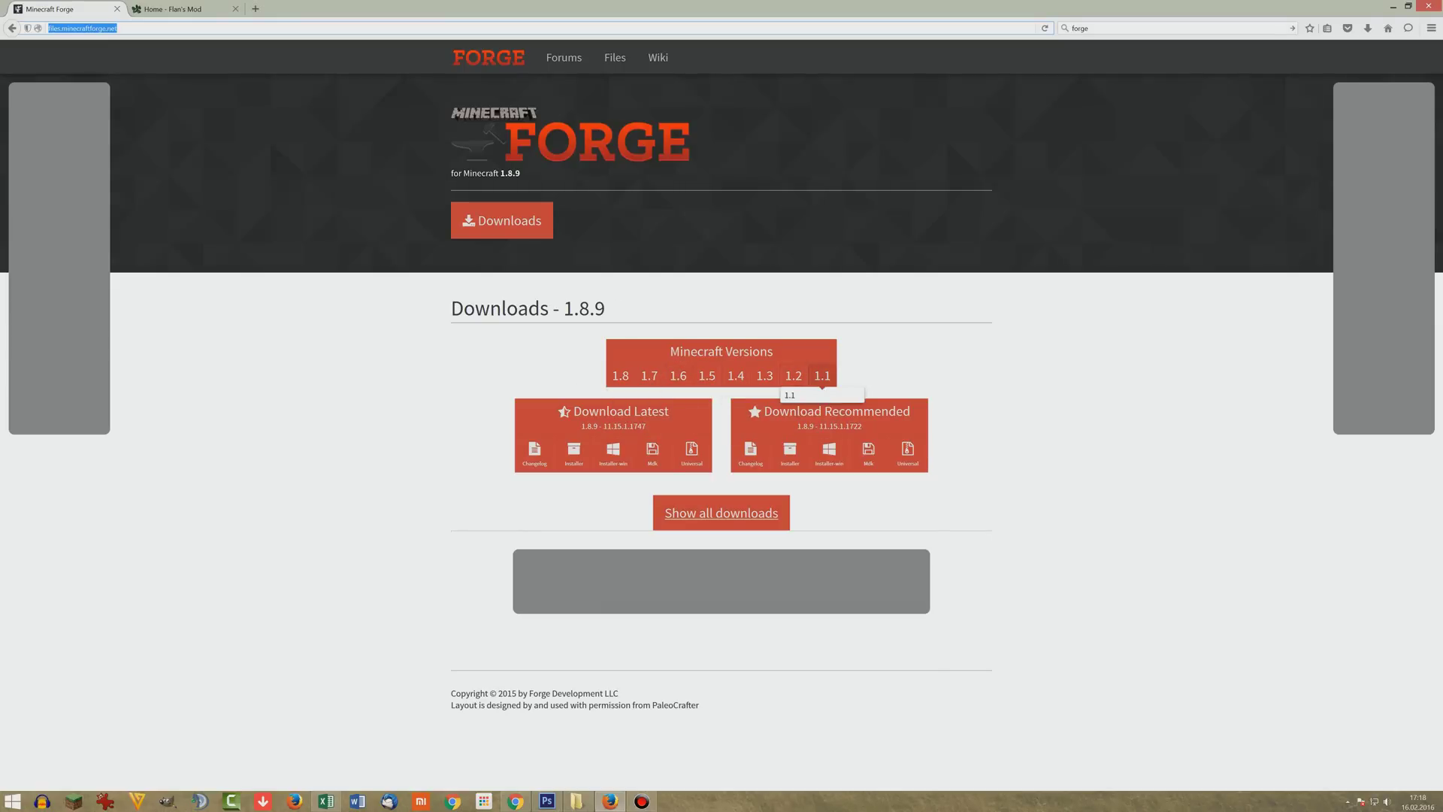
{"action": "mouse_move", "coordinate": [678, 375]}
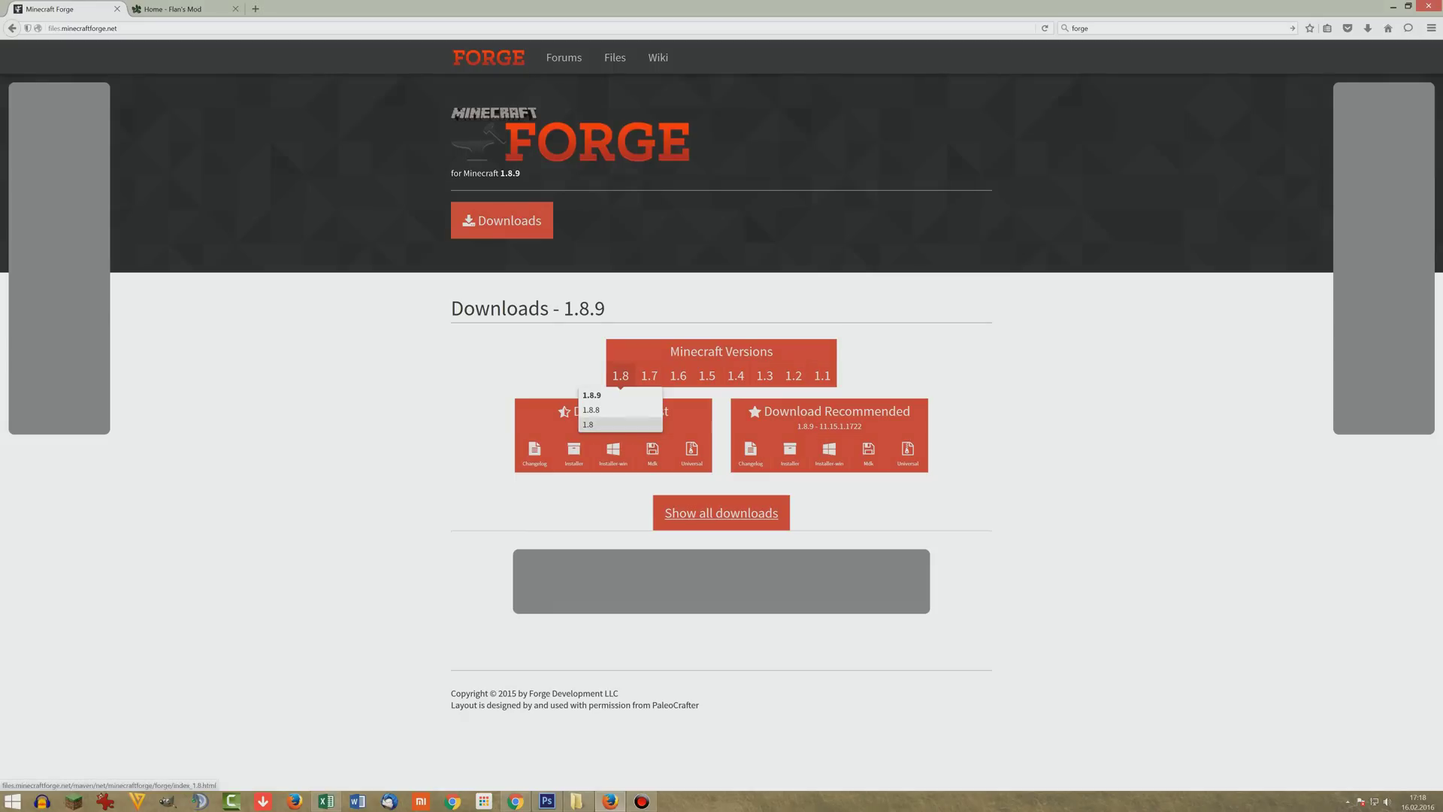
{"action": "left_click", "coordinate": [602, 424]}
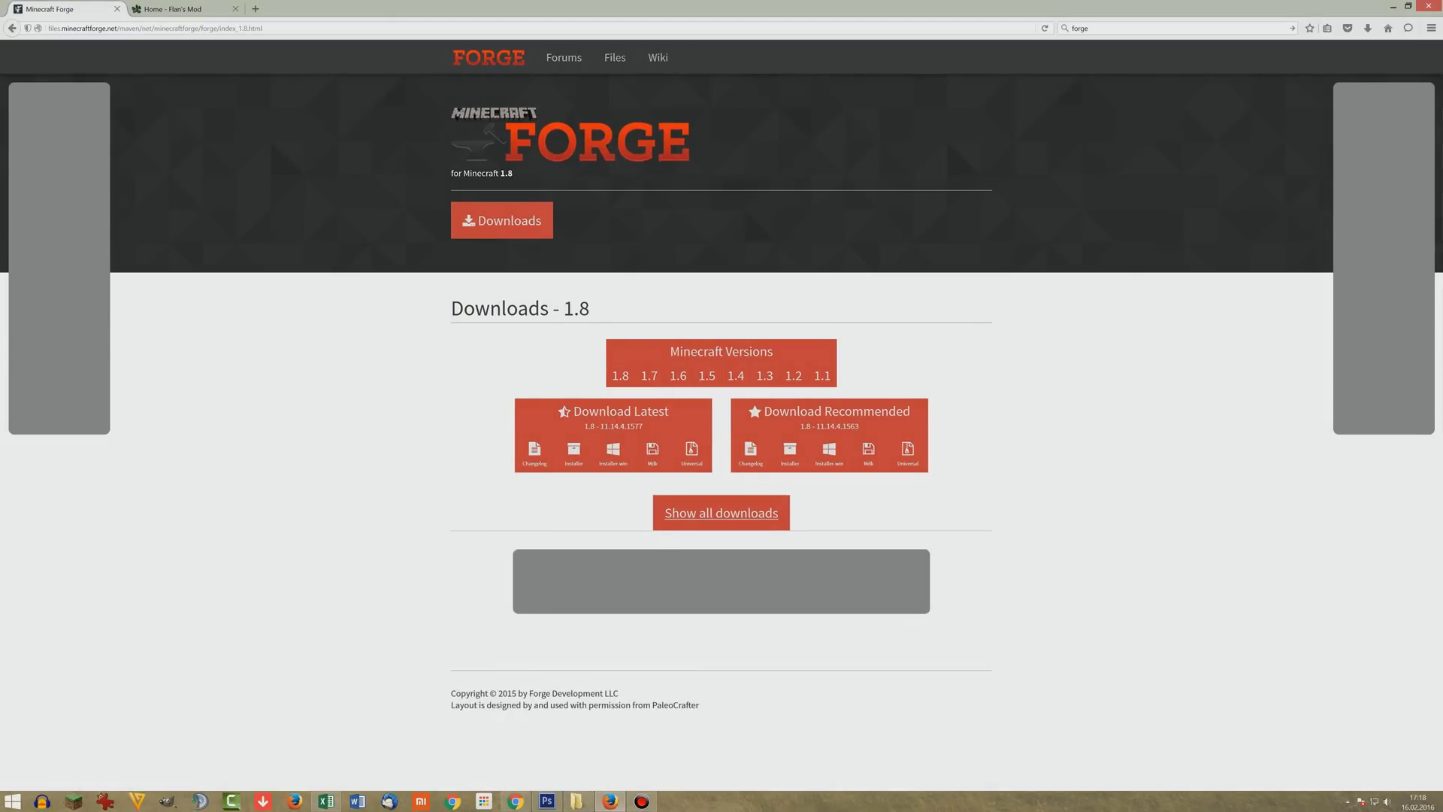
Show all Forge 1.8 downloads and download the Windows installer of build 11.14.4.1577
{"action": "left_click", "coordinate": [720, 513]}
{"action": "scroll", "coordinate": [721, 512], "scroll_direction": "down", "scroll_amount": 3}
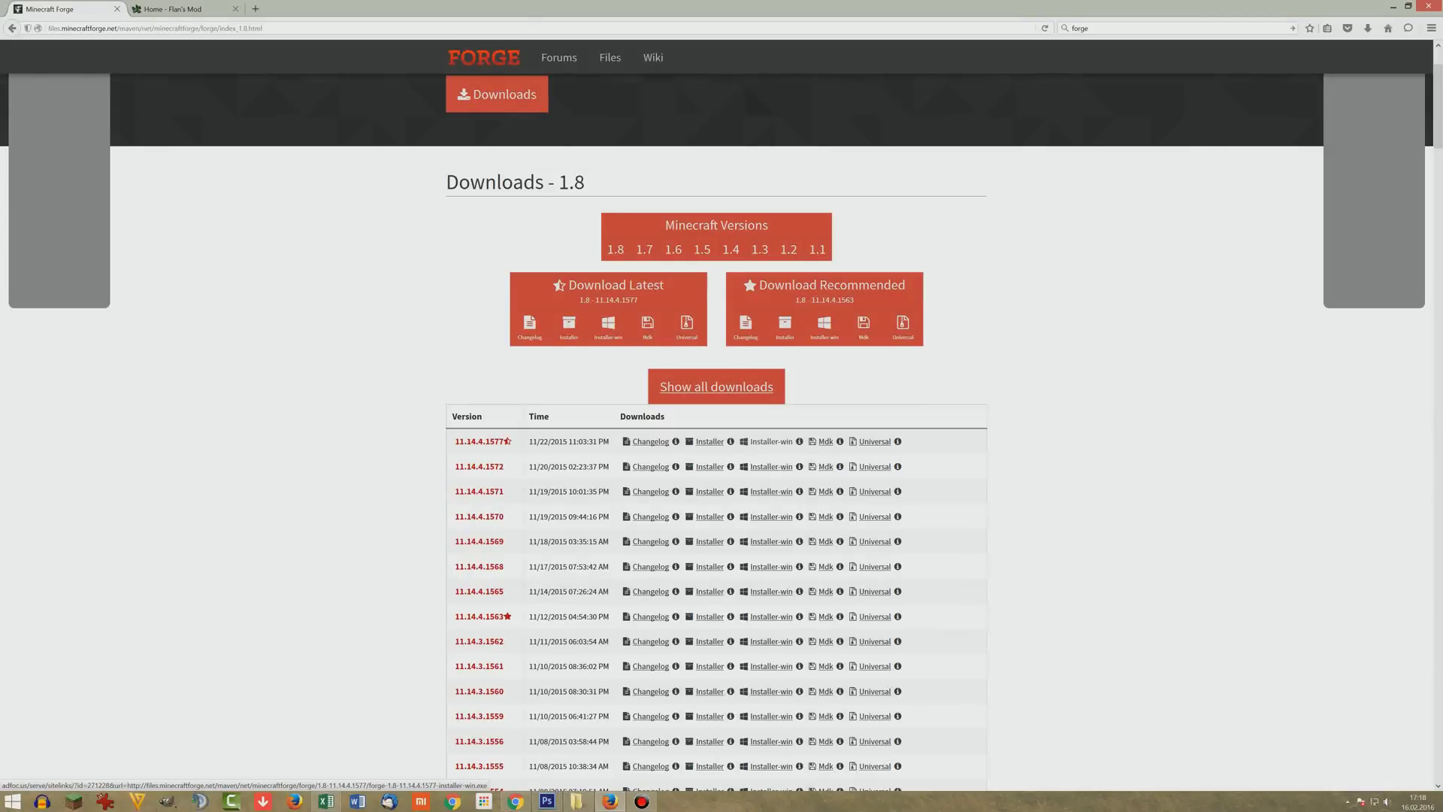
{"action": "left_click", "coordinate": [771, 441]}
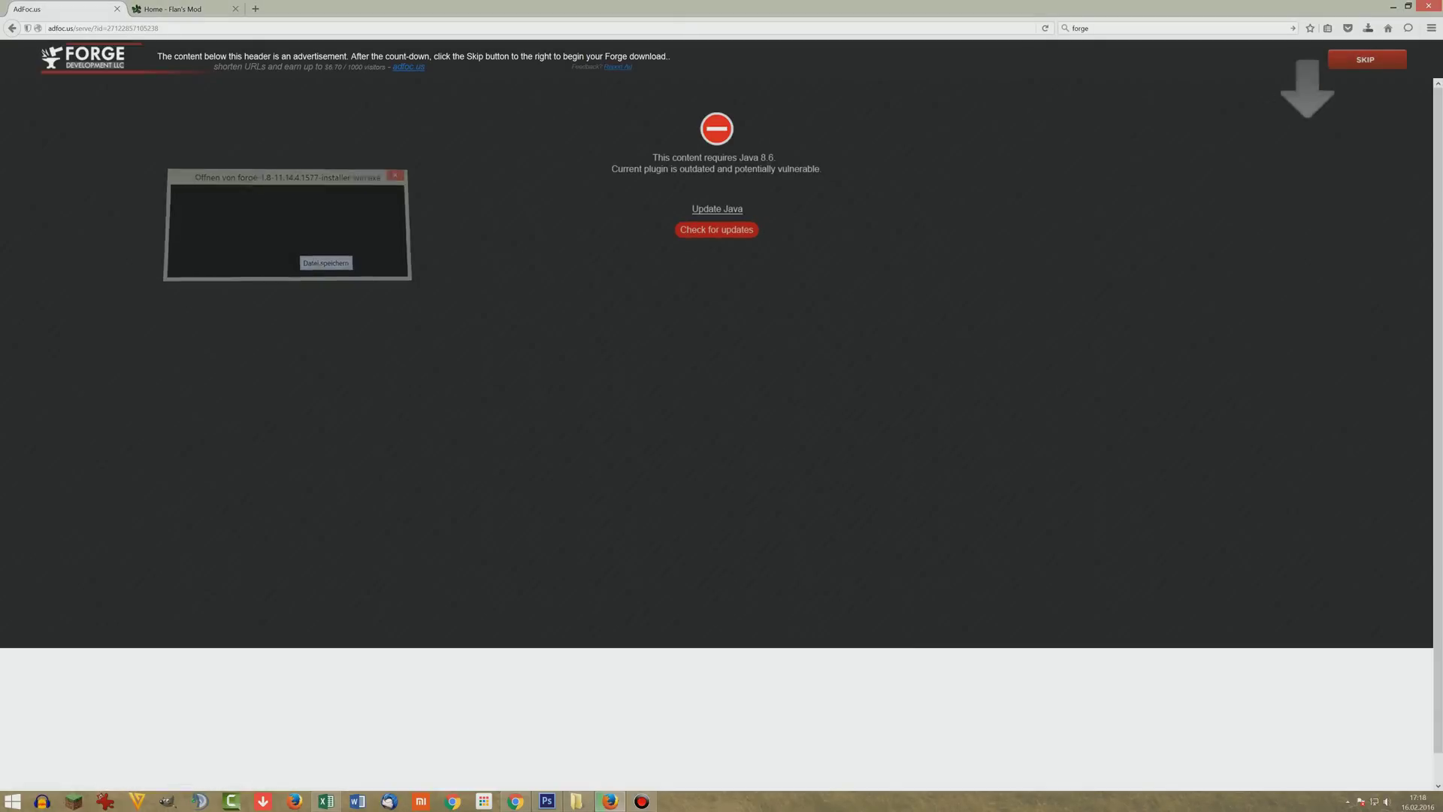
Move the old Forge jar above the mod archives and place the downloaded forge-1.8-11.14.4.1577-installer-win(1).exe on the desktop near Minecraft
{"action": "left_click_drag", "start_coordinate": [526, 8], "coordinate": [755, 405]}
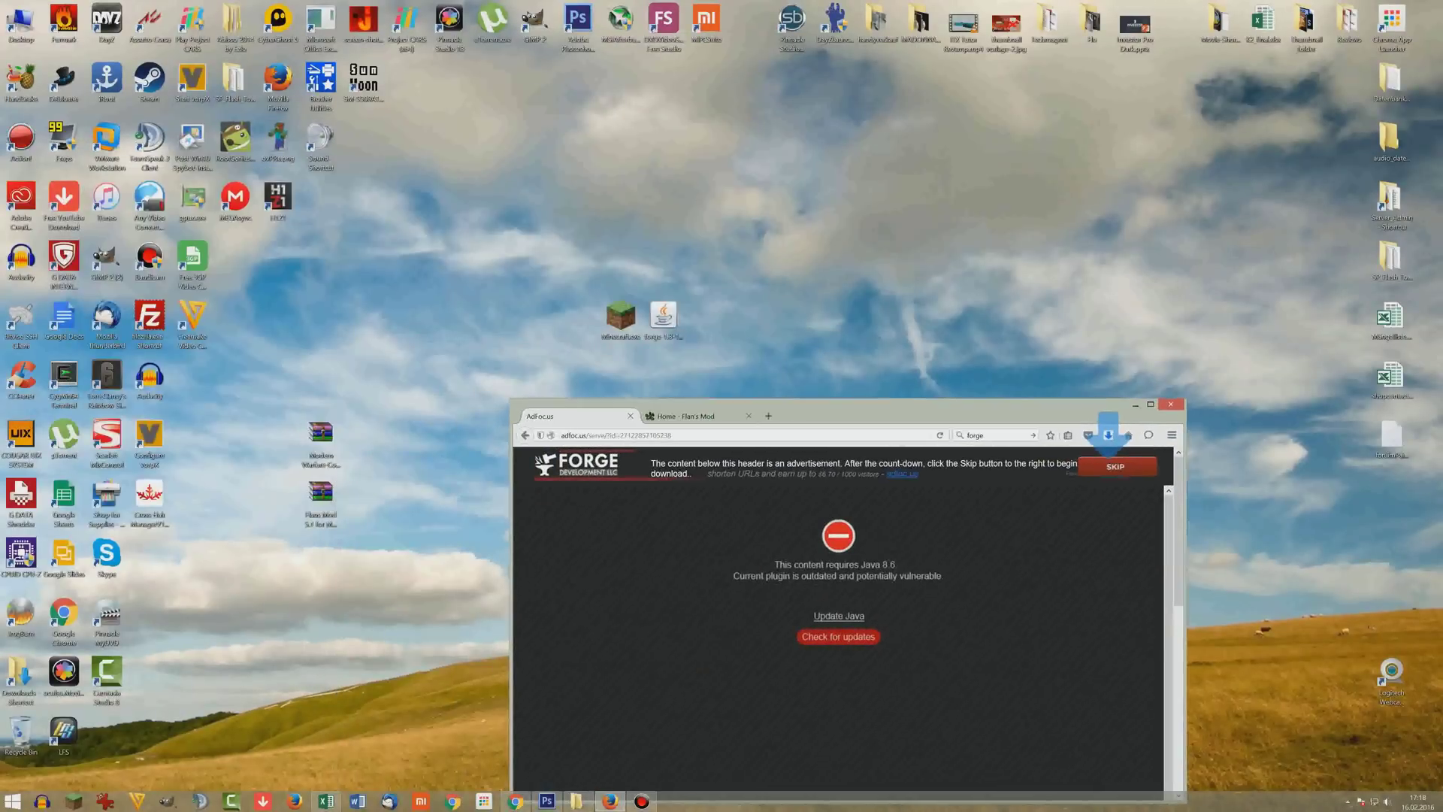
{"action": "left_click", "coordinate": [663, 318]}
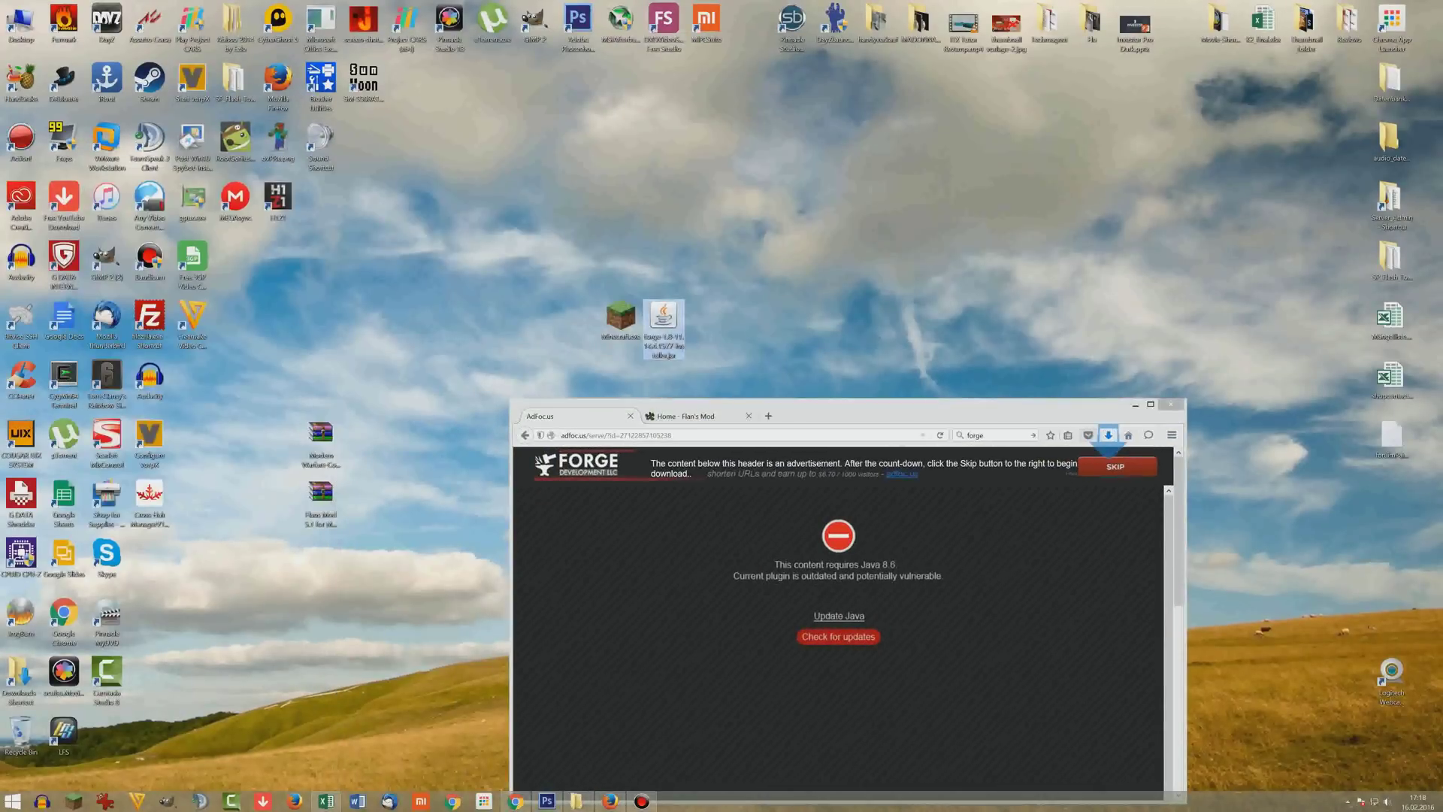
{"action": "left_click_drag", "start_coordinate": [663, 316], "coordinate": [320, 373]}
{"action": "left_click", "coordinate": [1109, 435]}
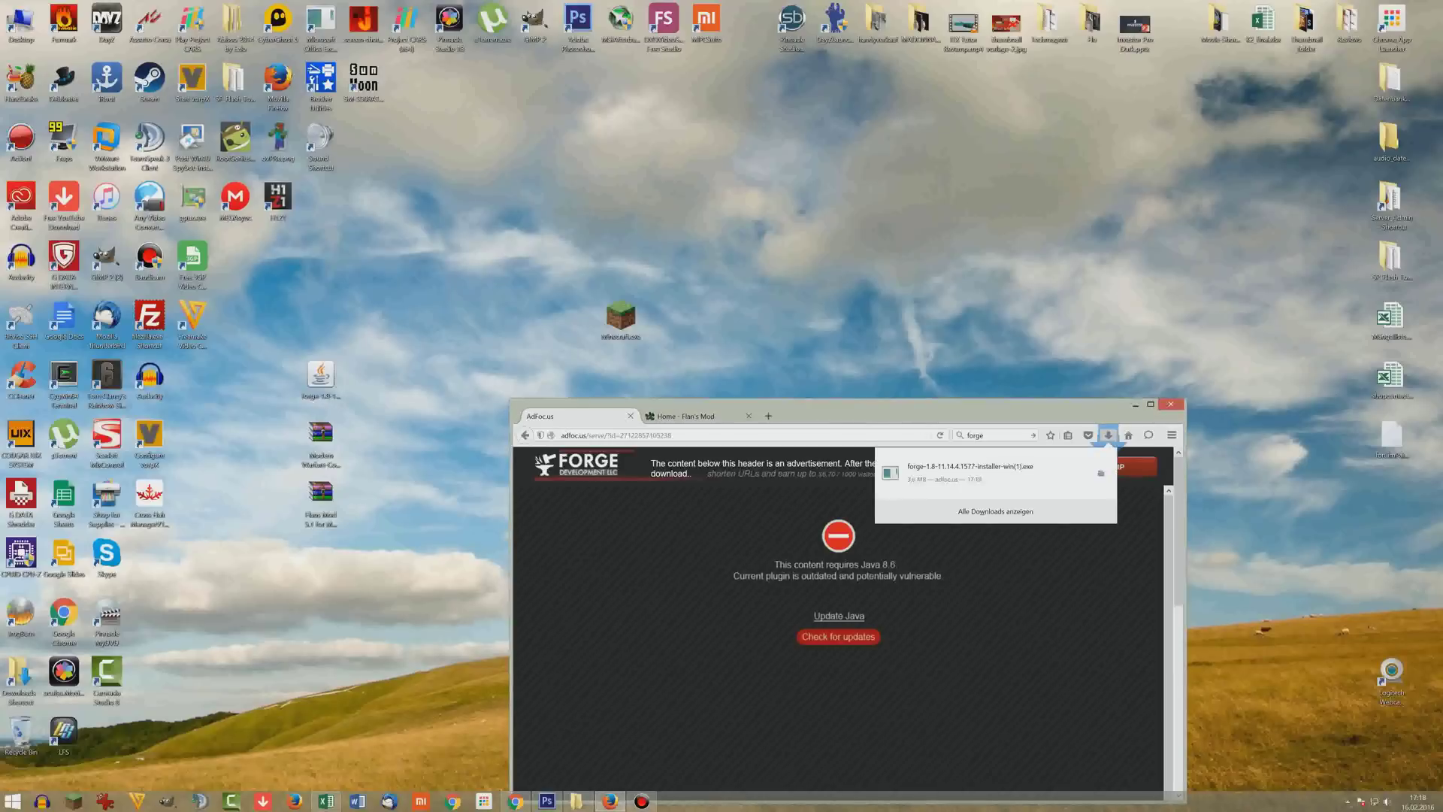
{"action": "left_click_drag", "start_coordinate": [948, 472], "coordinate": [706, 319]}
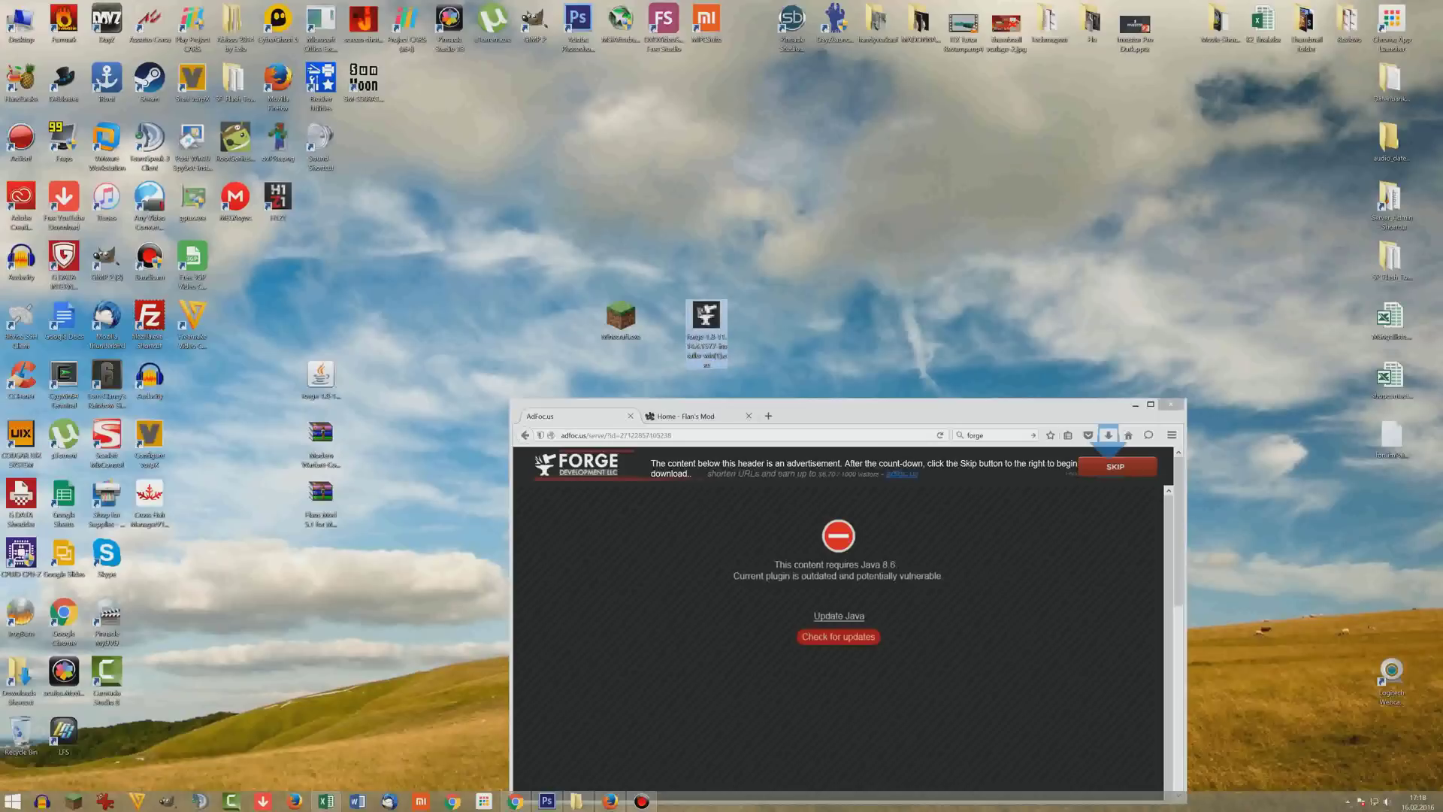
Run the downloaded Forge installer past the security warning, minimize the browser and move the installer window clear of the desktop icons
{"action": "double_click", "coordinate": [706, 317]}
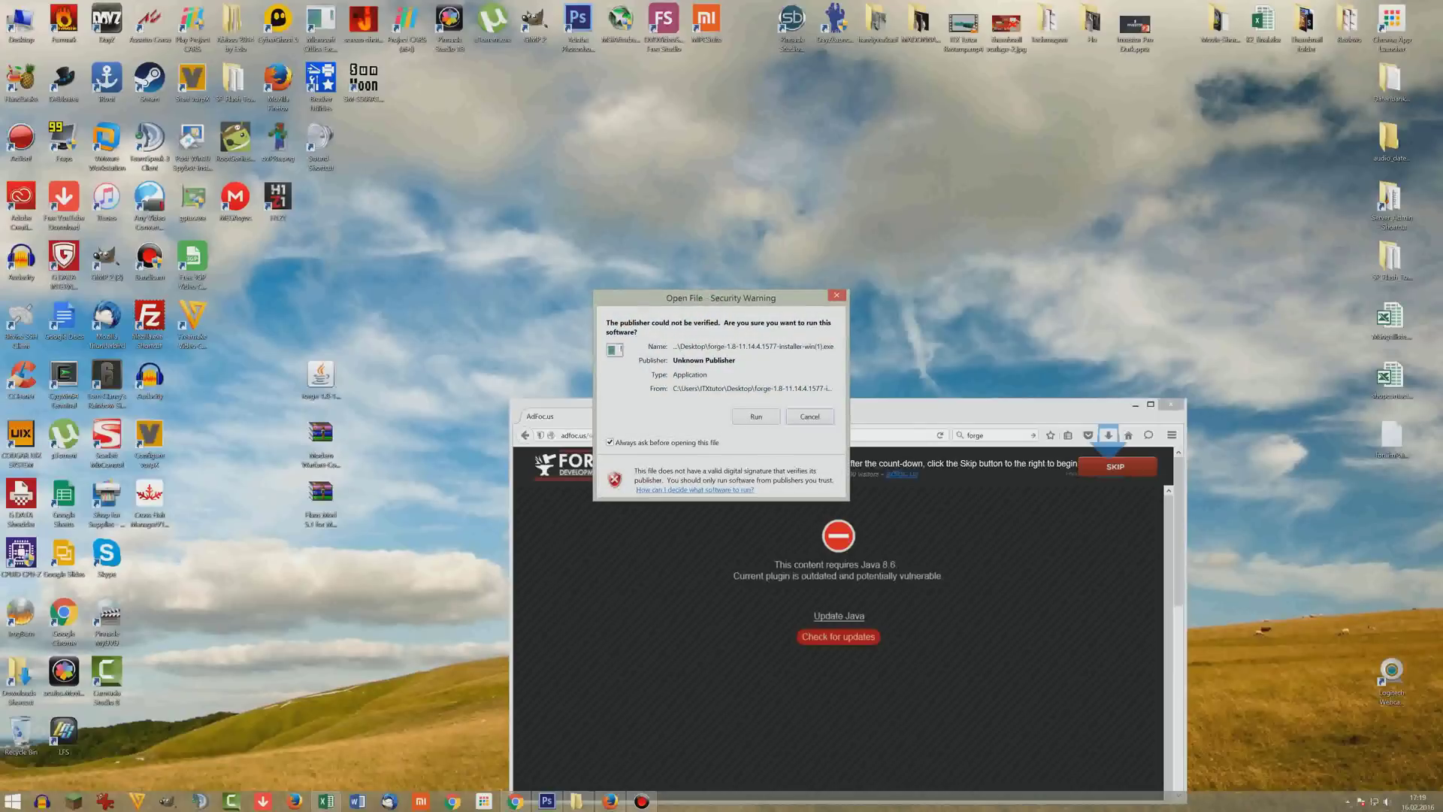
{"action": "left_click", "coordinate": [756, 417]}
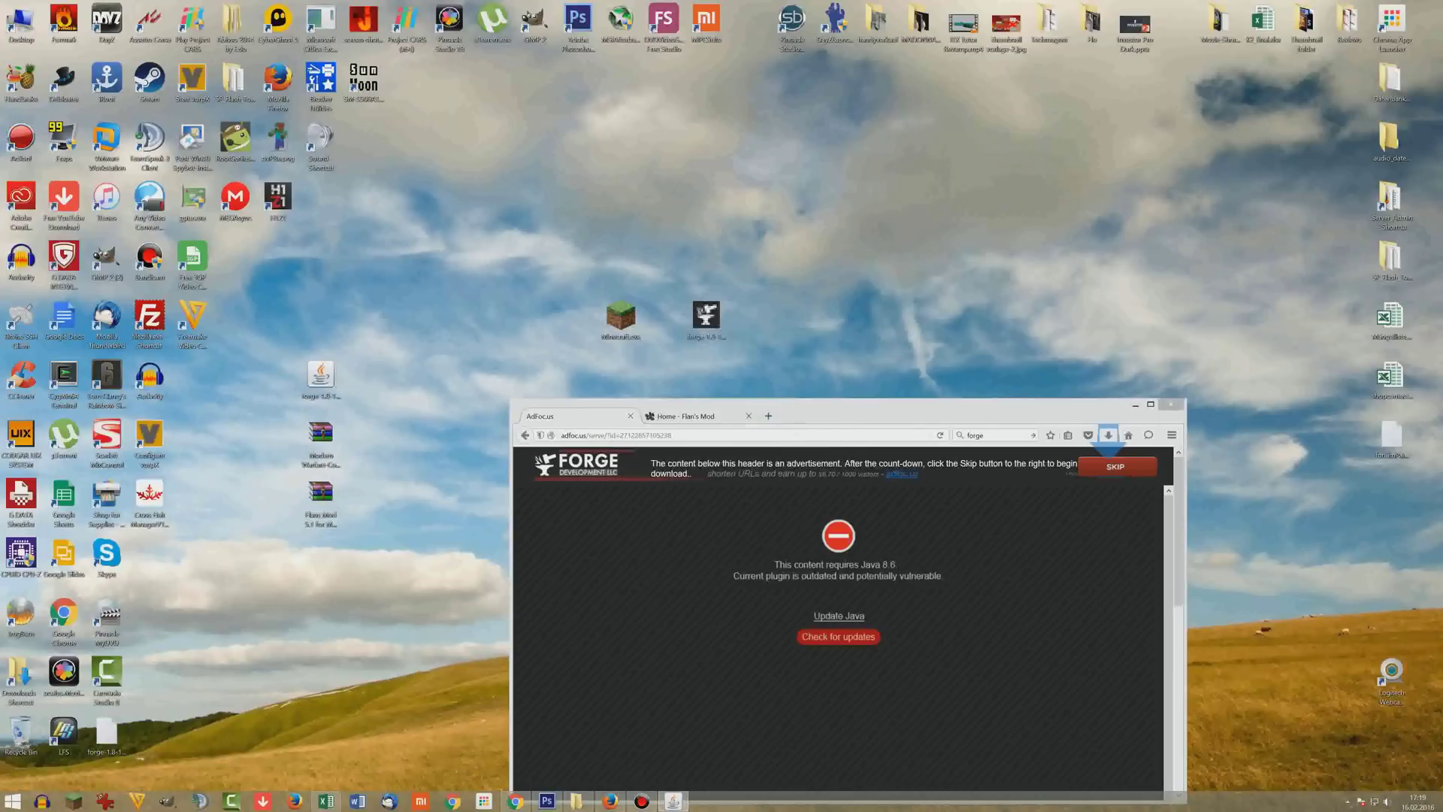
{"action": "left_click", "coordinate": [1136, 405]}
{"action": "left_click_drag", "start_coordinate": [722, 333], "coordinate": [843, 280]}
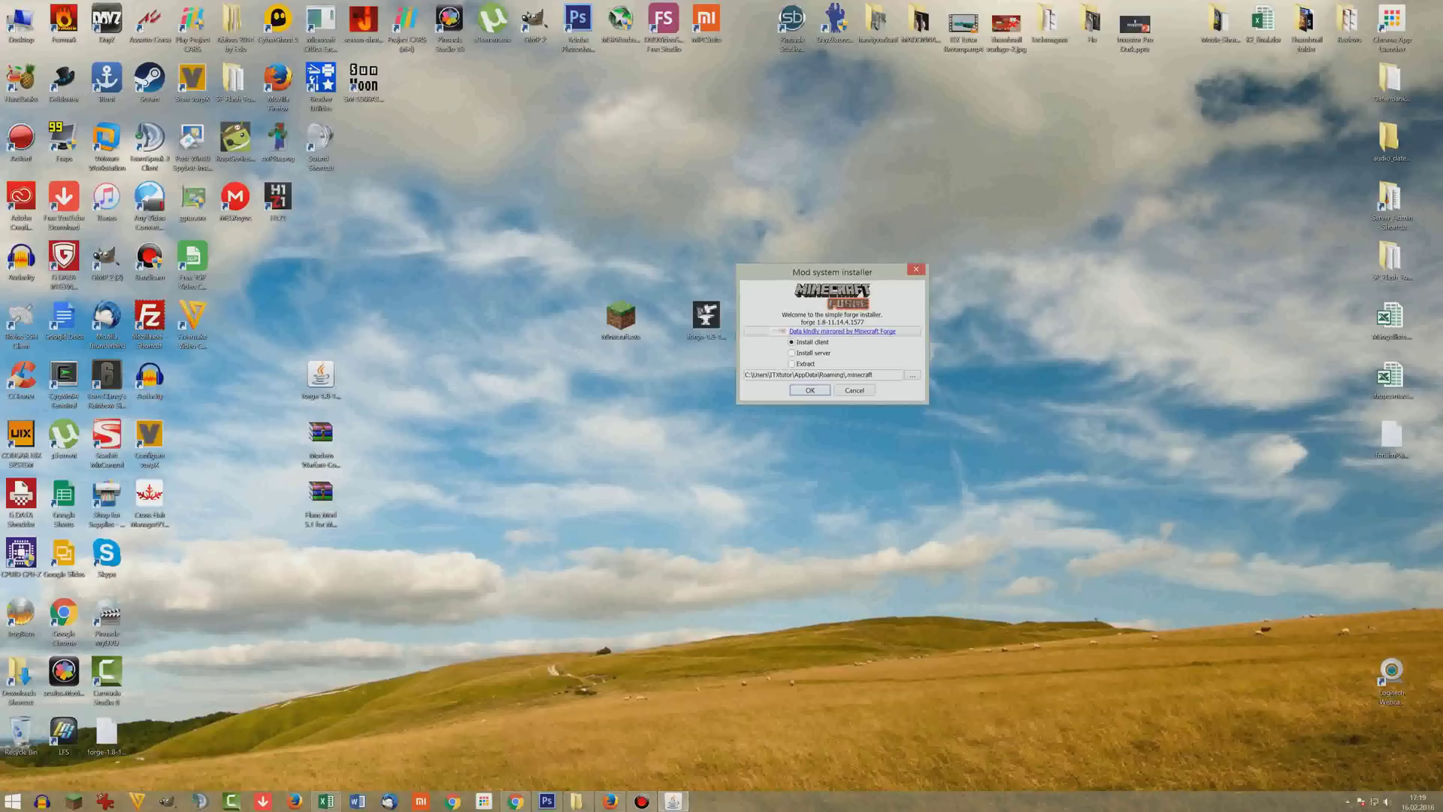
Find the .minecraft folder through %appdata% and open it to view its contents
{"action": "left_click", "coordinate": [12, 802]}
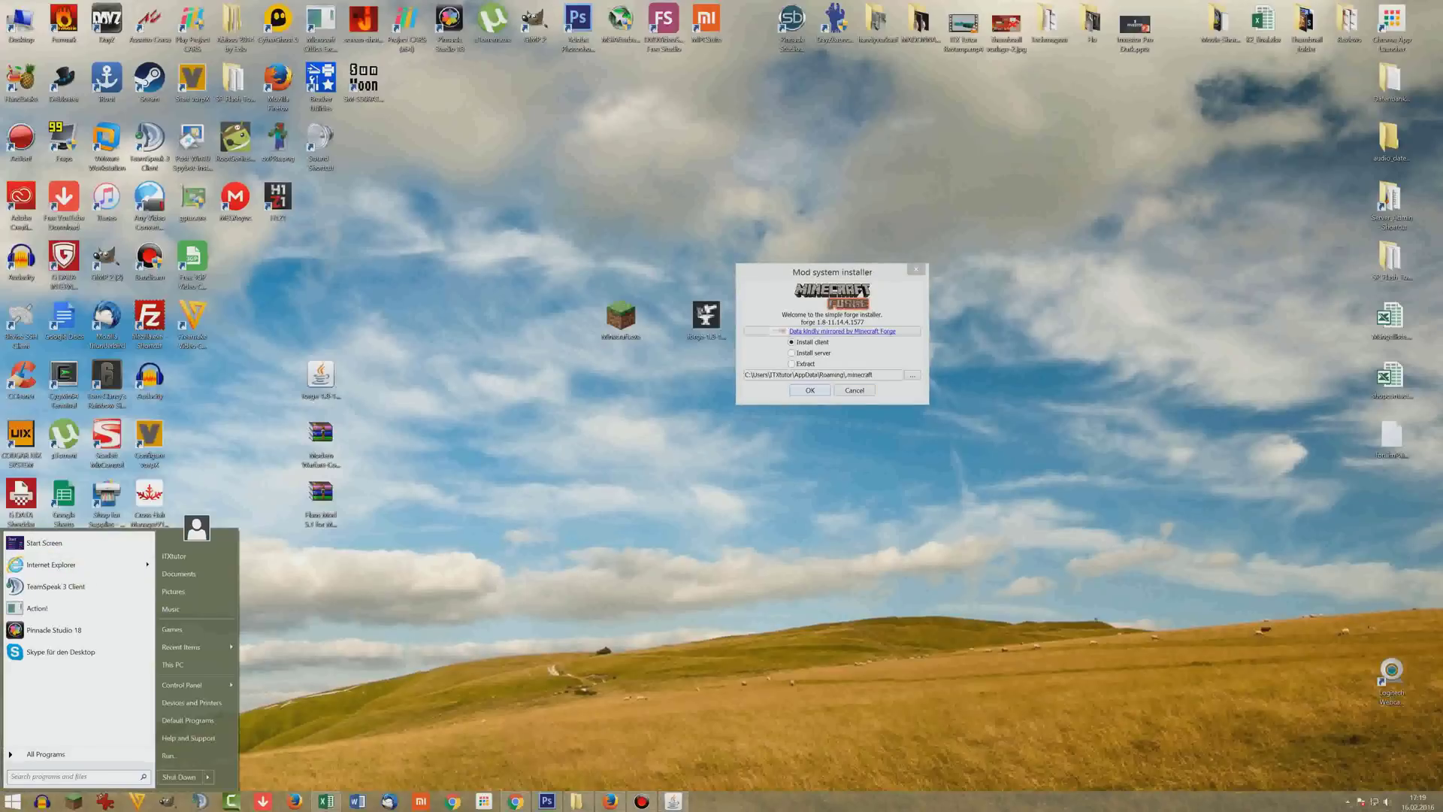
{"action": "type", "text": "%"}
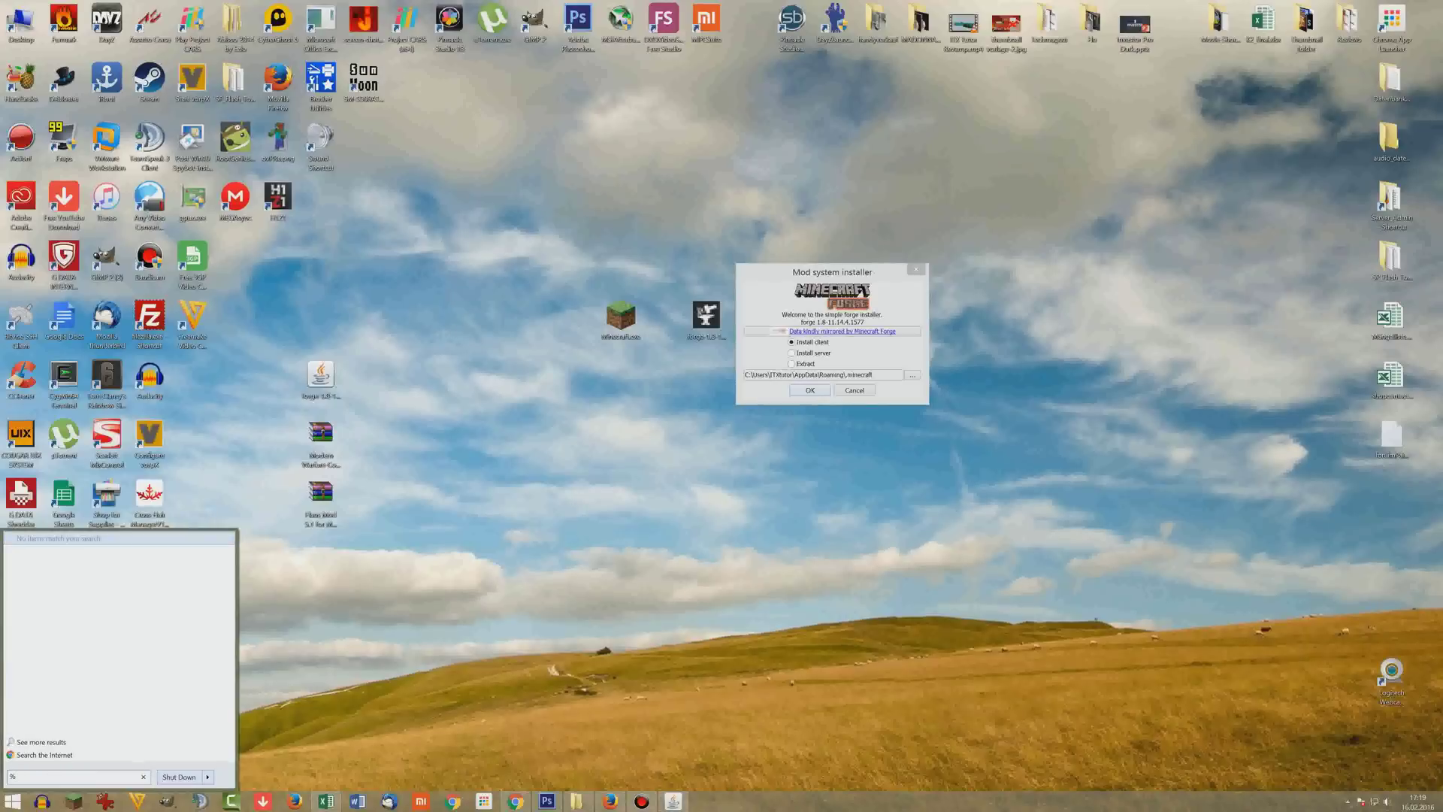
{"action": "type", "text": "appd"}
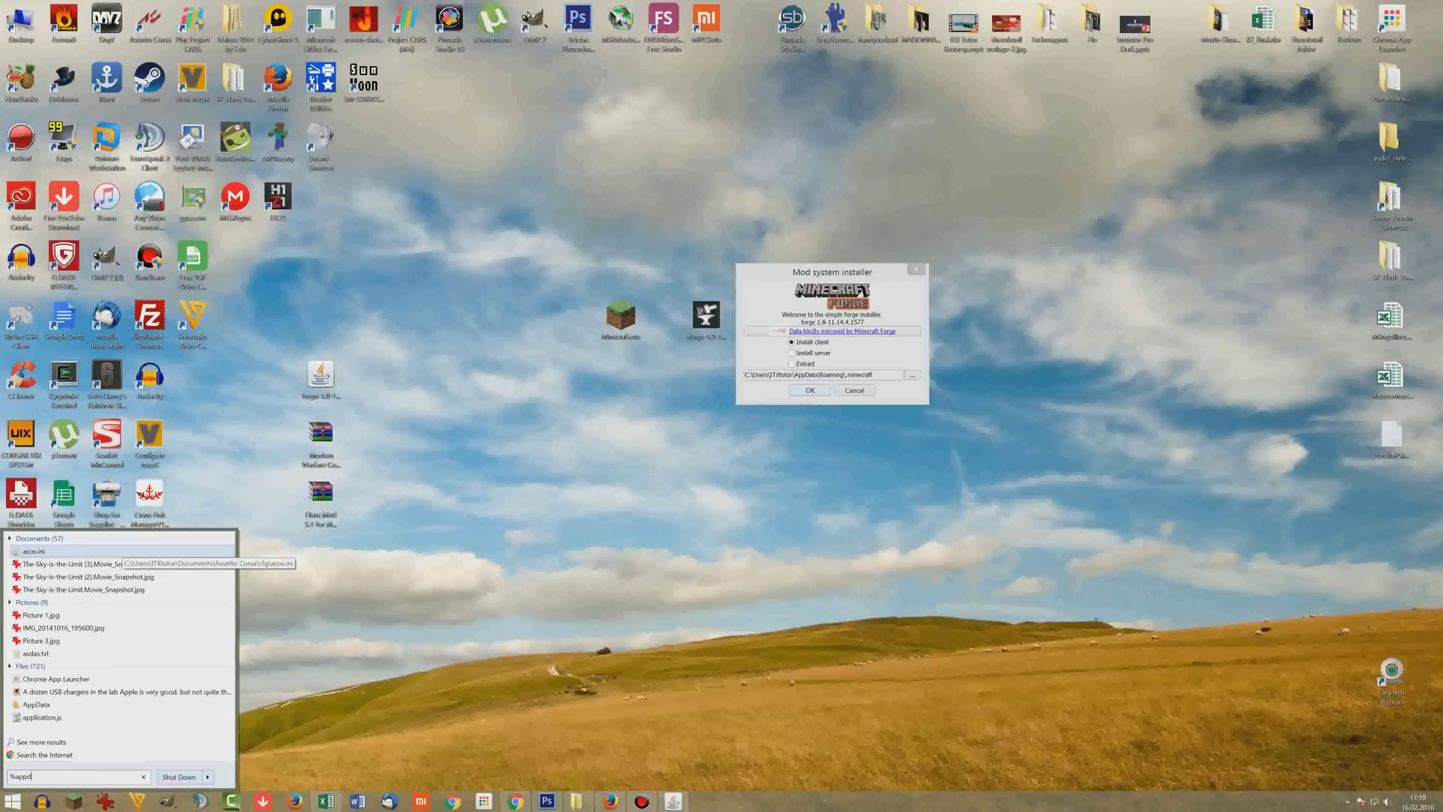
{"action": "type", "text": "ata%"}
{"action": "key", "text": "Return"}
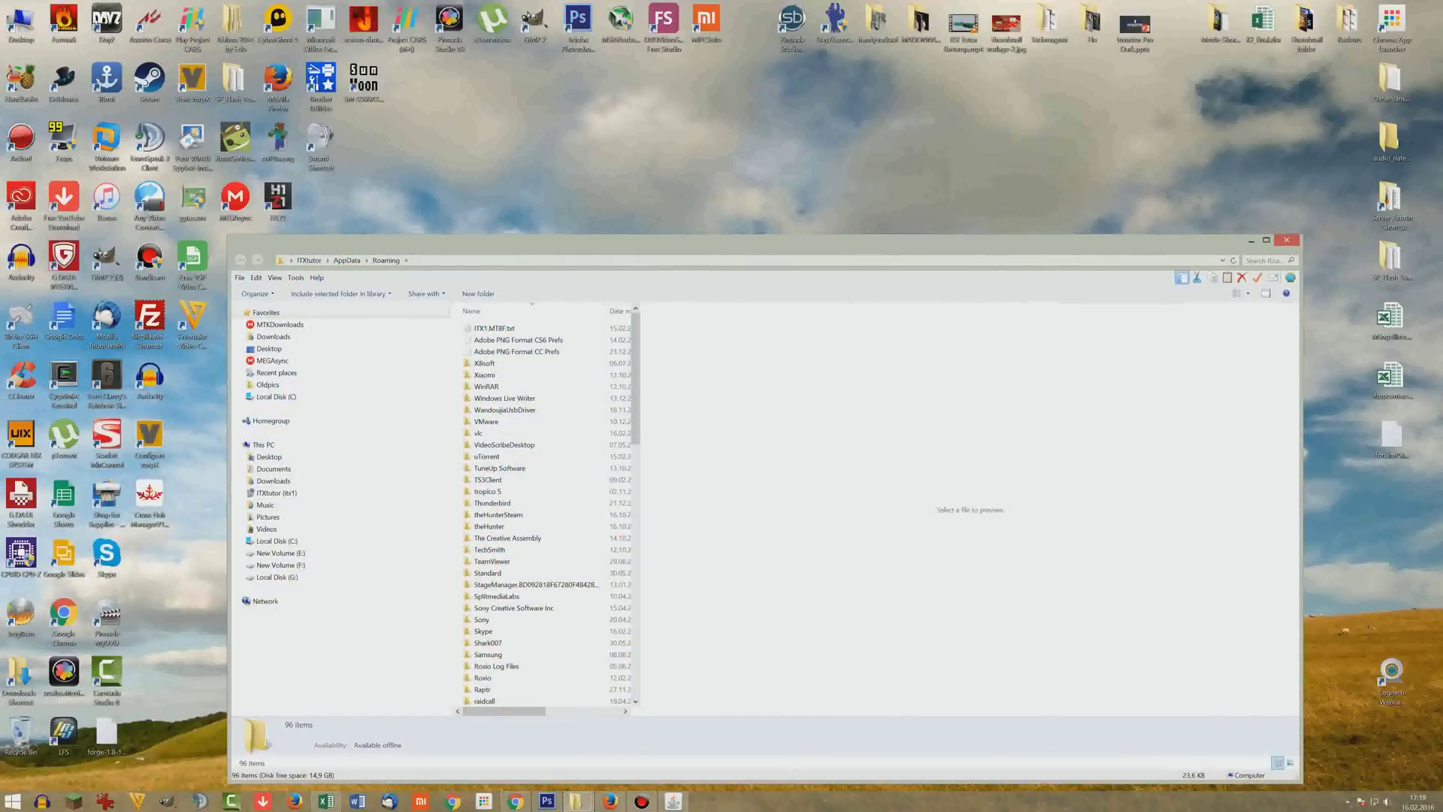
{"action": "scroll", "coordinate": [541, 515], "scroll_direction": "down", "scroll_amount": 15}
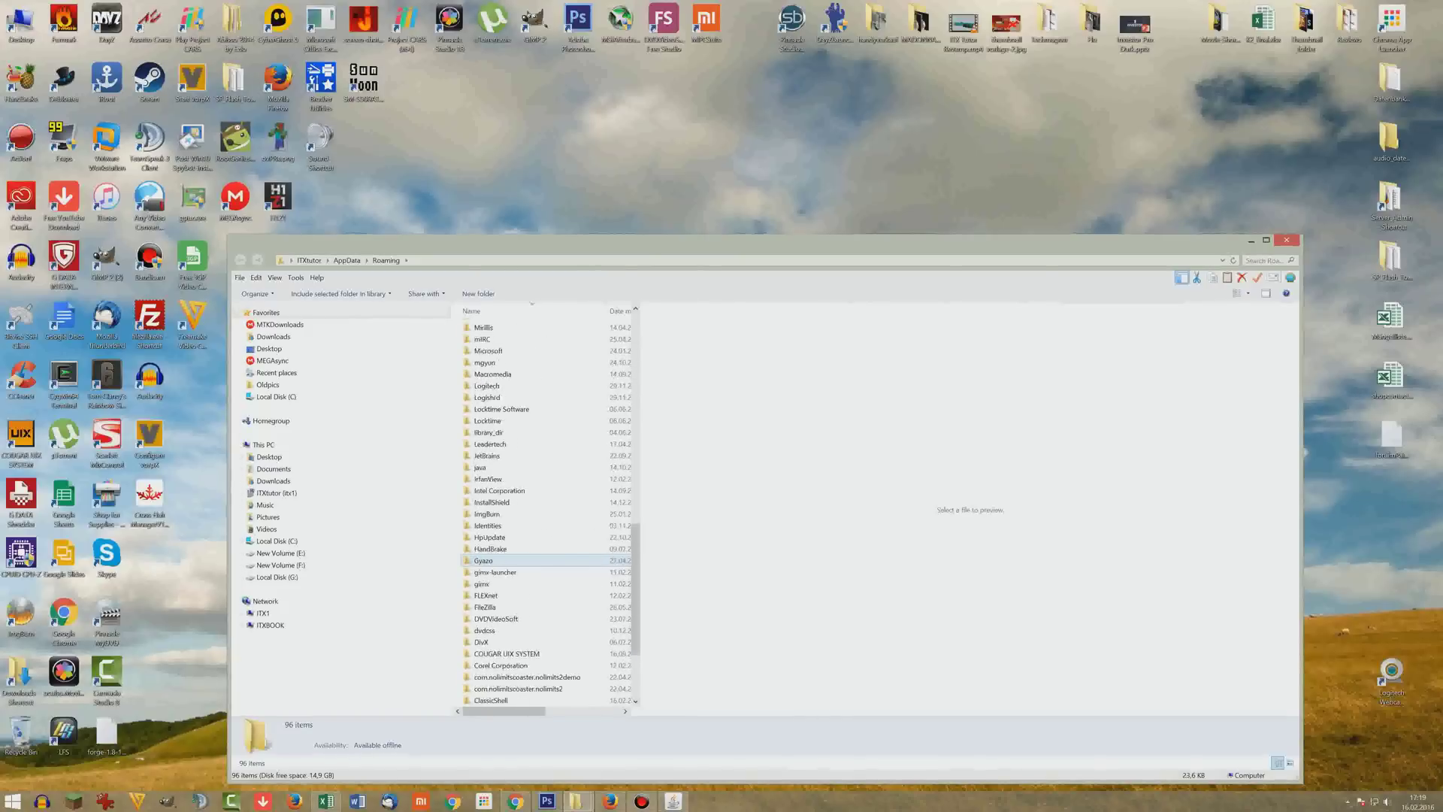
{"action": "scroll", "coordinate": [527, 560], "scroll_direction": "down", "scroll_amount": 5}
{"action": "left_click", "coordinate": [493, 700]}
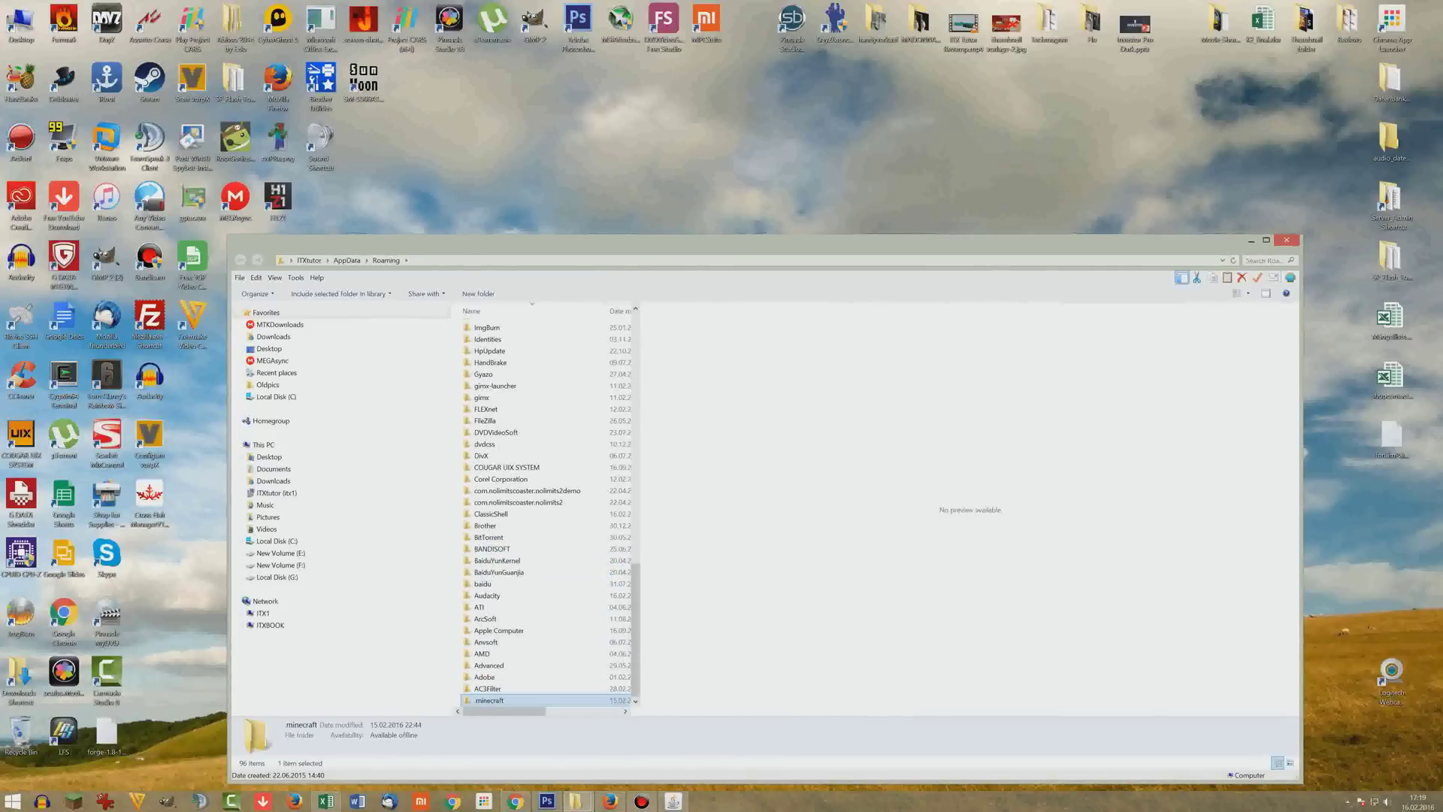
{"action": "double_click", "coordinate": [492, 698]}
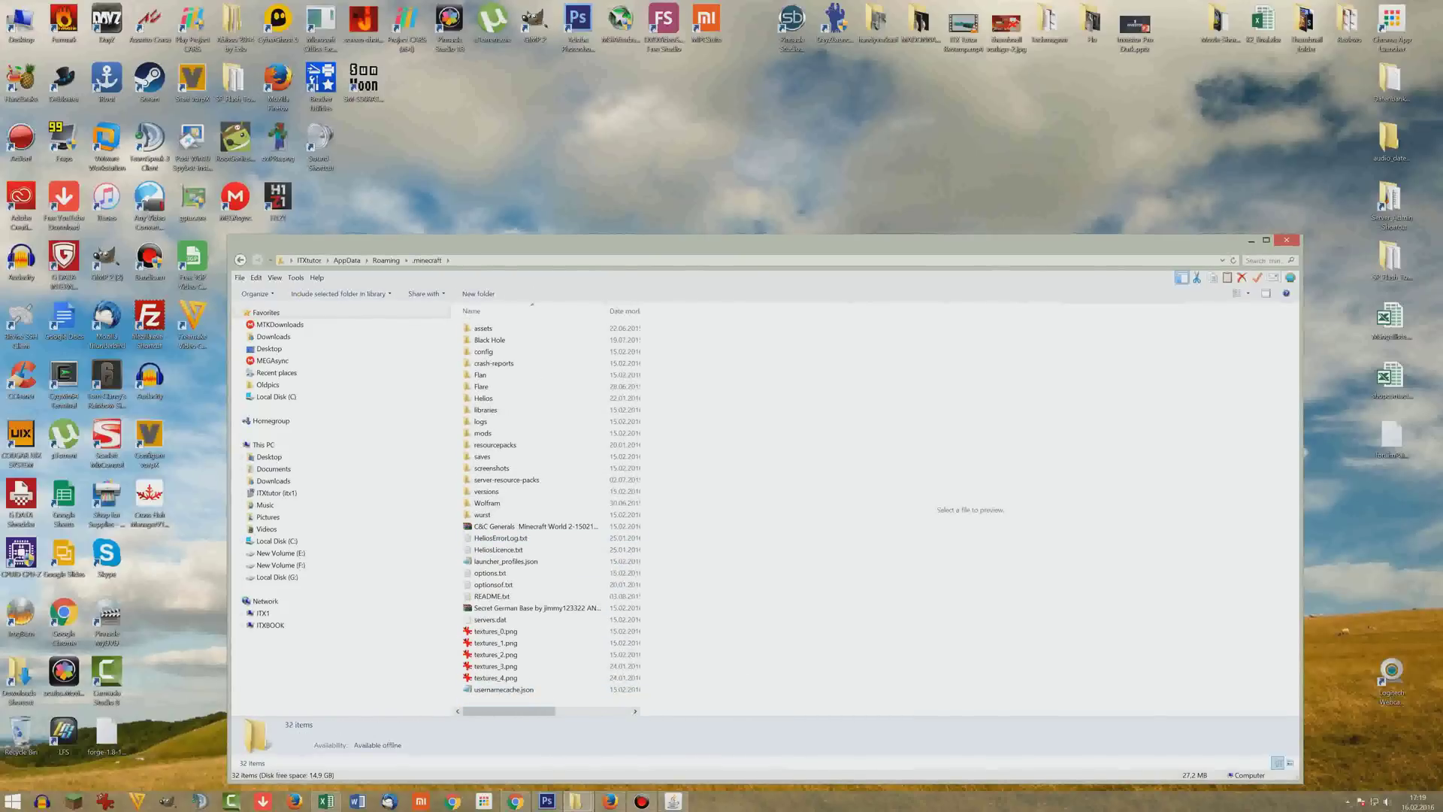
Return to the Forge installer and install the client into the .minecraft folder
{"action": "left_click", "coordinate": [1251, 240]}
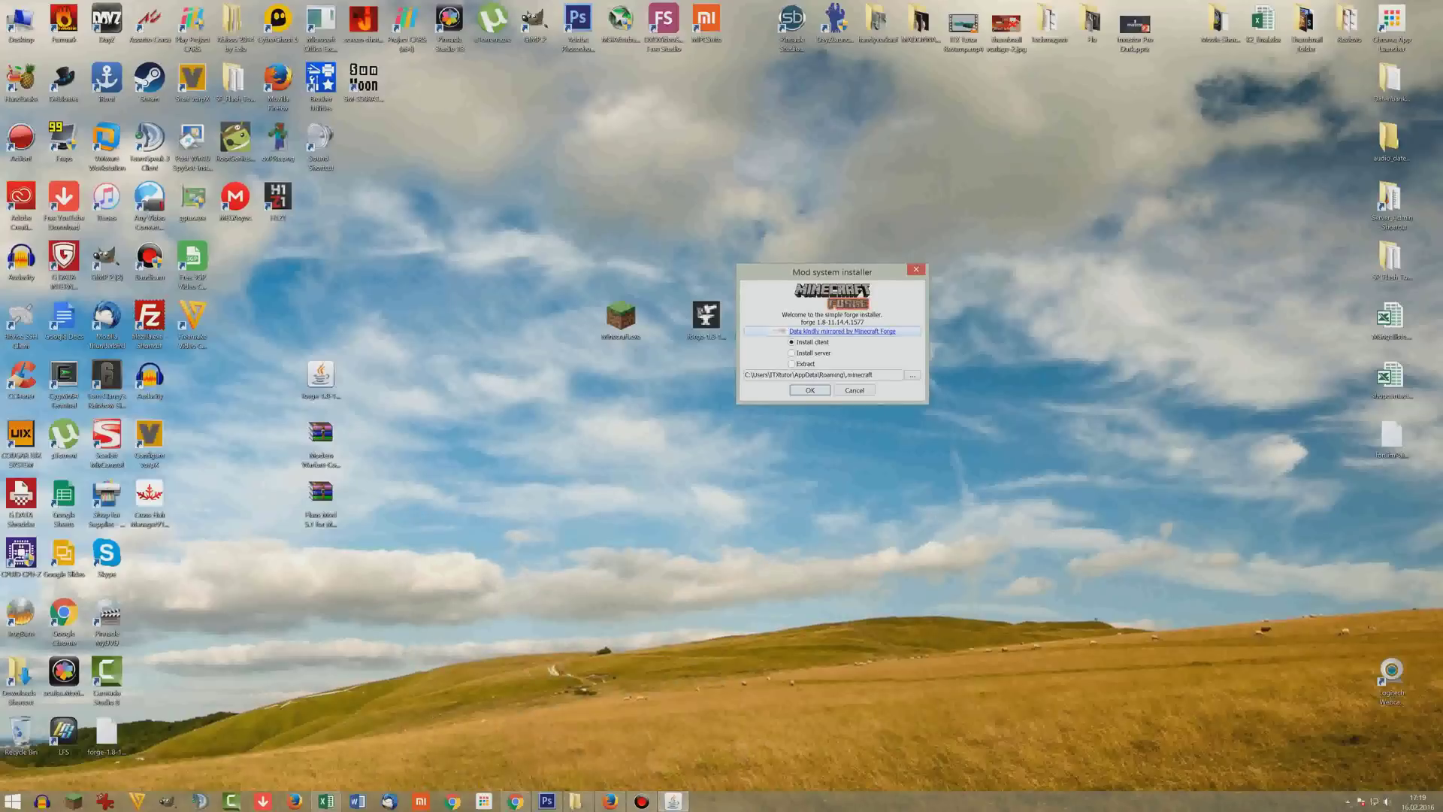
{"action": "key", "text": "Return"}
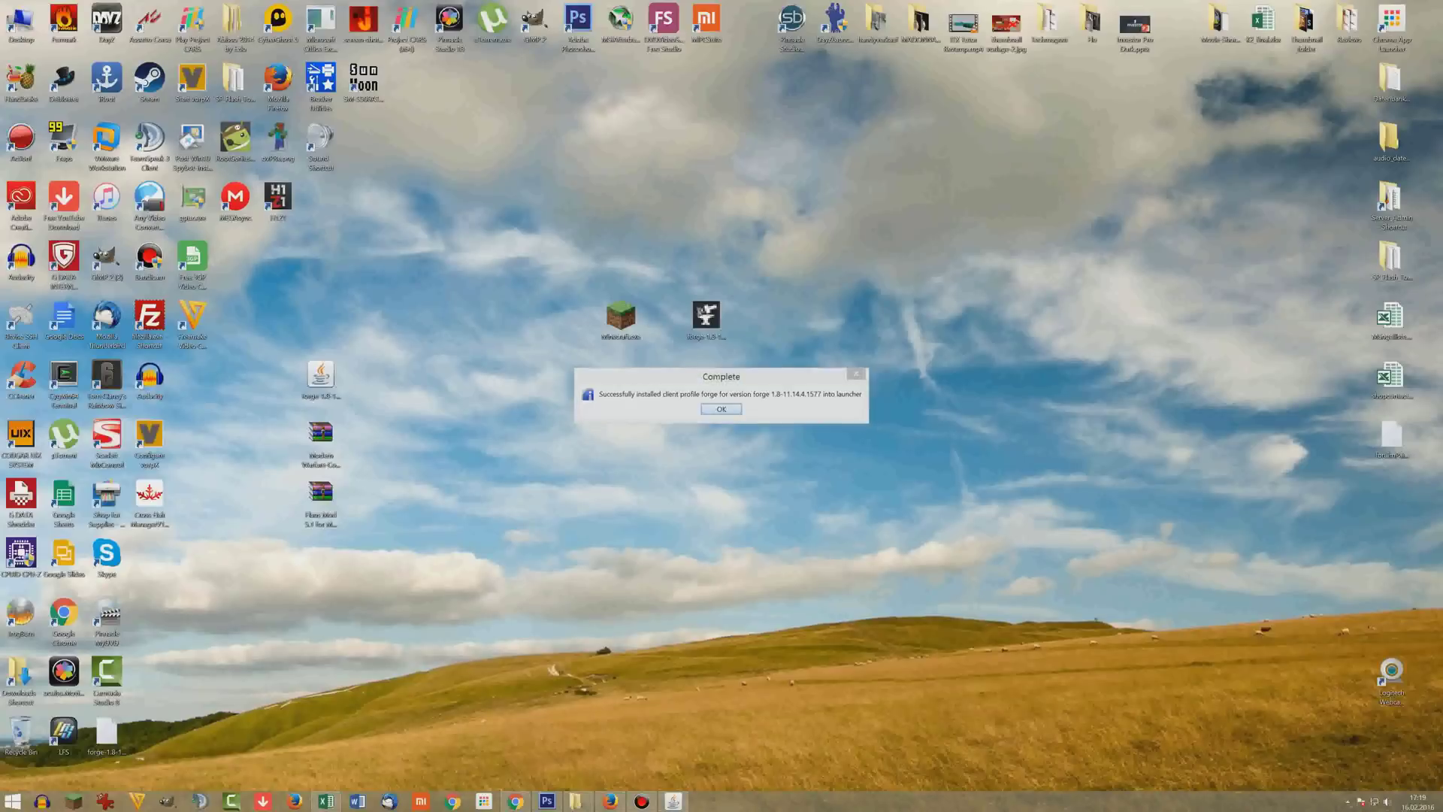
{"action": "key", "text": "Return"}
Reopen the Forge 1.8 downloads page in the maximized browser, examine the available Minecraft versions, and minimize the browser
{"action": "left_click", "coordinate": [609, 801]}
{"action": "left_click", "coordinate": [610, 801]}
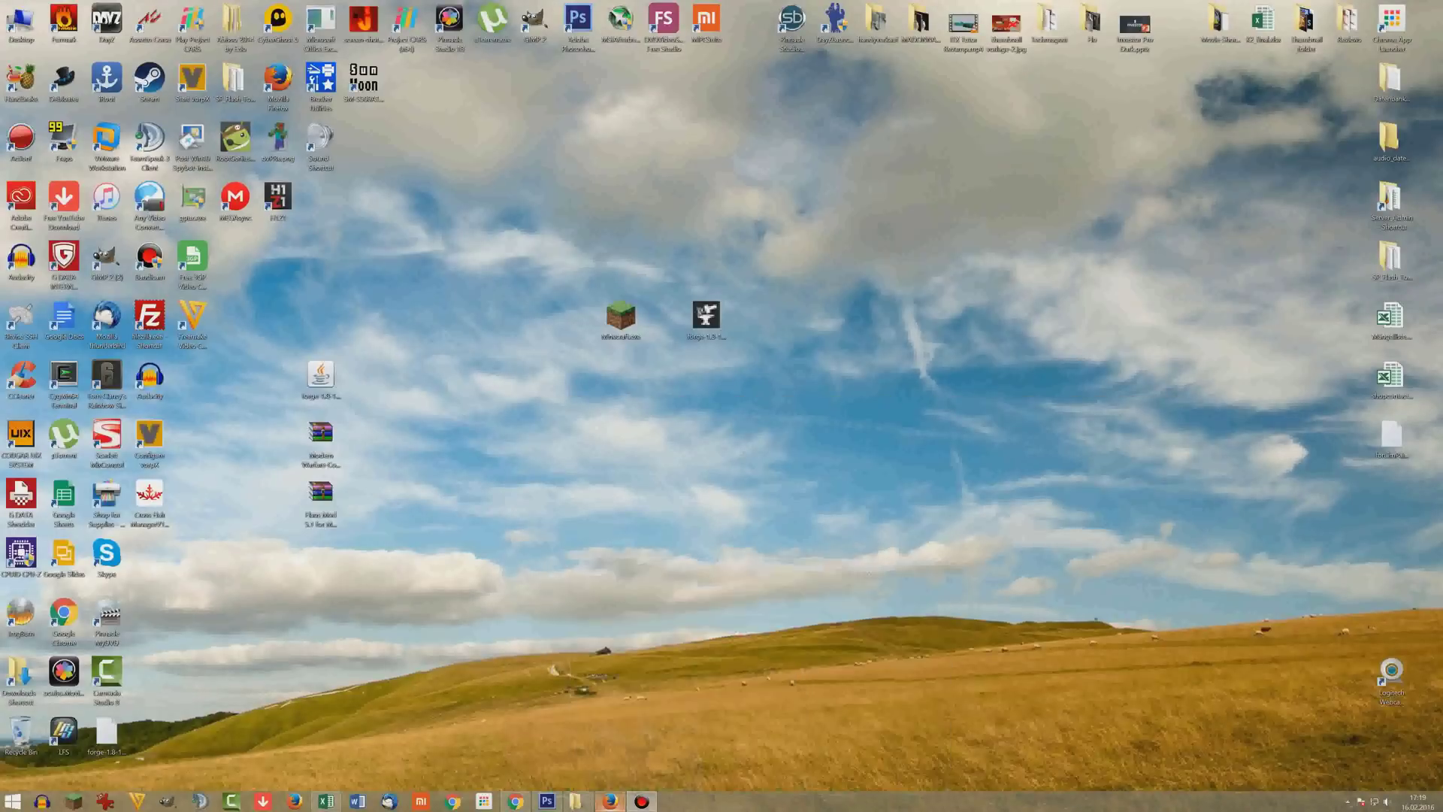
{"action": "left_click", "coordinate": [610, 801]}
{"action": "left_click_drag", "start_coordinate": [902, 407], "coordinate": [796, 253]}
{"action": "left_click", "coordinate": [420, 282]}
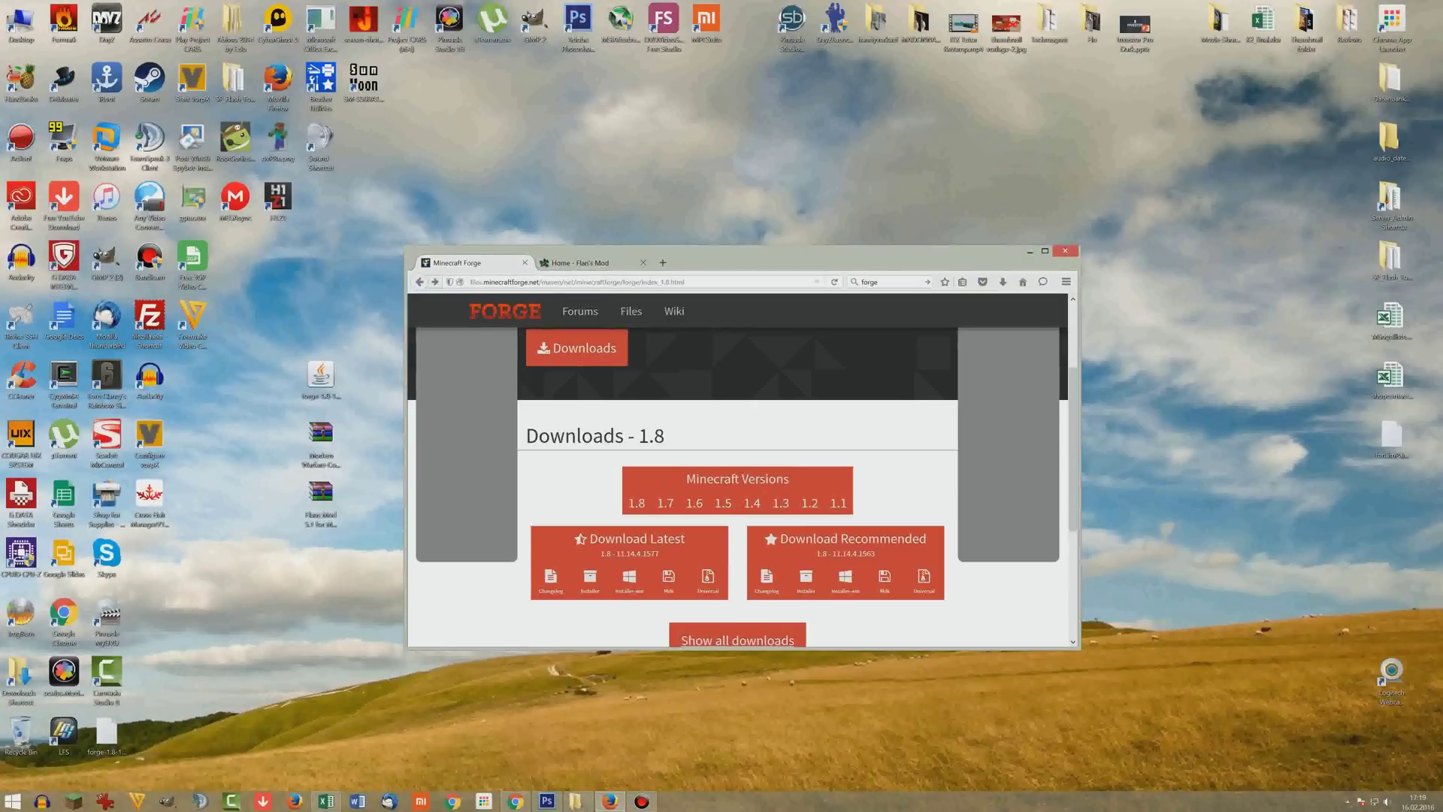
{"action": "double_click", "coordinate": [797, 254]}
{"action": "mouse_move", "coordinate": [621, 376]}
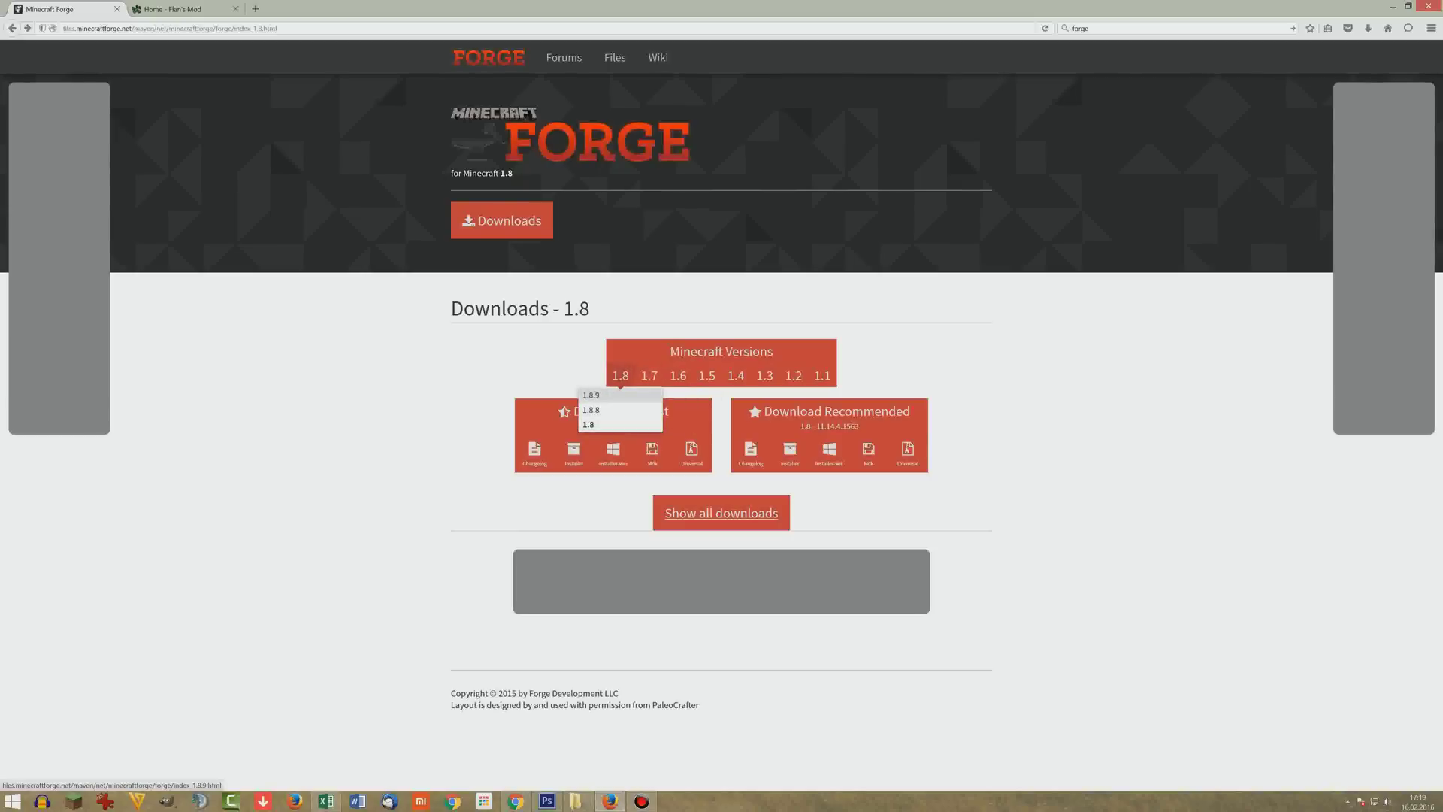
{"action": "mouse_move", "coordinate": [822, 376]}
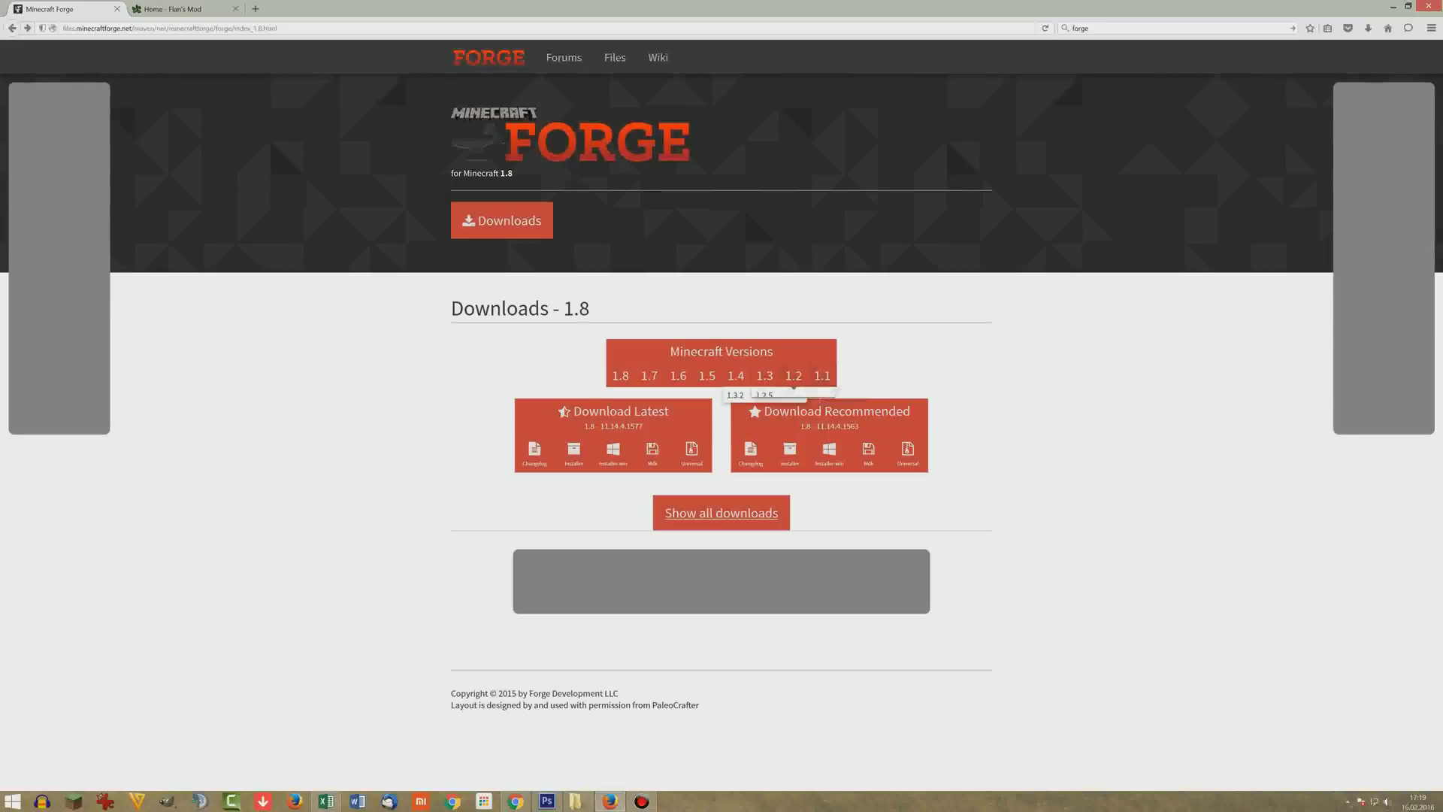
{"action": "mouse_move", "coordinate": [707, 375]}
{"action": "left_click", "coordinate": [1393, 6]}
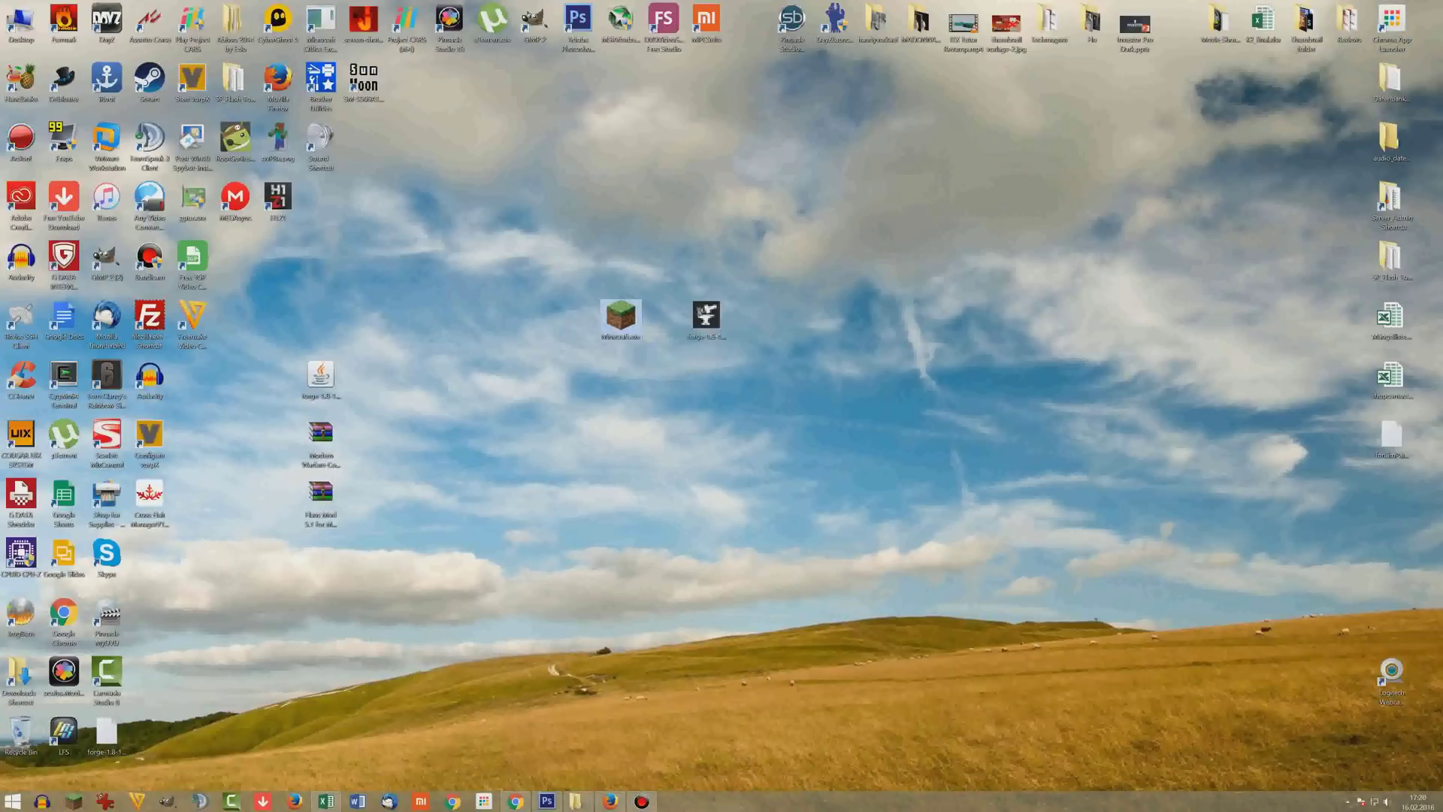
Launch Minecraft, move its updater window higher on the desktop and shift the Minecraft and Forge installer icons further down
{"action": "double_click", "coordinate": [620, 314]}
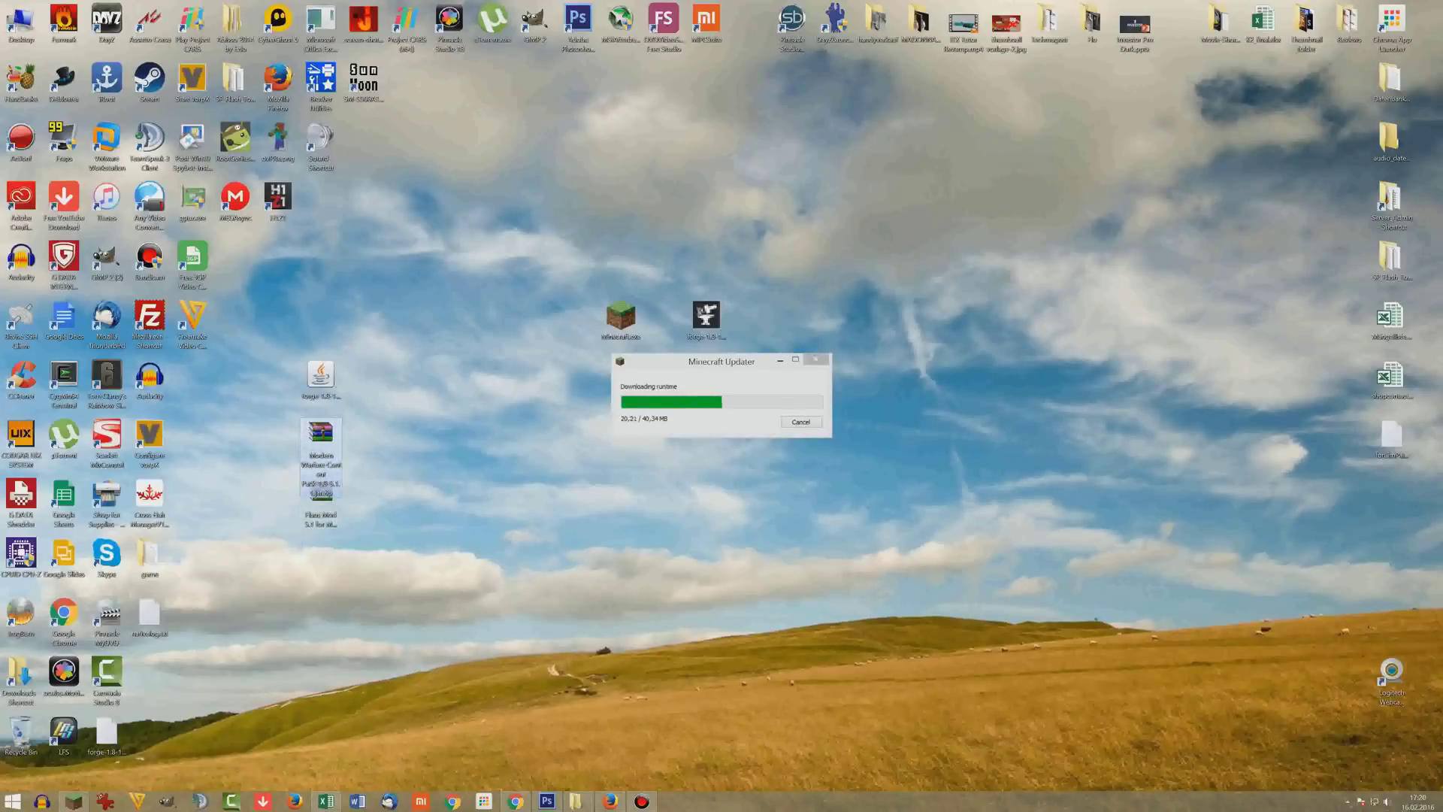
{"action": "left_click_drag", "start_coordinate": [703, 361], "coordinate": [665, 163]}
{"action": "left_click_drag", "start_coordinate": [755, 289], "coordinate": [621, 376]}
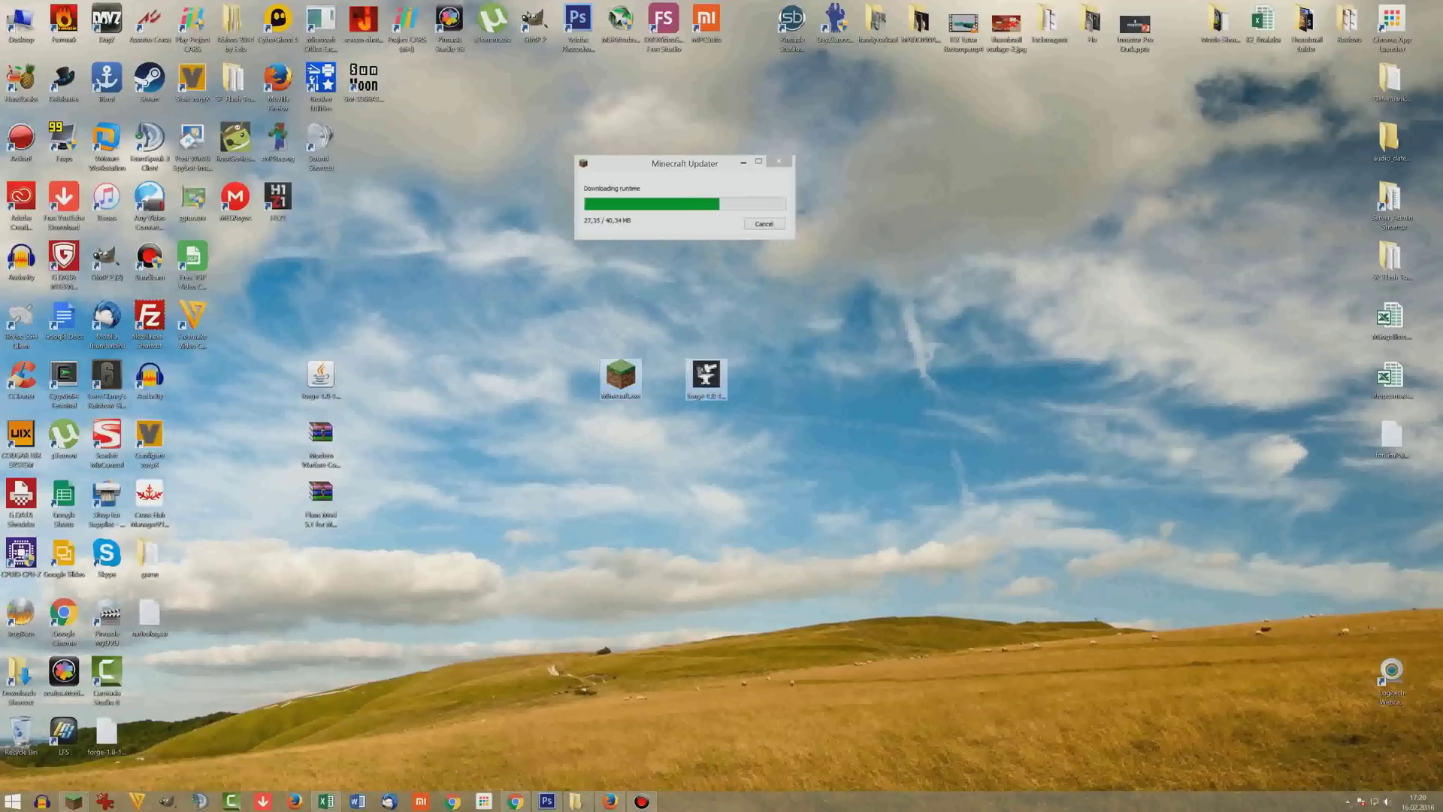
{"action": "left_click_drag", "start_coordinate": [758, 336], "coordinate": [494, 401]}
{"action": "left_click", "coordinate": [620, 377]}
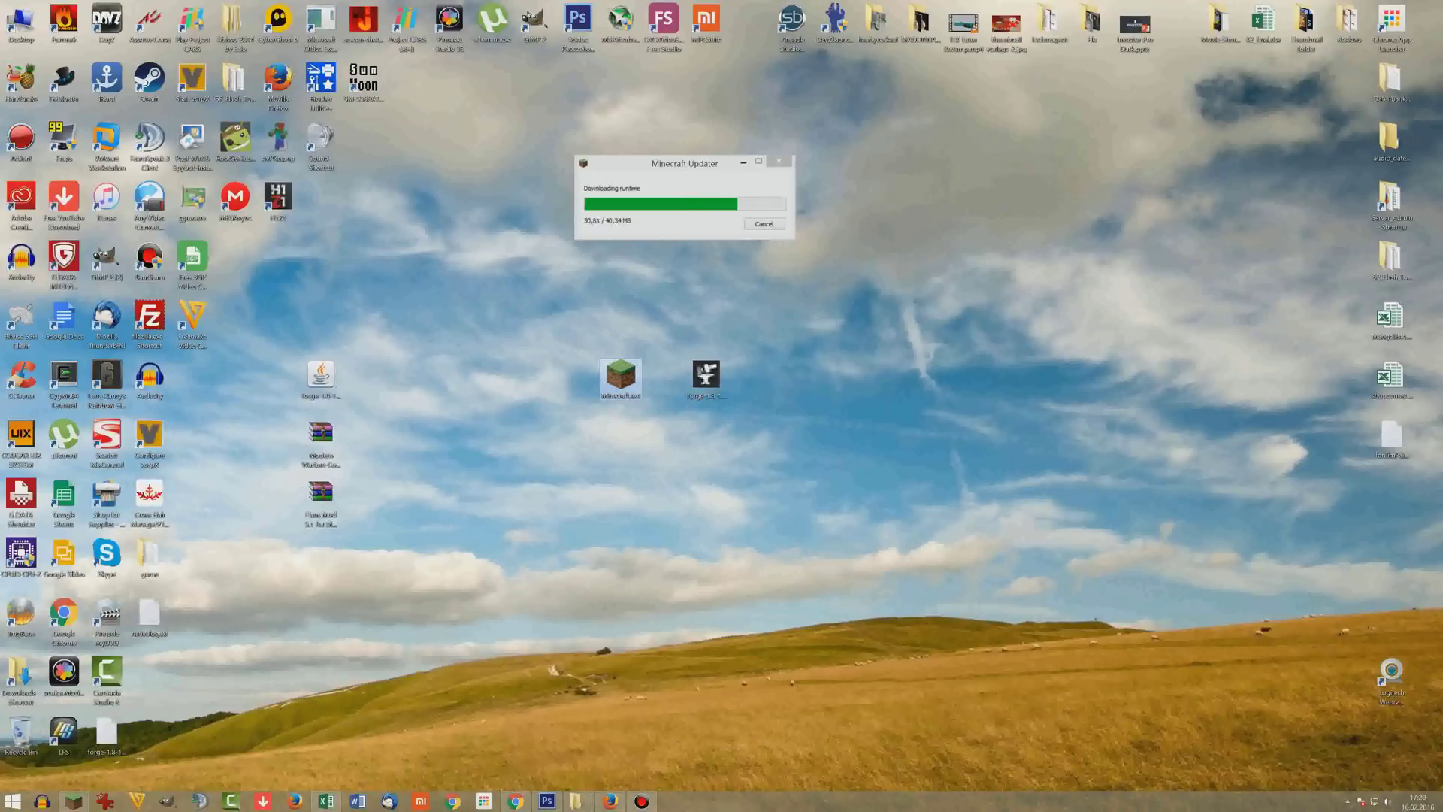
{"action": "left_click_drag", "start_coordinate": [676, 163], "coordinate": [681, 179]}
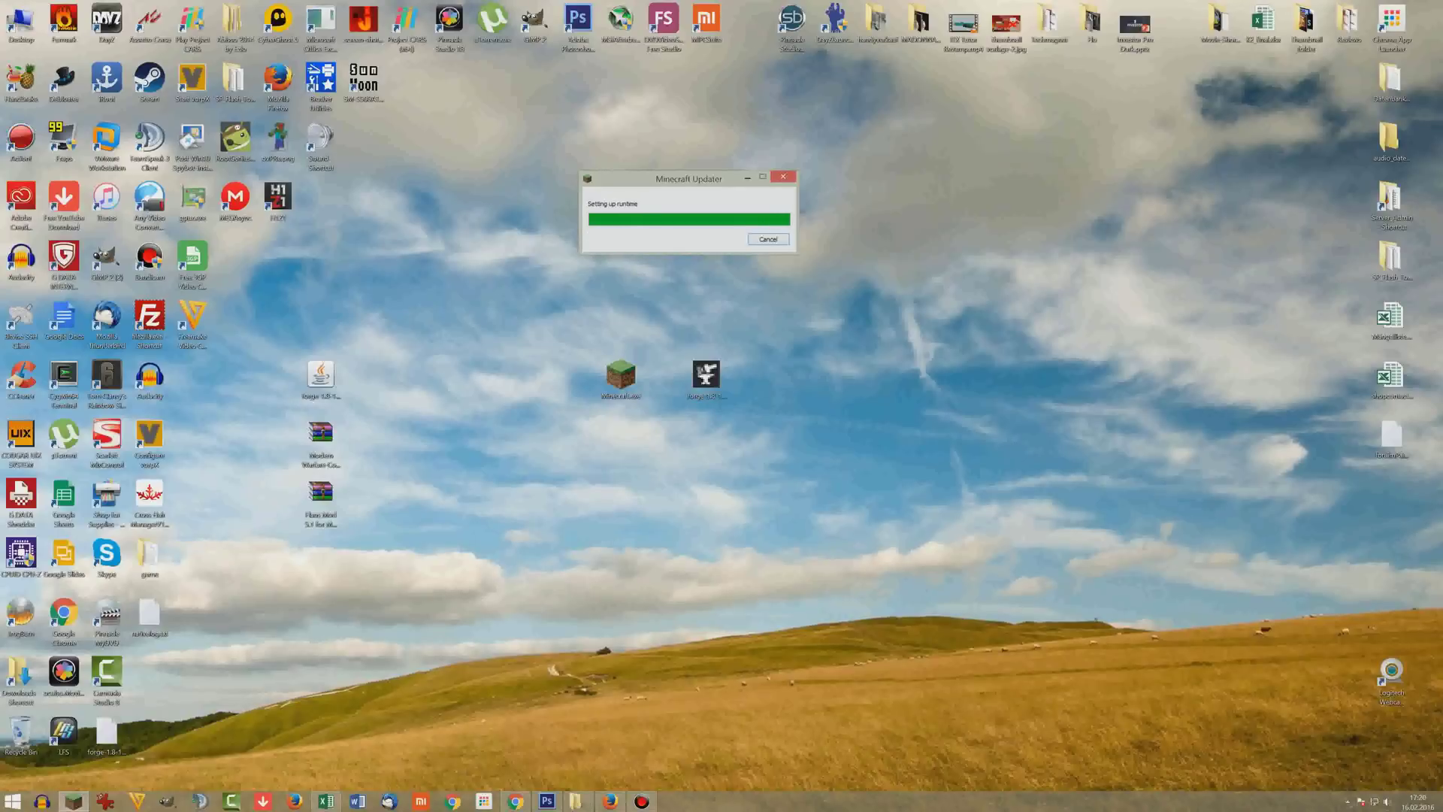
{"action": "left_click_drag", "start_coordinate": [681, 179], "coordinate": [654, 245]}
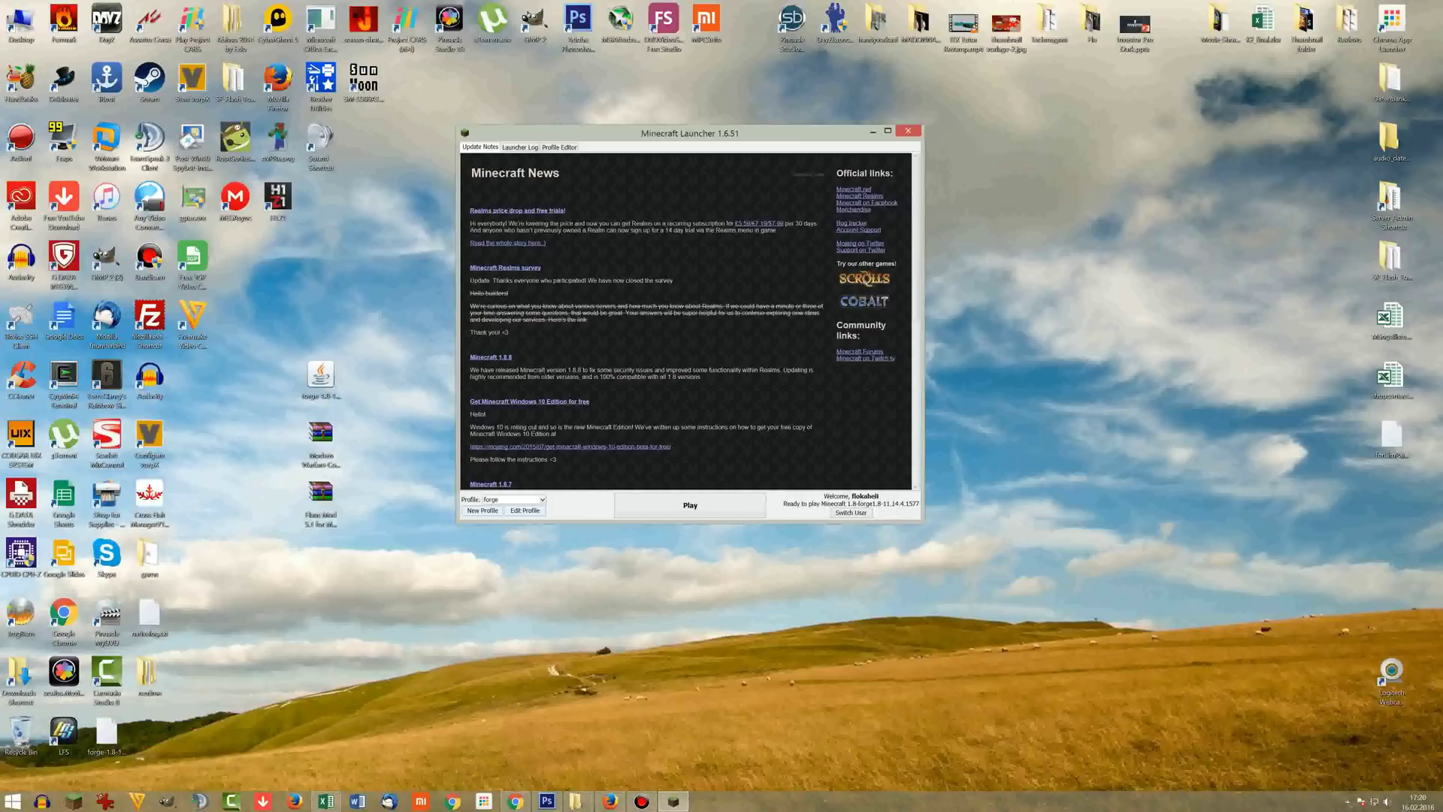
Create and save a launcher profile named Forge1.8 that uses version release 1.8-Forge1.8-11.14.4.1577
{"action": "left_click", "coordinate": [482, 510]}
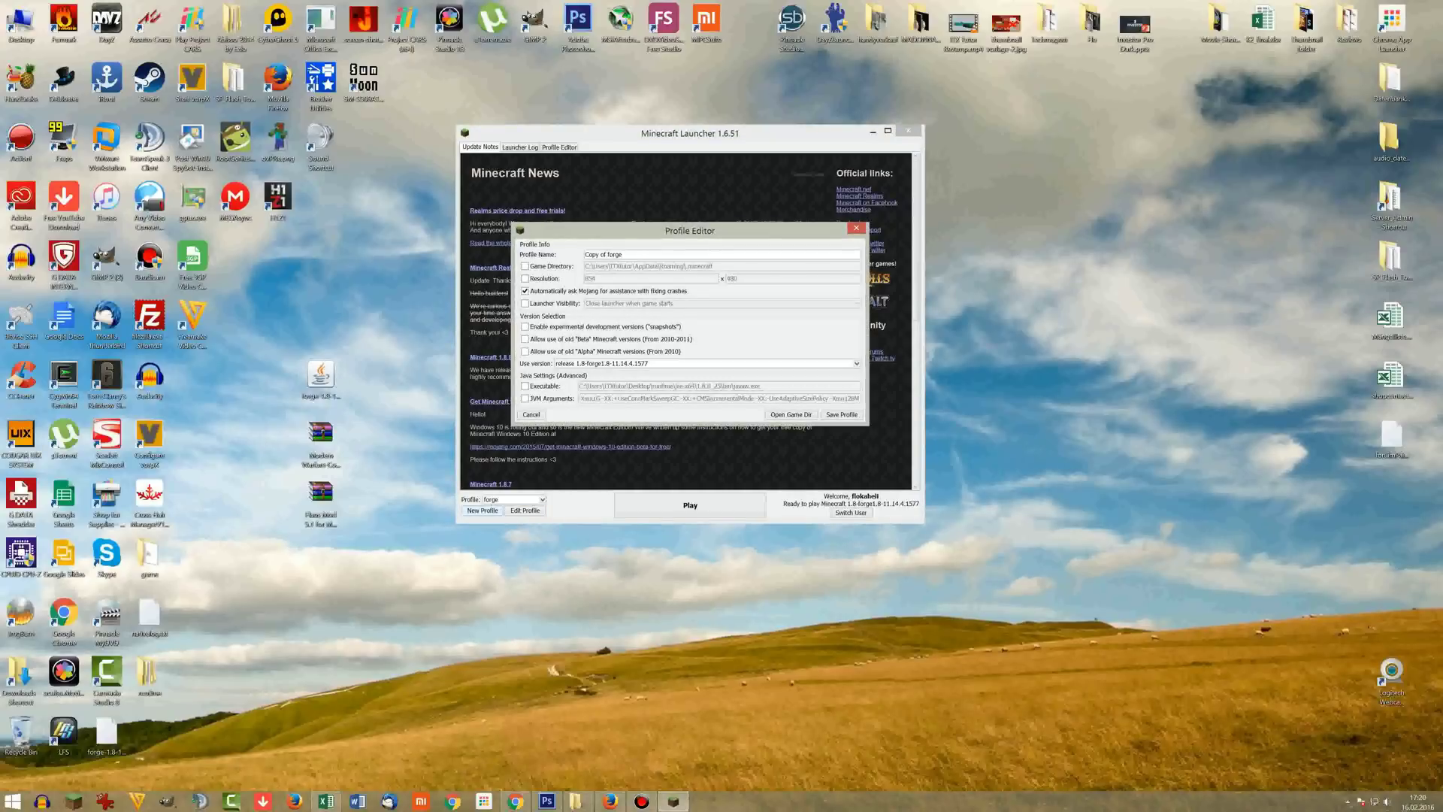
{"action": "key", "text": "ctrl+a"}
{"action": "type", "text": "Forge1.8"}
{"action": "left_click", "coordinate": [856, 364]}
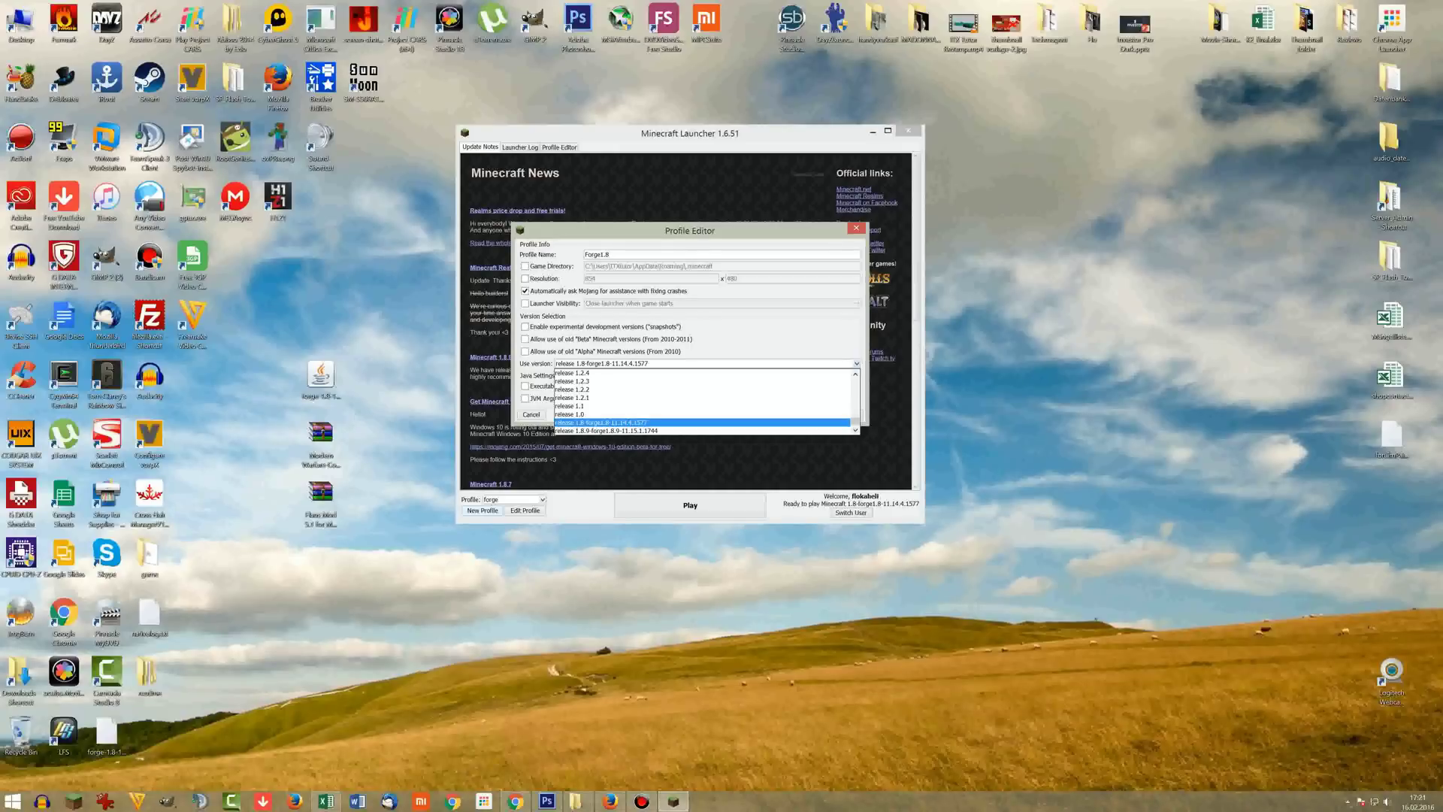
{"action": "left_click", "coordinate": [639, 423]}
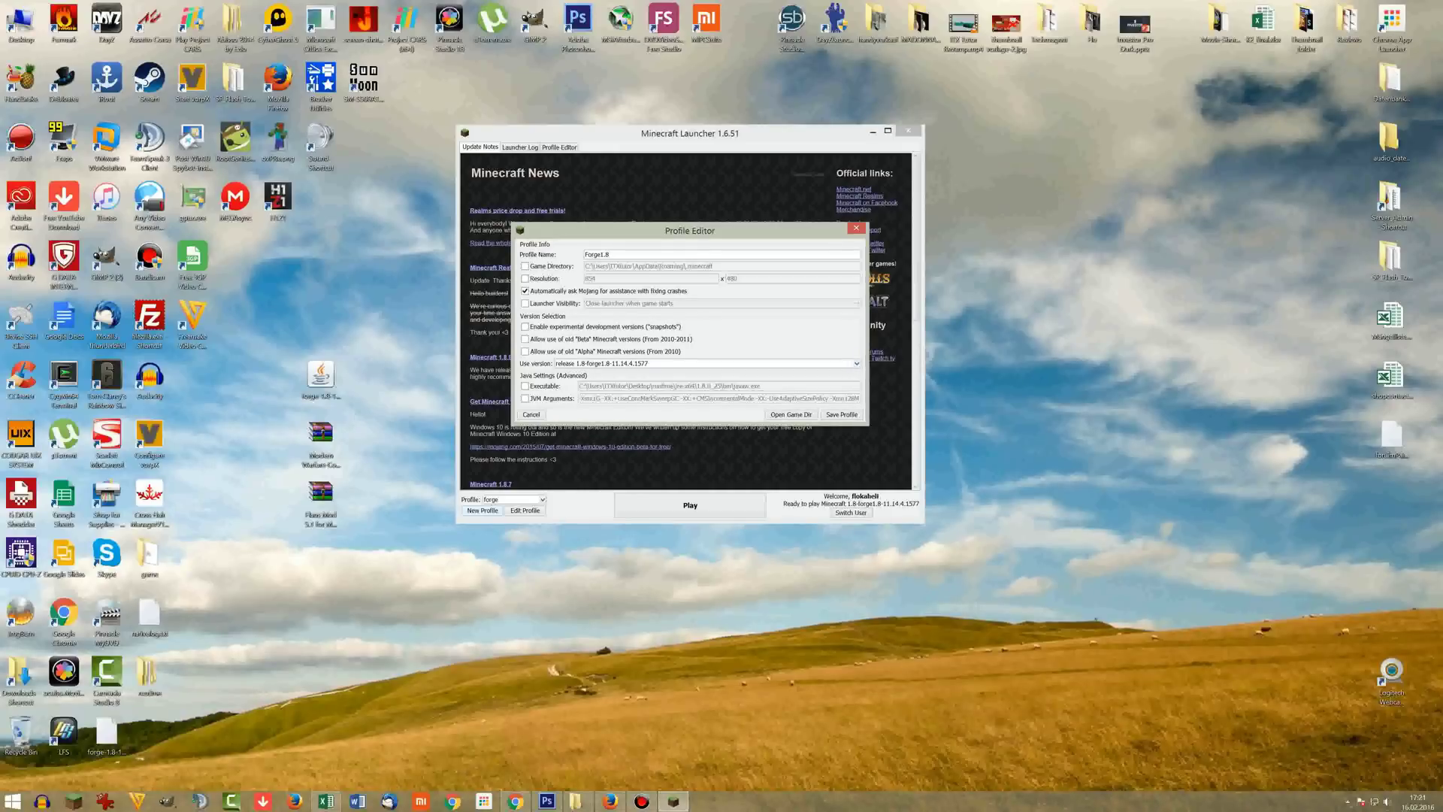
{"action": "left_click", "coordinate": [856, 364]}
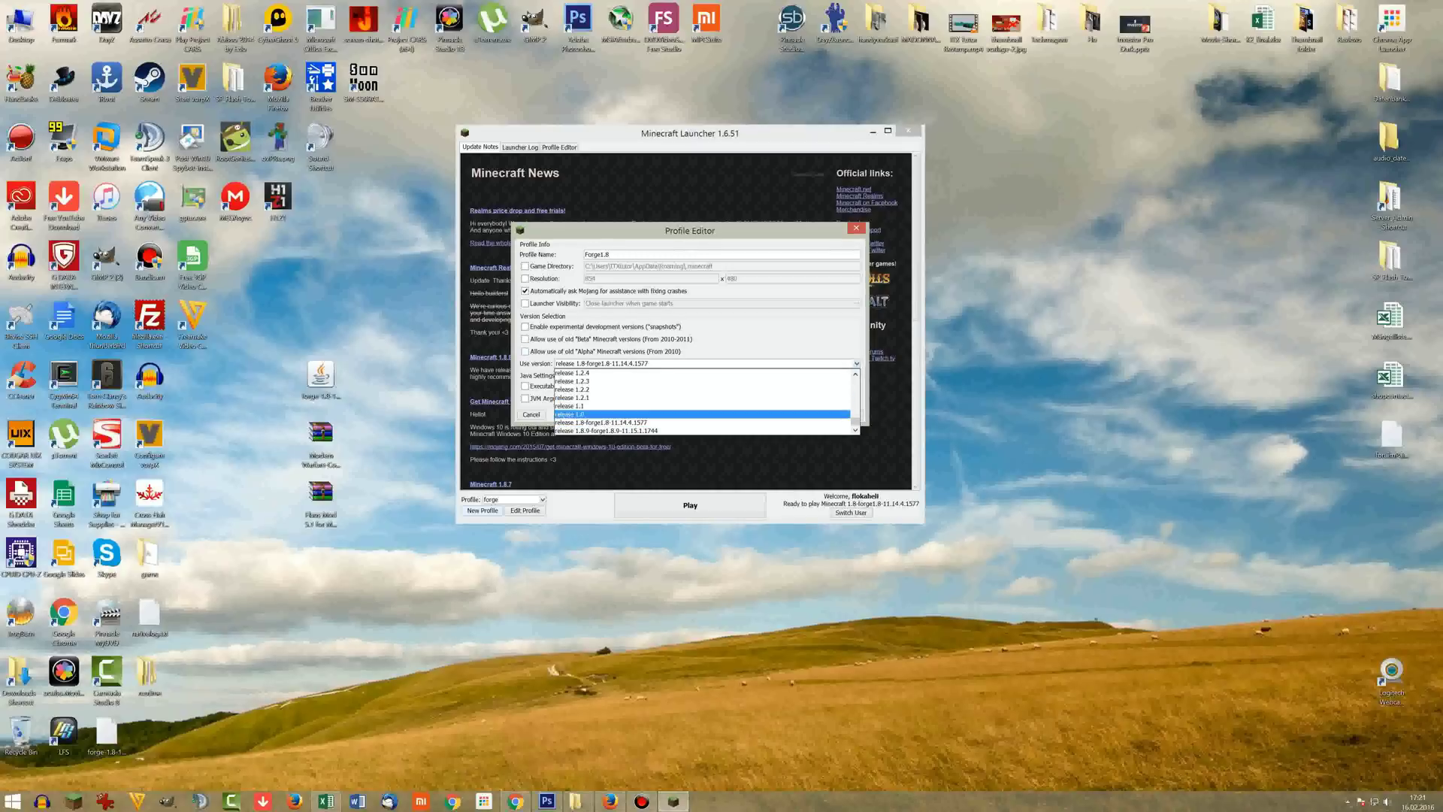
{"action": "left_click", "coordinate": [639, 422]}
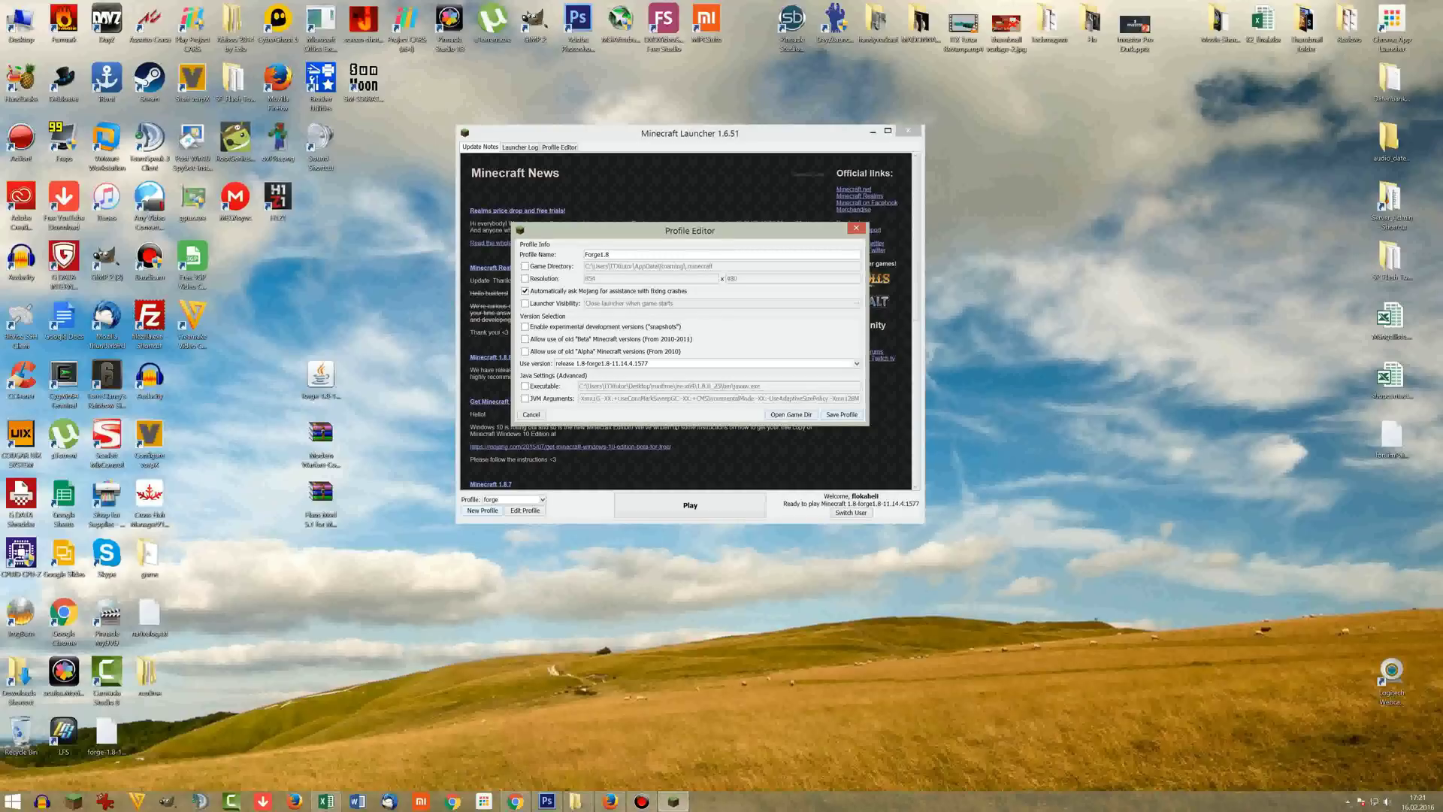
{"action": "left_click", "coordinate": [841, 415]}
Select the forge profile in the launcher and start the game with it
{"action": "left_click", "coordinate": [542, 500]}
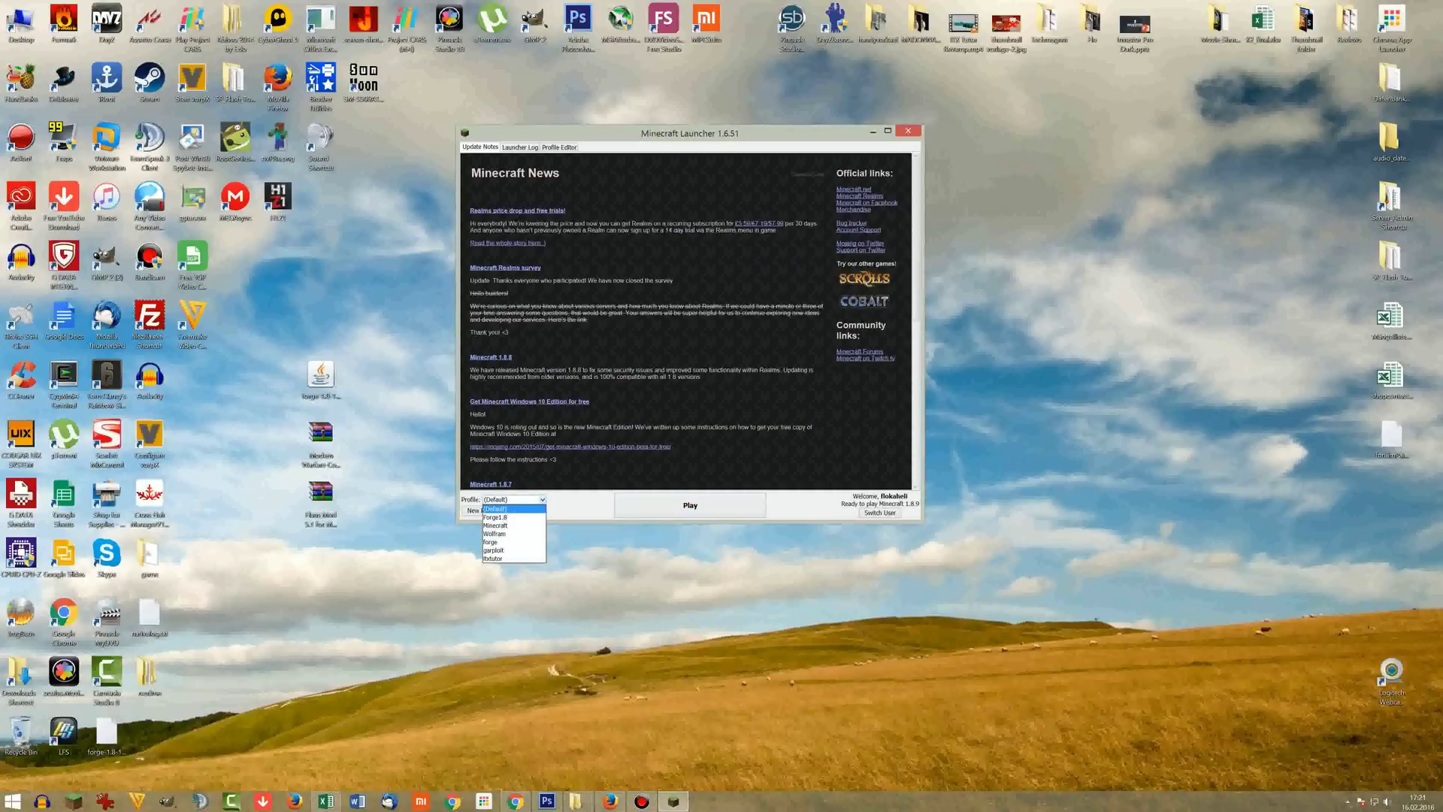
{"action": "left_click", "coordinate": [542, 500]}
{"action": "left_click", "coordinate": [542, 499]}
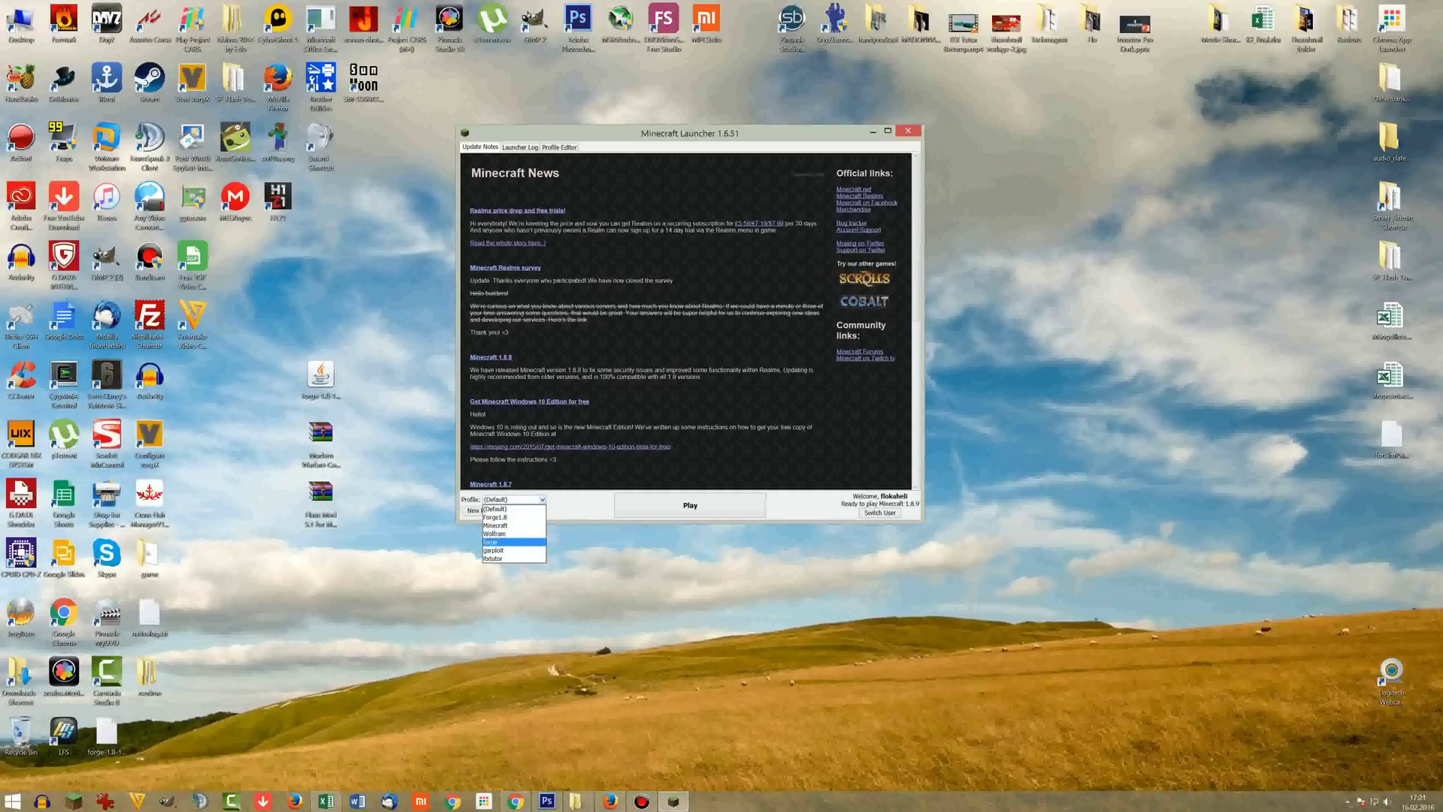
{"action": "left_click", "coordinate": [509, 542]}
{"action": "left_click", "coordinate": [690, 505]}
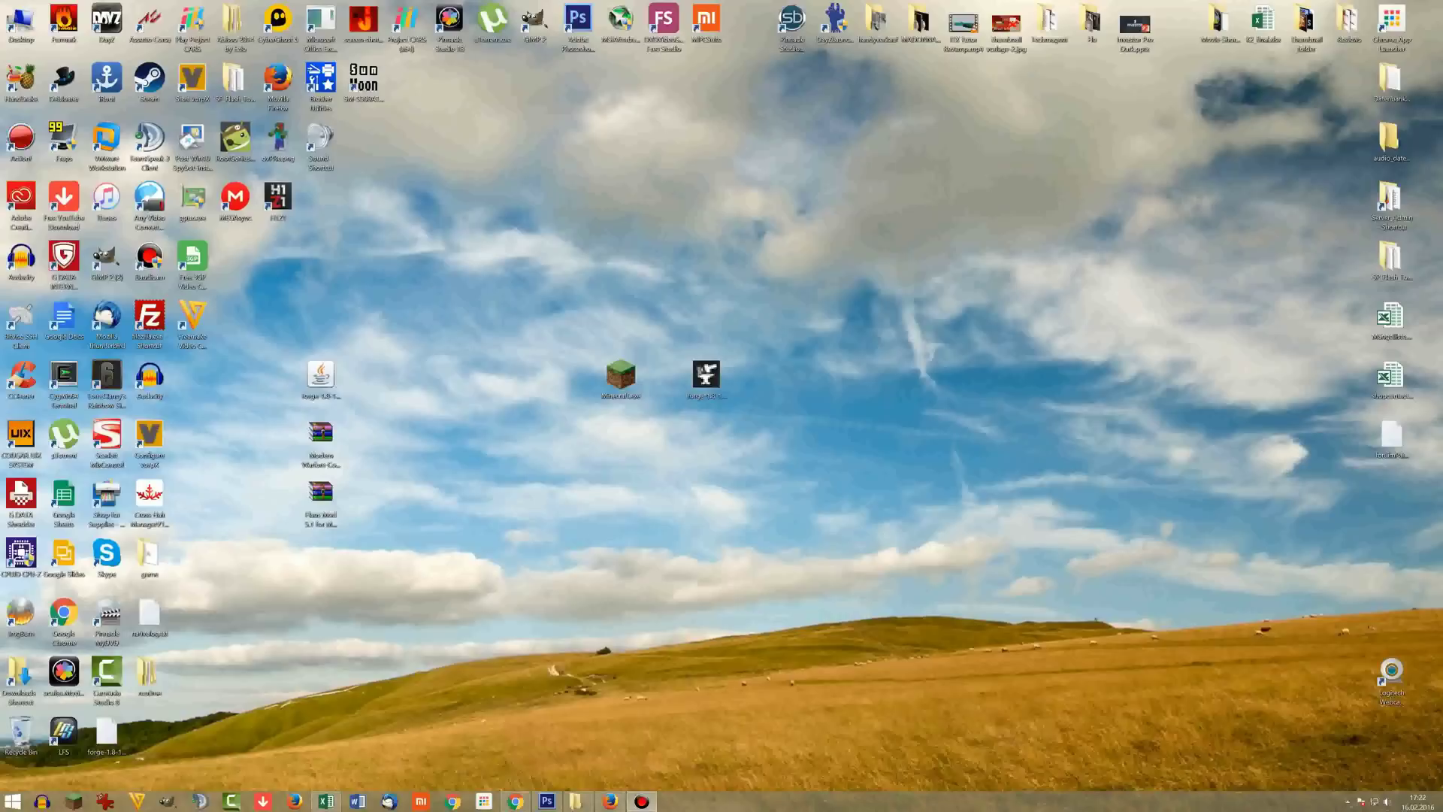
{"action": "key", "text": "super"}
{"action": "type", "text": "%a"}
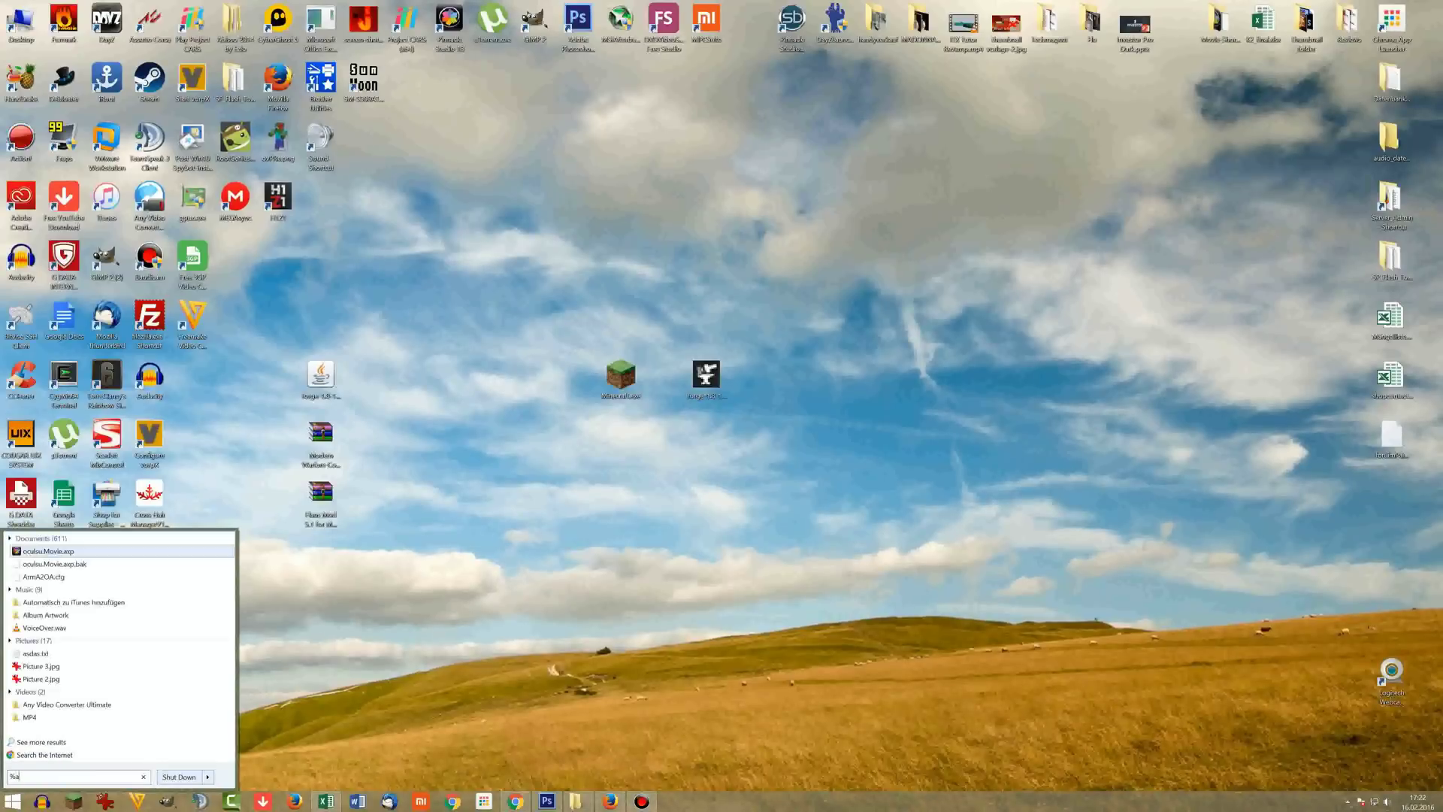
{"action": "key", "text": "BackSpace"}
{"action": "key", "text": "Escape"}
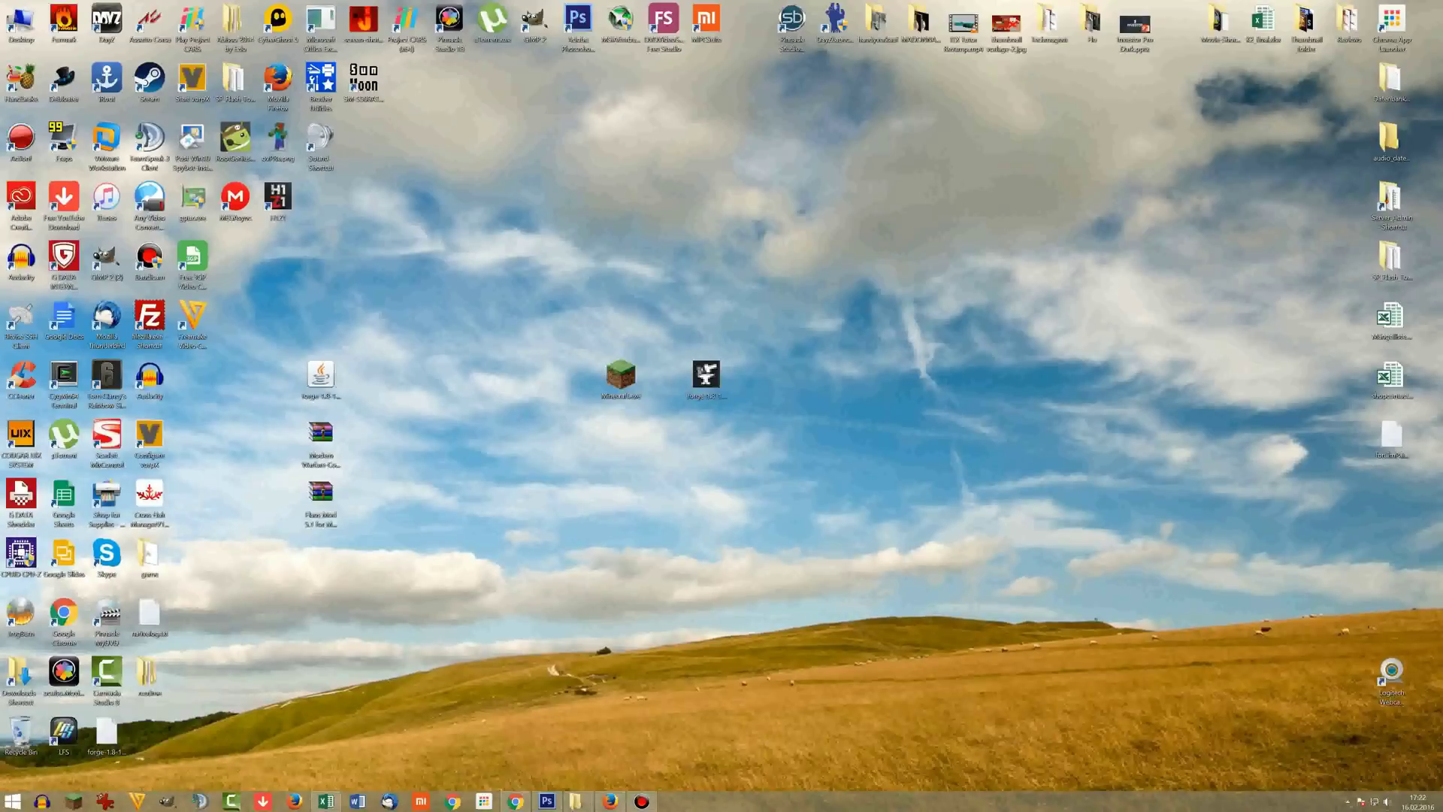
Open the %appdata% location through the Run dialog and enter the .minecraft folder
{"action": "key", "text": "super+r"}
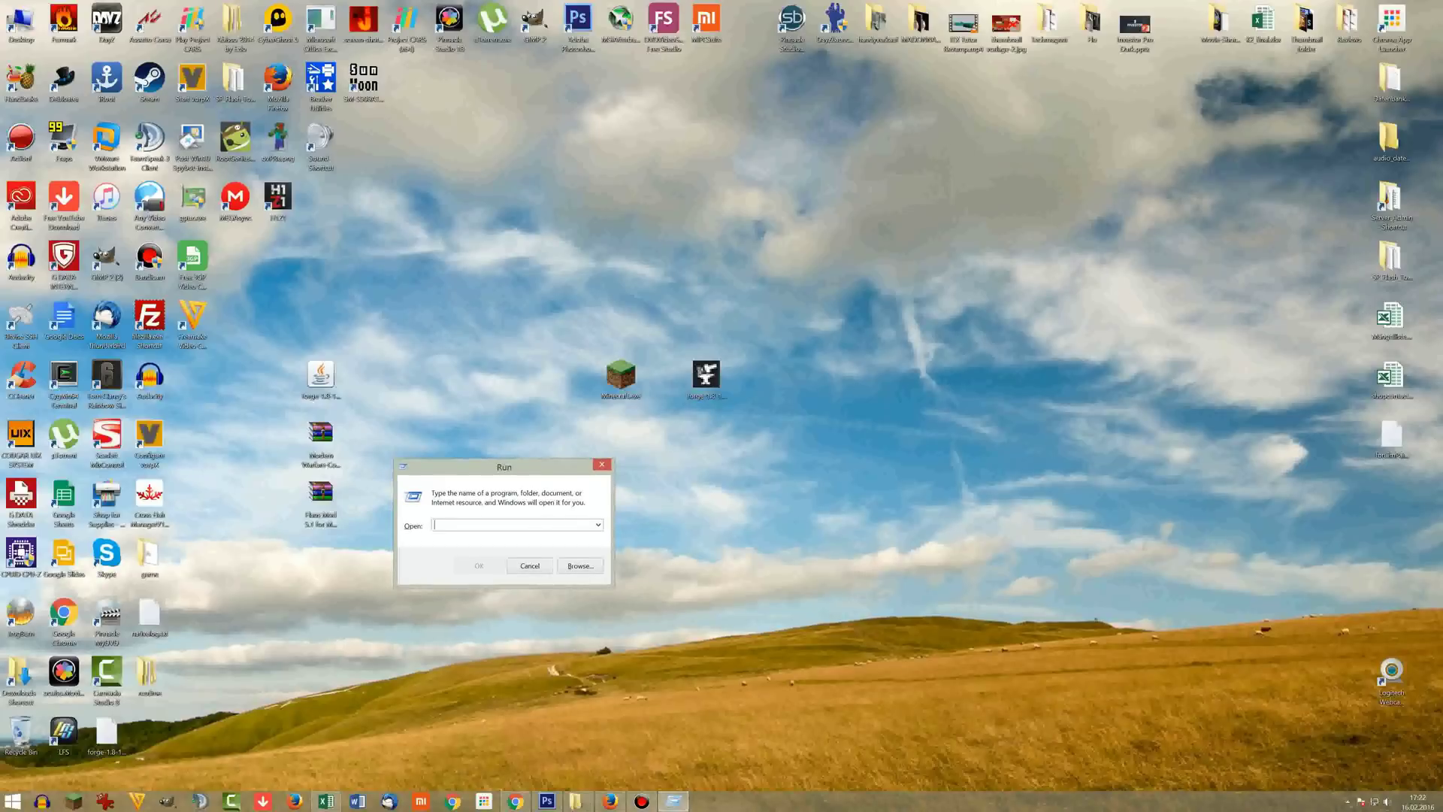
{"action": "type", "text": "%appdata%"}
{"action": "key", "text": "Return"}
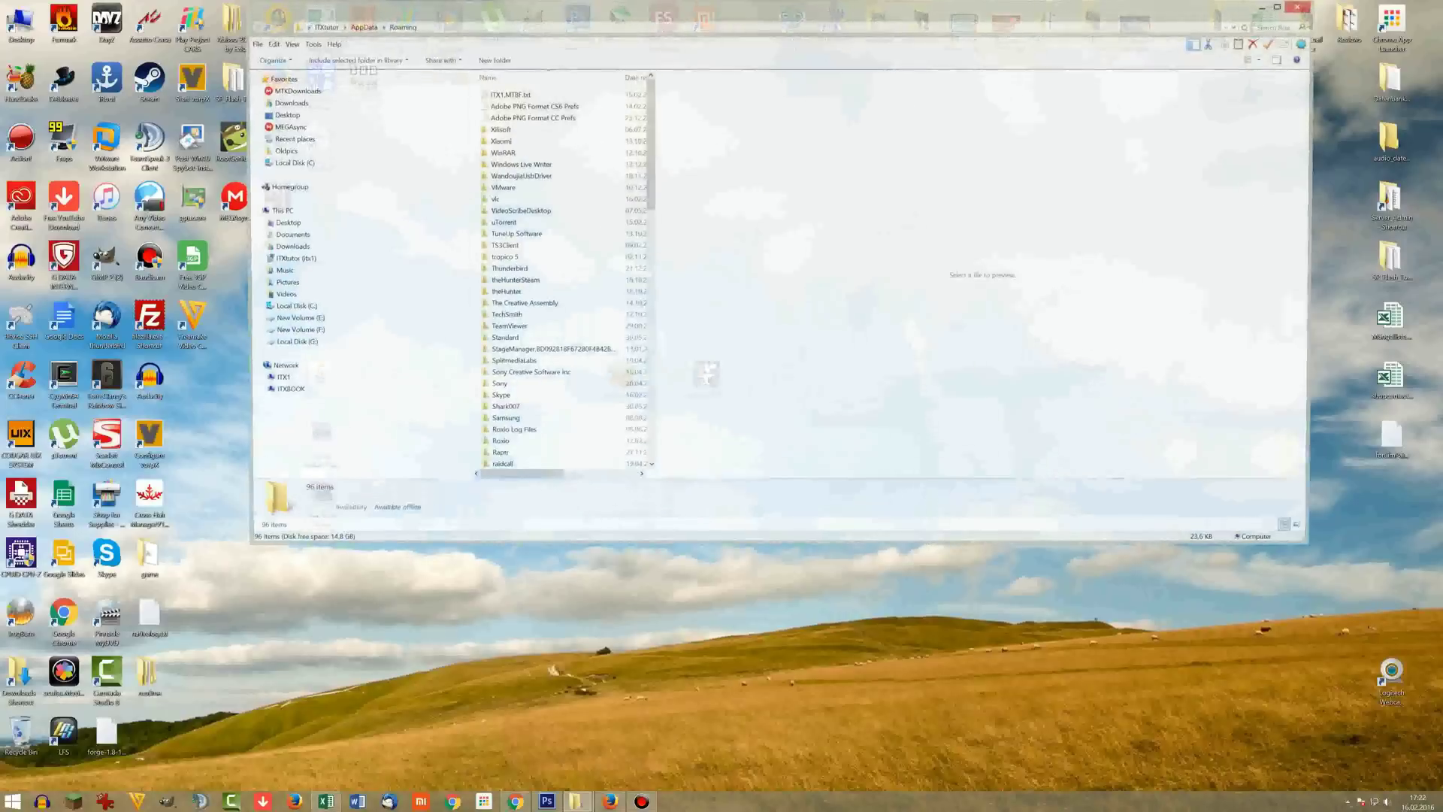
{"action": "key", "text": "Down"}
{"action": "key", "text": "Down"}
{"action": "key", "text": "Down"}
{"action": "key", "text": "Down"}
{"action": "key", "text": "Down"}
{"action": "key", "text": "Down"}
{"action": "key", "text": "Down"}
{"action": "key", "text": "Down"}
{"action": "key", "text": "Down"}
{"action": "key", "text": "Down"}
{"action": "key", "text": "Down"}
{"action": "key", "text": "Down"}
{"action": "key", "text": "Down"}
{"action": "key", "text": "Down"}
{"action": "key", "text": "Down"}
{"action": "key", "text": "Down"}
{"action": "key", "text": "Down"}
{"action": "key", "text": "Down"}
{"action": "key", "text": "Down"}
{"action": "key", "text": "Down"}
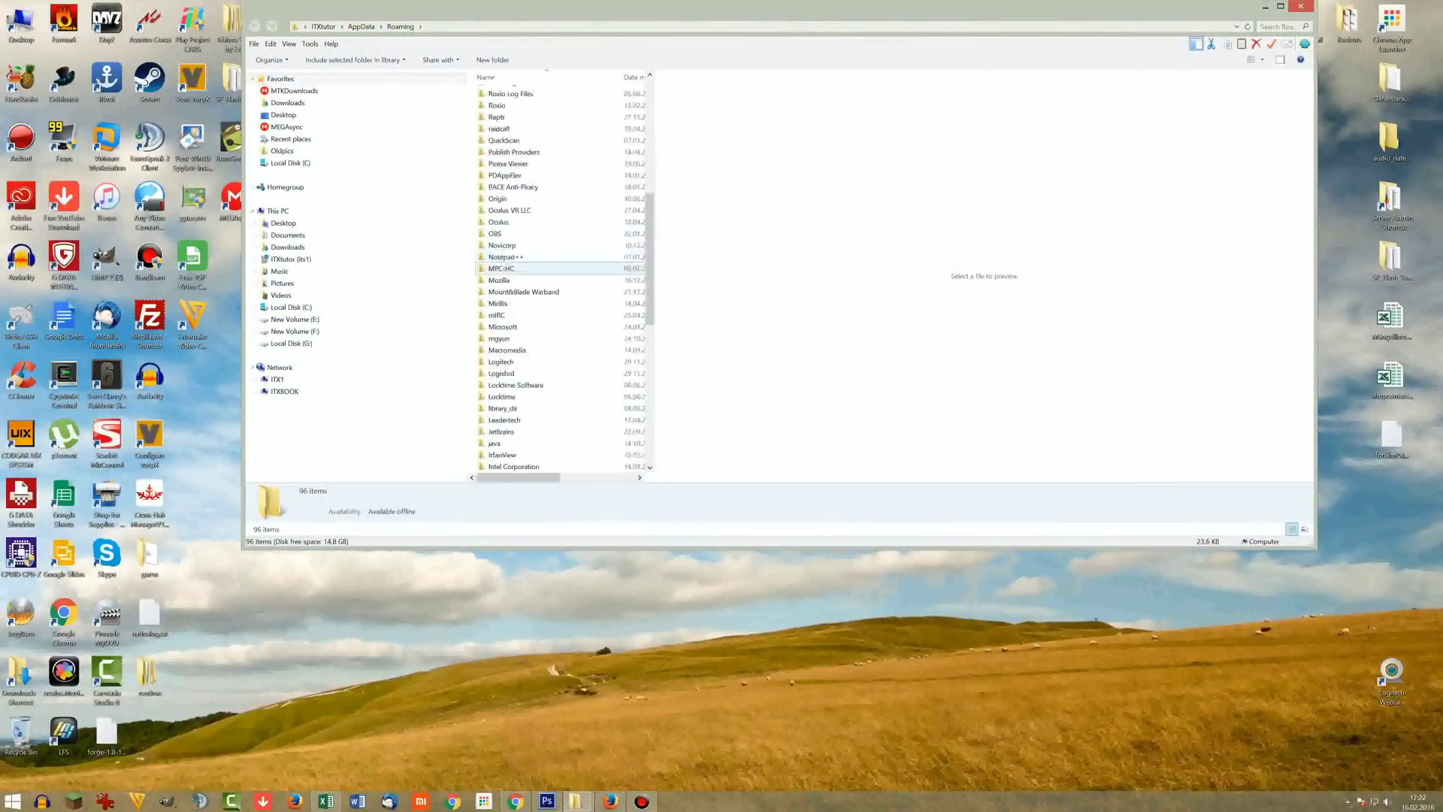
{"action": "key", "text": "Return"}
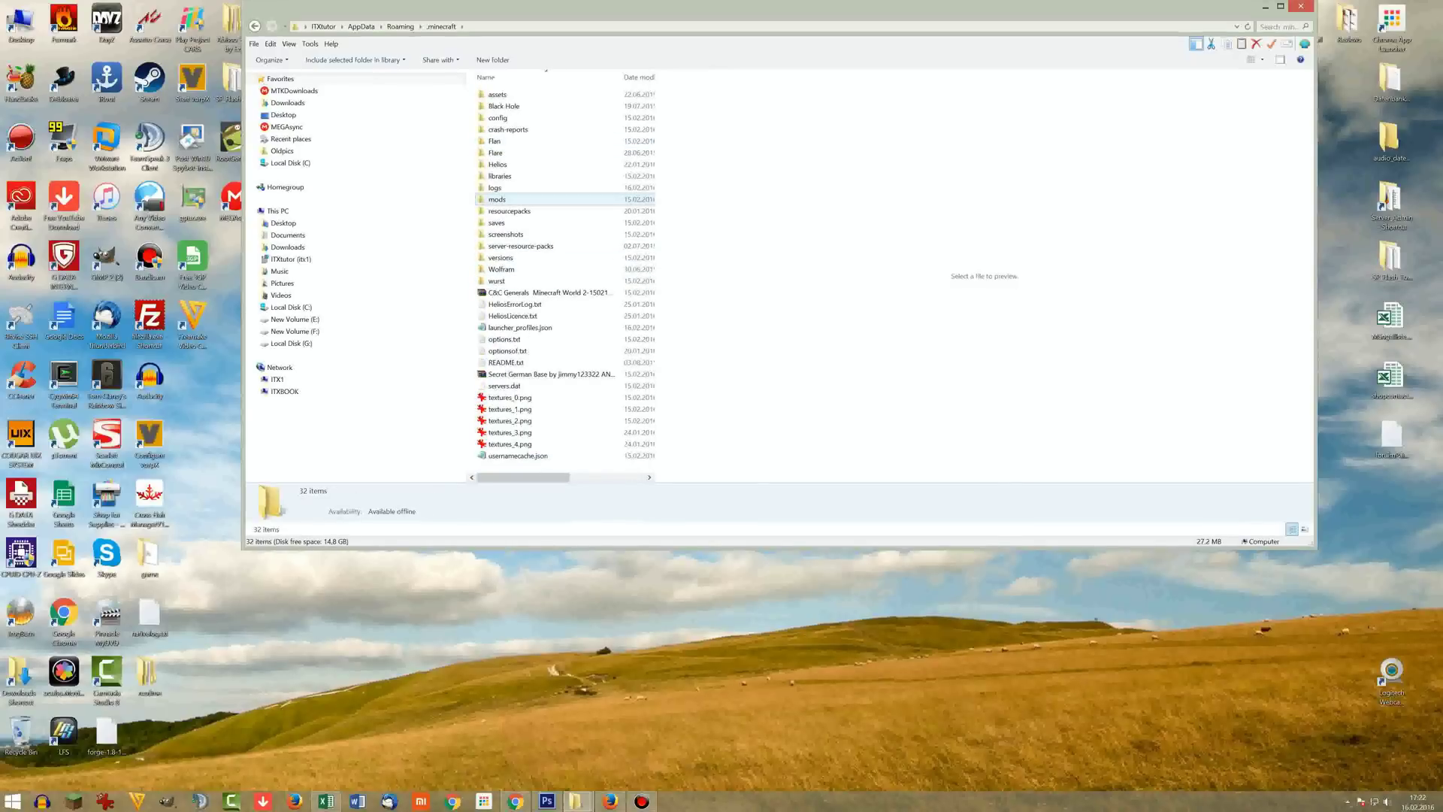
Examine the contents of the mods folder, return to .minecraft and minimize the window
{"action": "left_click", "coordinate": [506, 199]}
{"action": "double_click", "coordinate": [506, 199]}
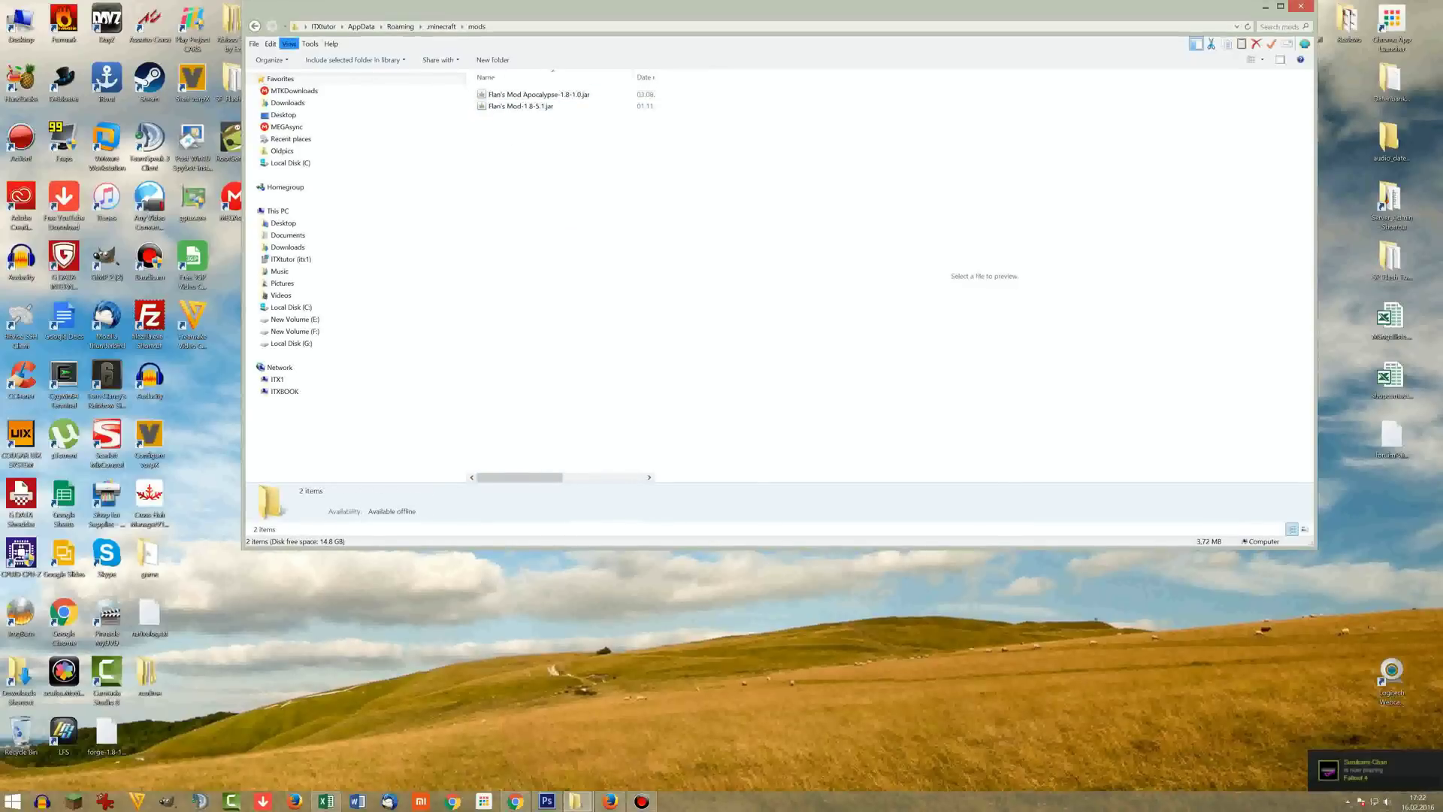
{"action": "left_click", "coordinate": [254, 26]}
{"action": "left_click", "coordinate": [1265, 6]}
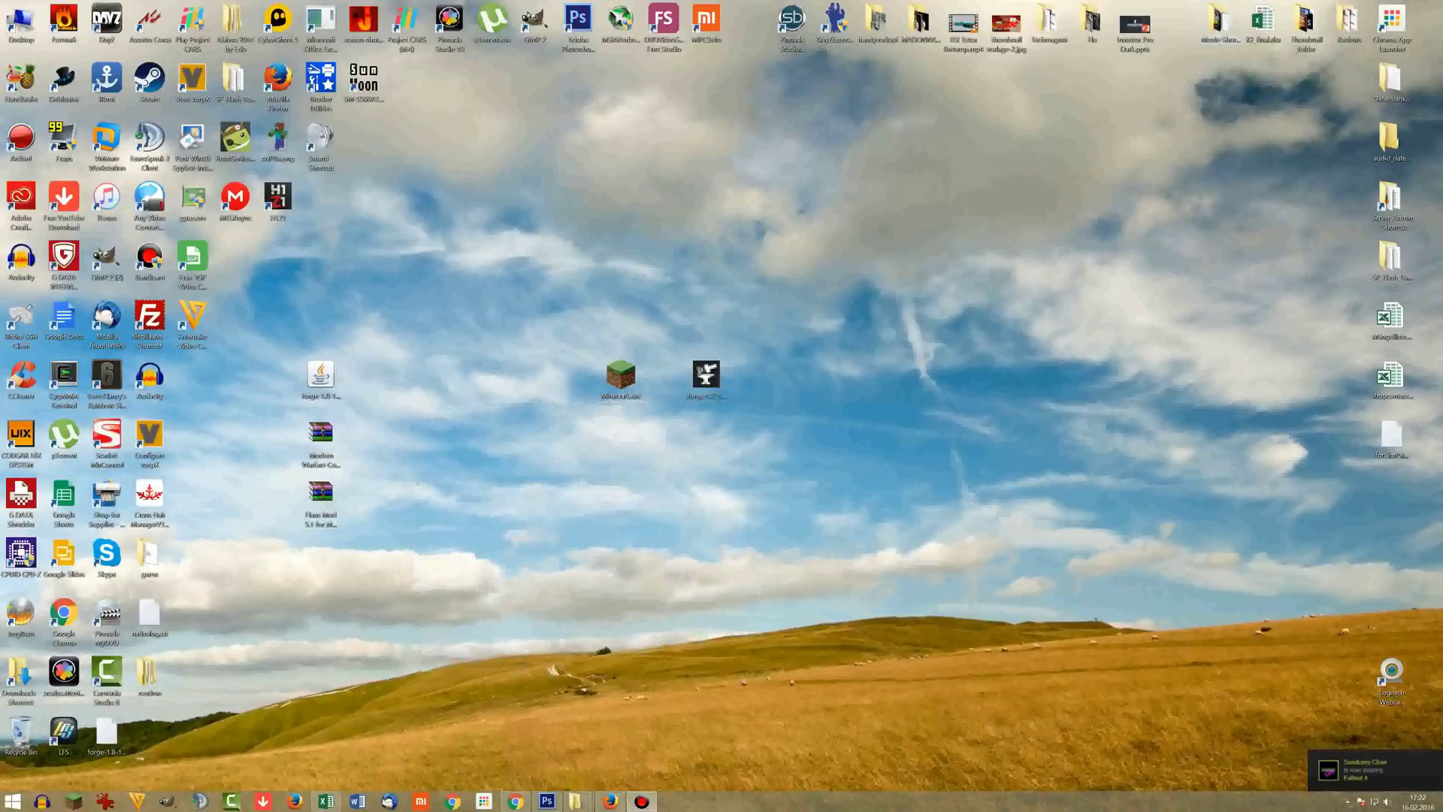
Switch to the Flan's Mod site in the browser, open Download and Install, and choose the current download, 5.1 for MC 1.8
{"action": "left_click", "coordinate": [609, 801]}
{"action": "key", "text": "ctrl+Tab"}
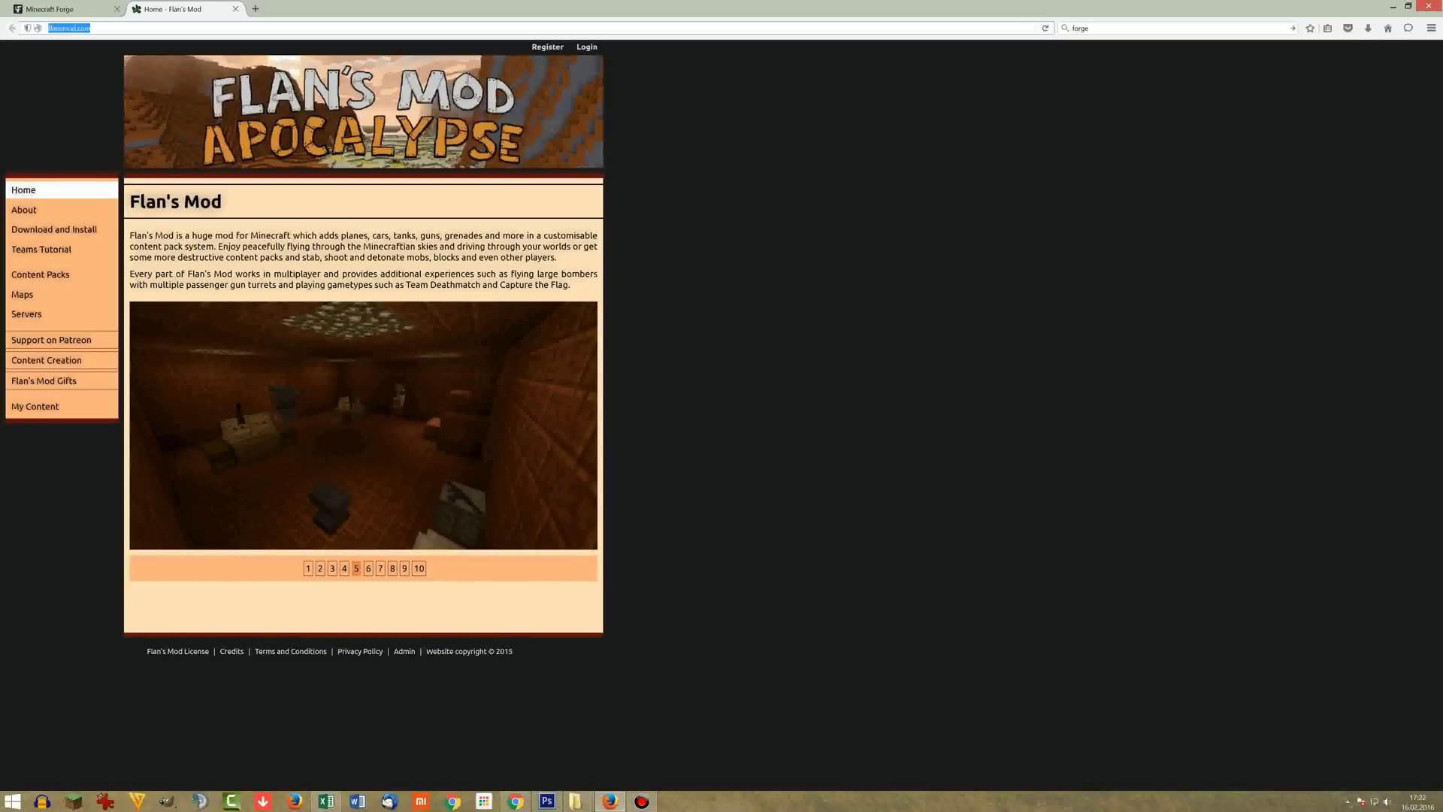
{"action": "left_click", "coordinate": [54, 229]}
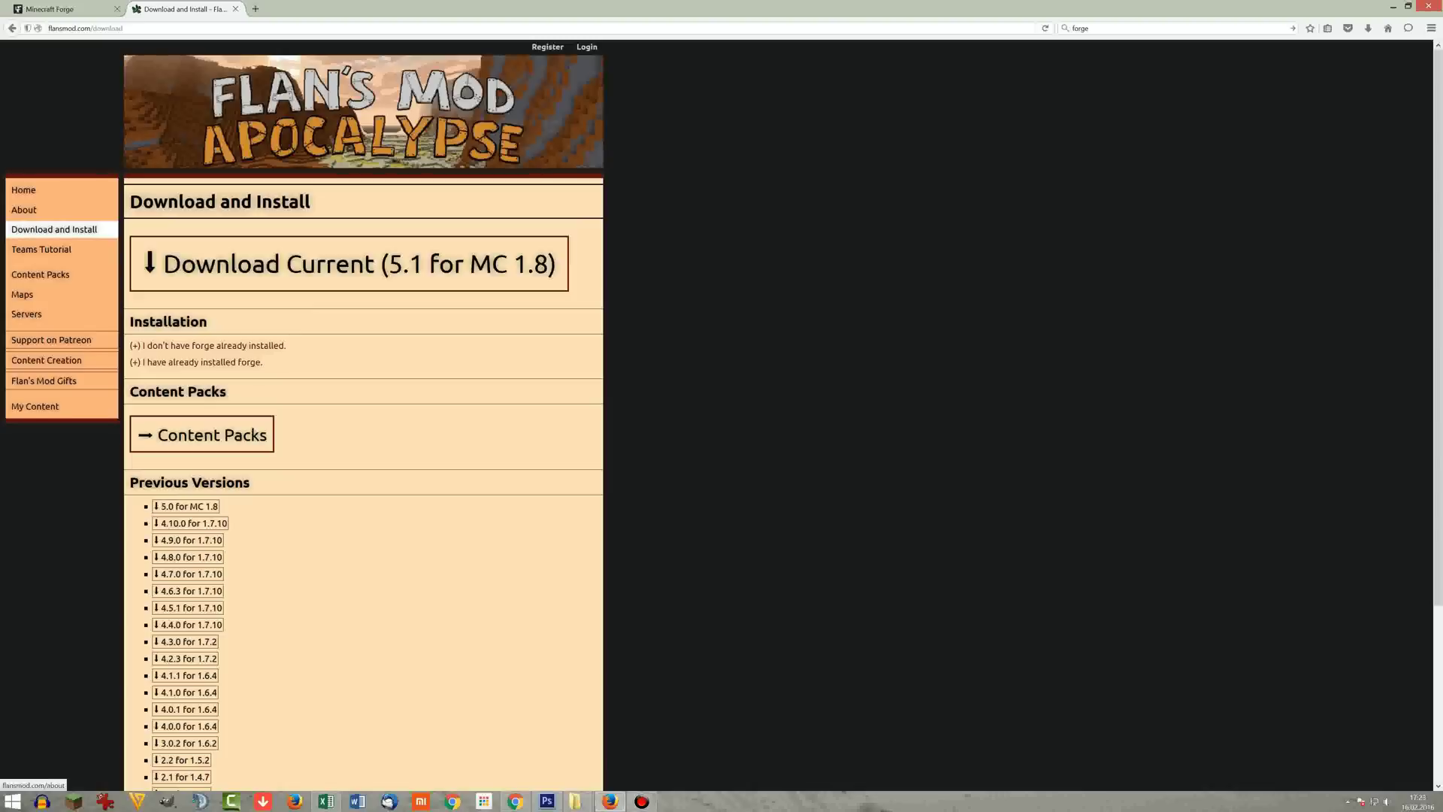
{"action": "scroll", "coordinate": [188, 526], "scroll_direction": "down", "scroll_amount": 3}
{"action": "scroll", "coordinate": [187, 412], "scroll_direction": "up", "scroll_amount": 3}
{"action": "left_click", "coordinate": [349, 264]}
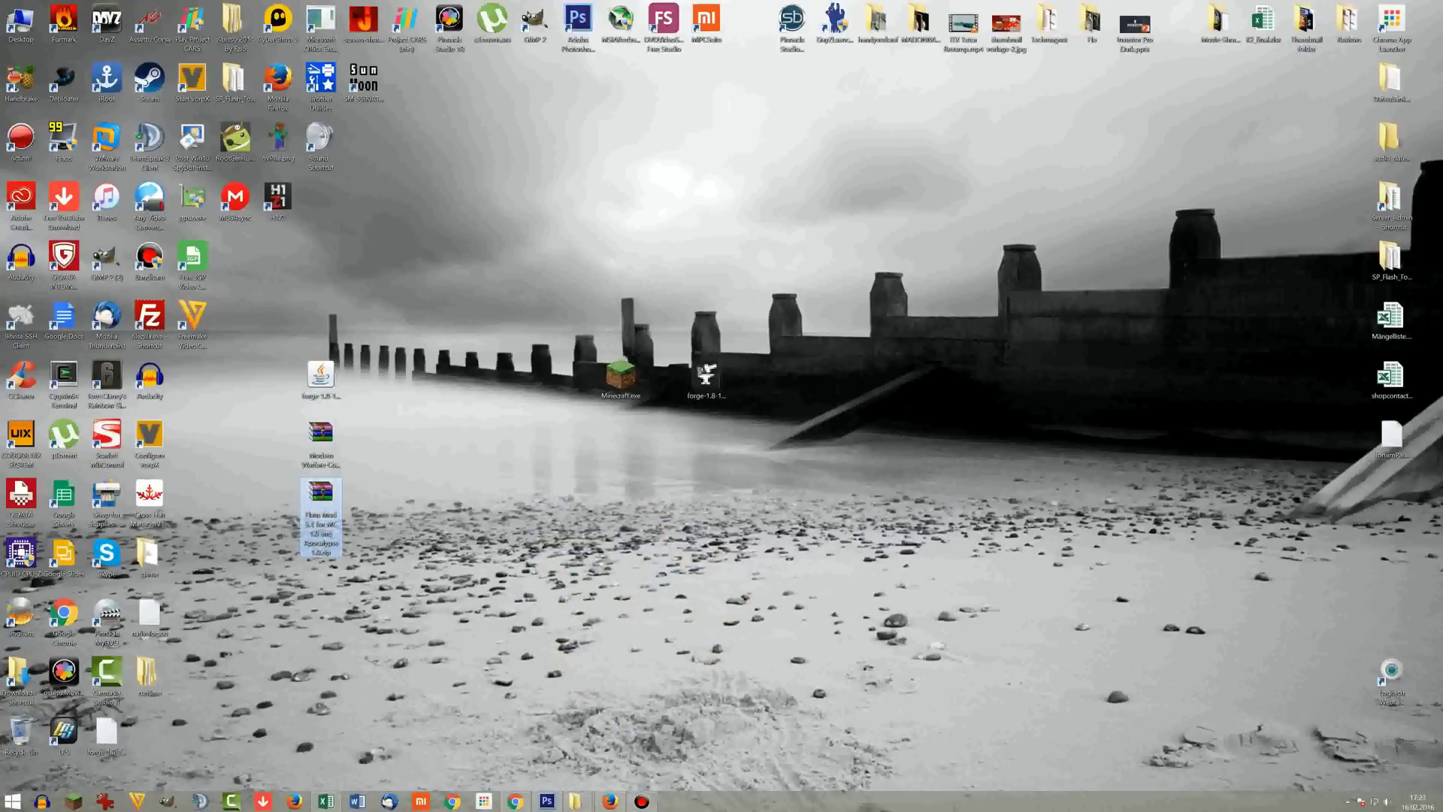
Open the Flans Mod 5.1 for MC 1.8 and Apocalypse 1.0 archive to examine its contents, and close it
{"action": "double_click", "coordinate": [321, 494]}
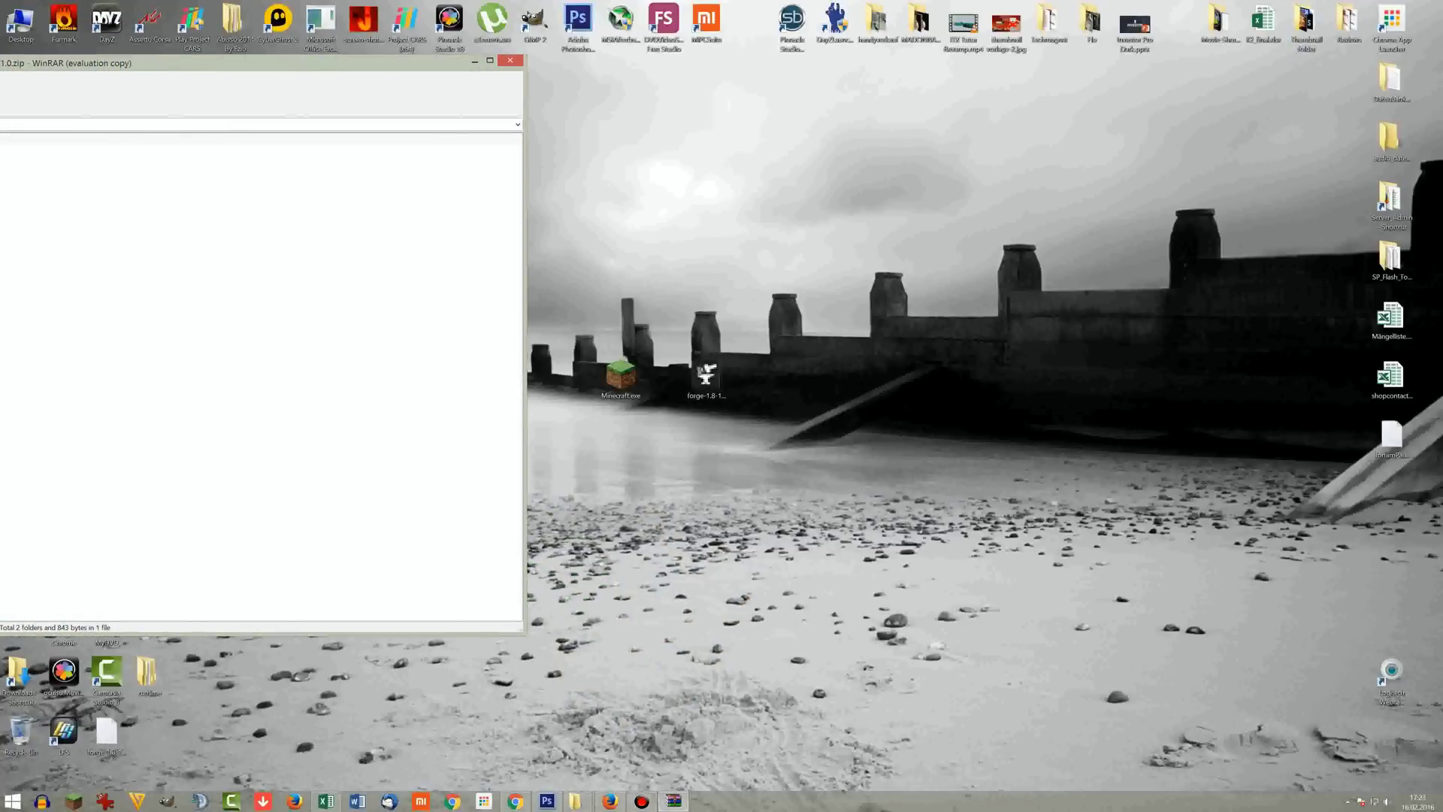
{"action": "left_click_drag", "start_coordinate": [255, 62], "coordinate": [916, 298]}
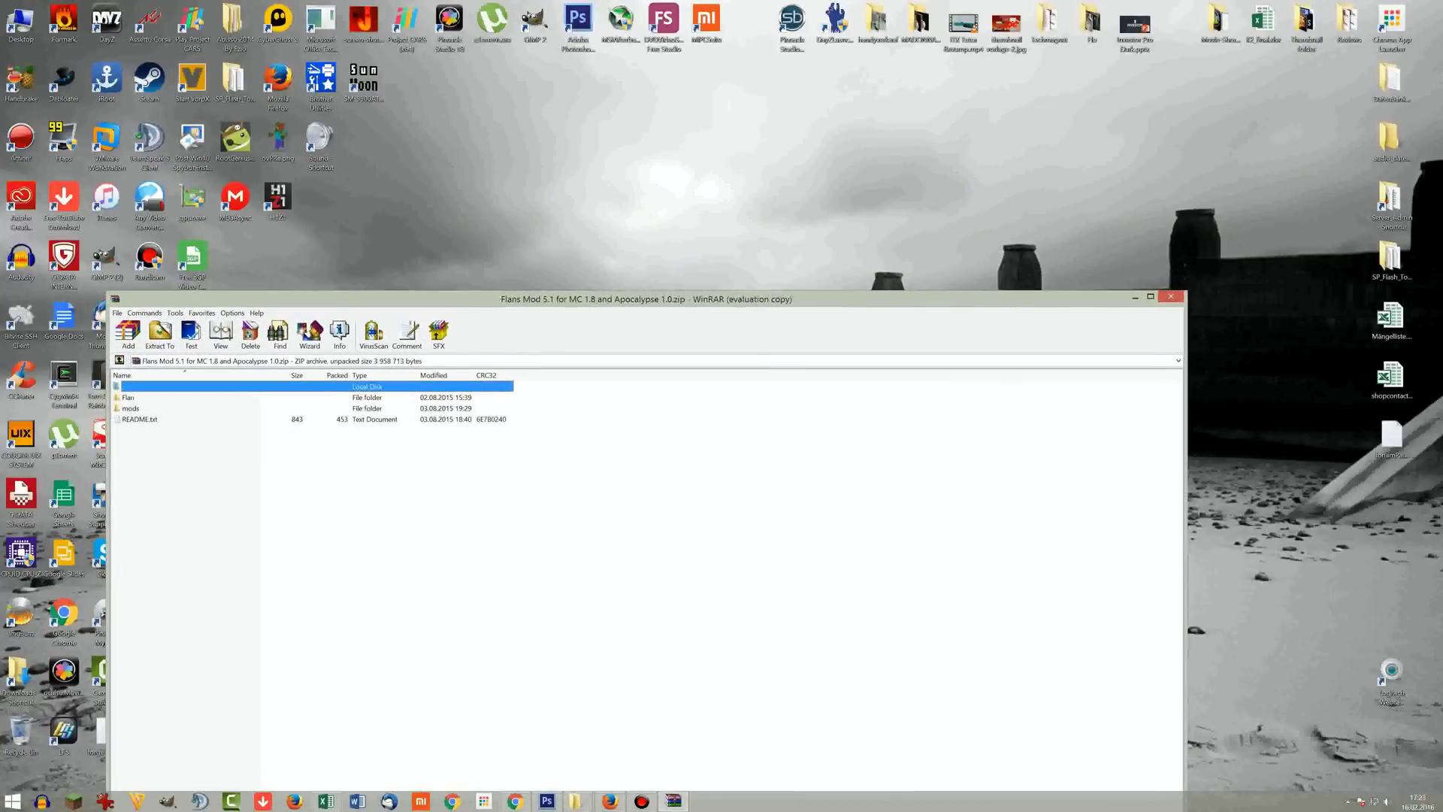
{"action": "left_click", "coordinate": [1171, 297]}
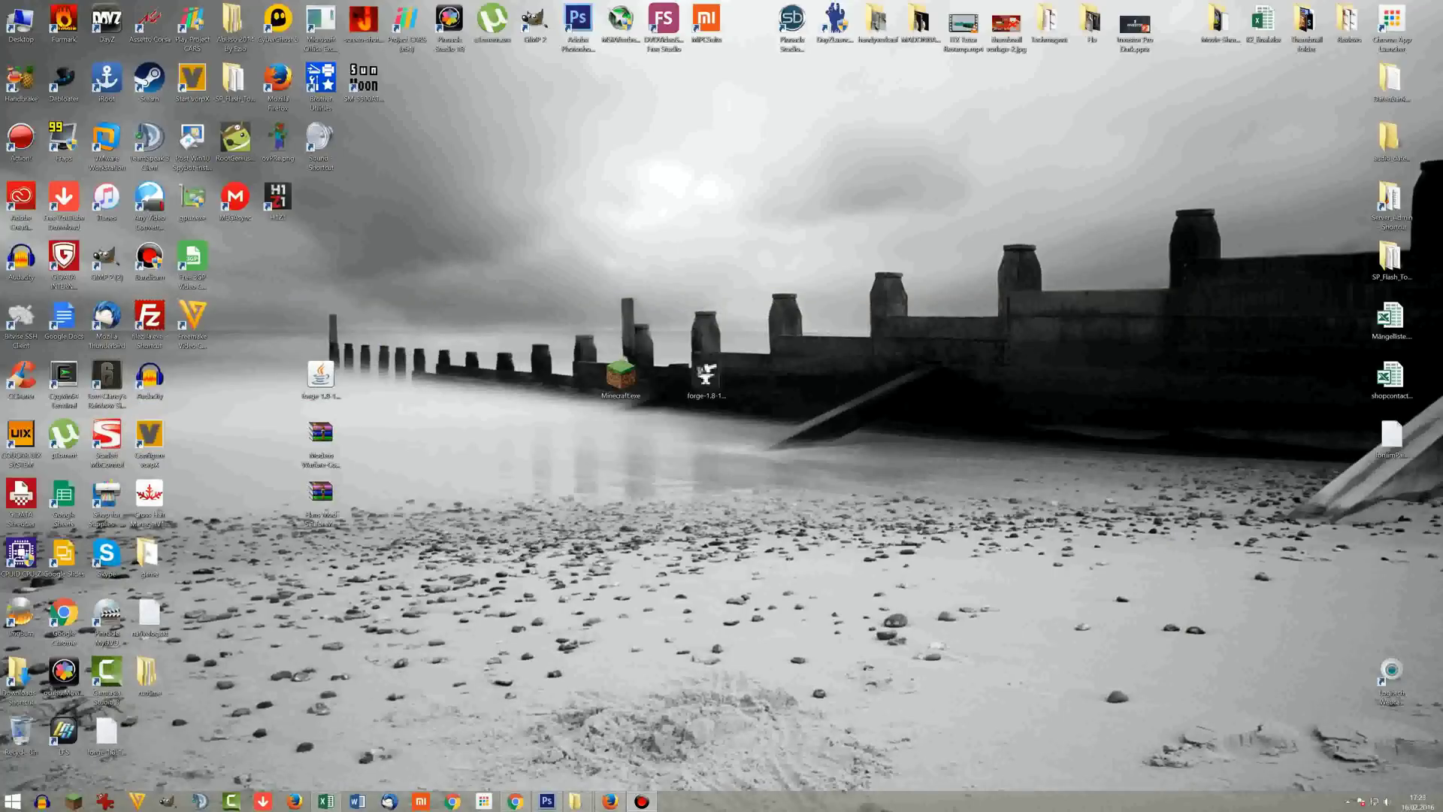
Move the Flans Mod archive to a free area of the desktop and extract its contents there
{"action": "left_click", "coordinate": [320, 492]}
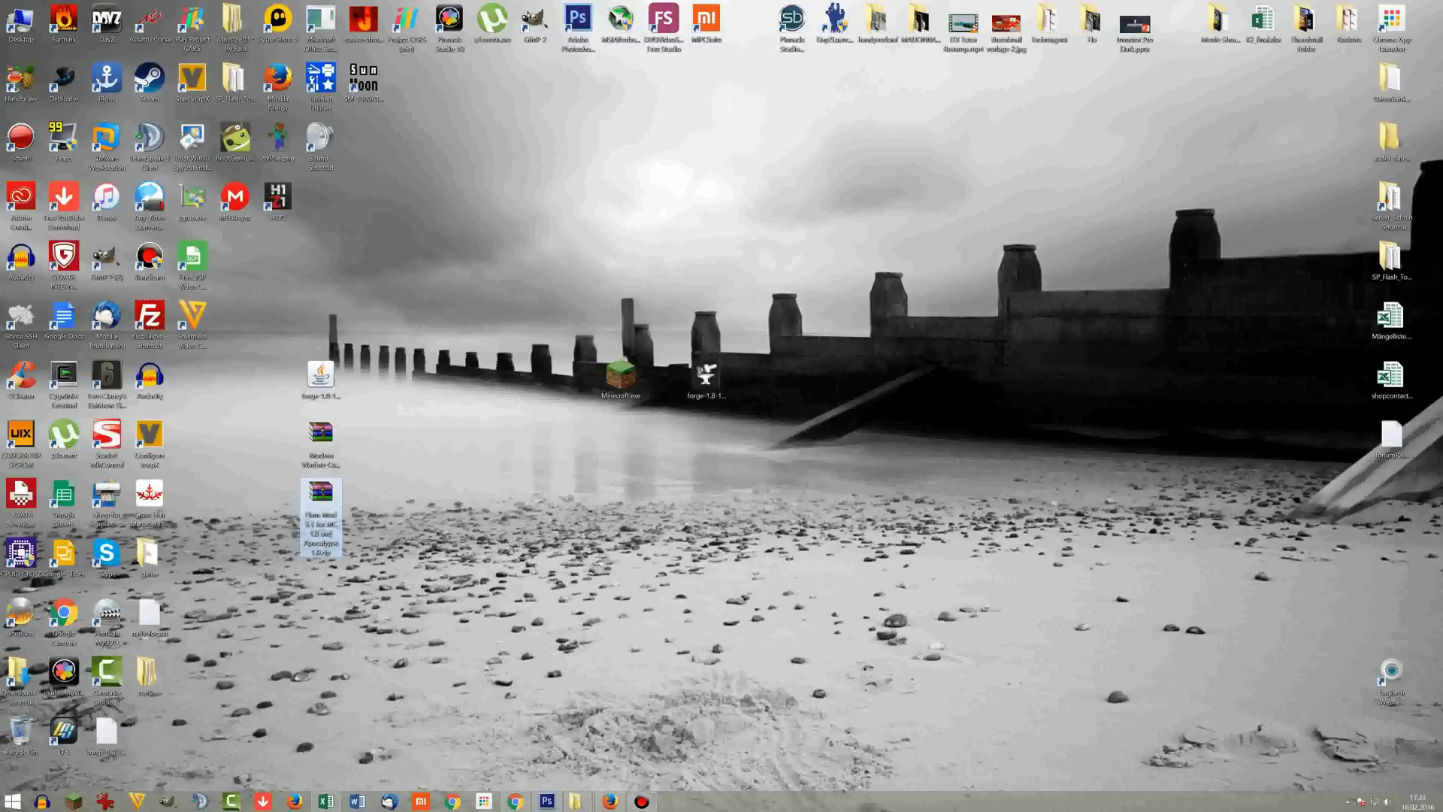
{"action": "left_click_drag", "start_coordinate": [321, 492], "coordinate": [492, 376]}
{"action": "left_click", "coordinate": [537, 451]}
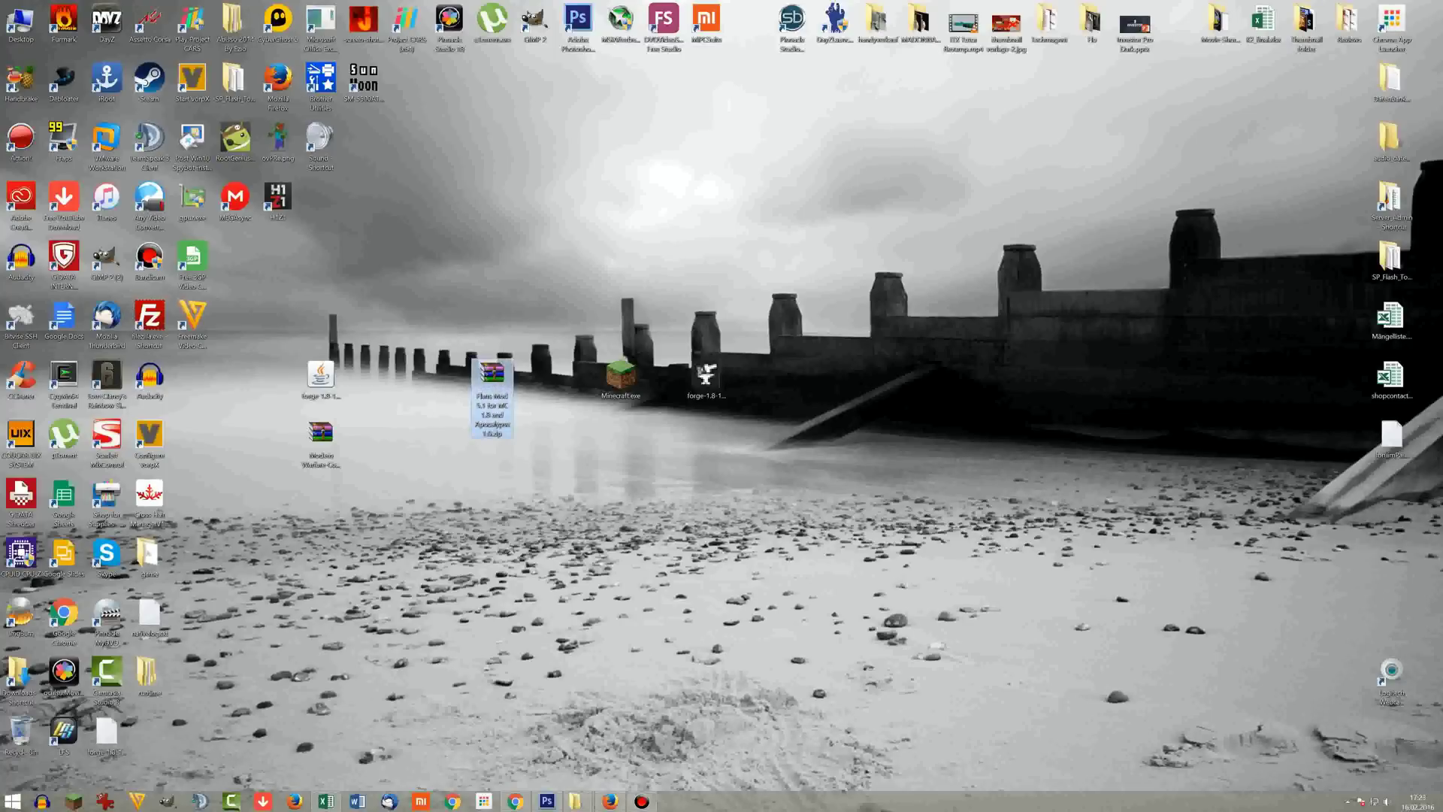
{"action": "right_click", "coordinate": [487, 371]}
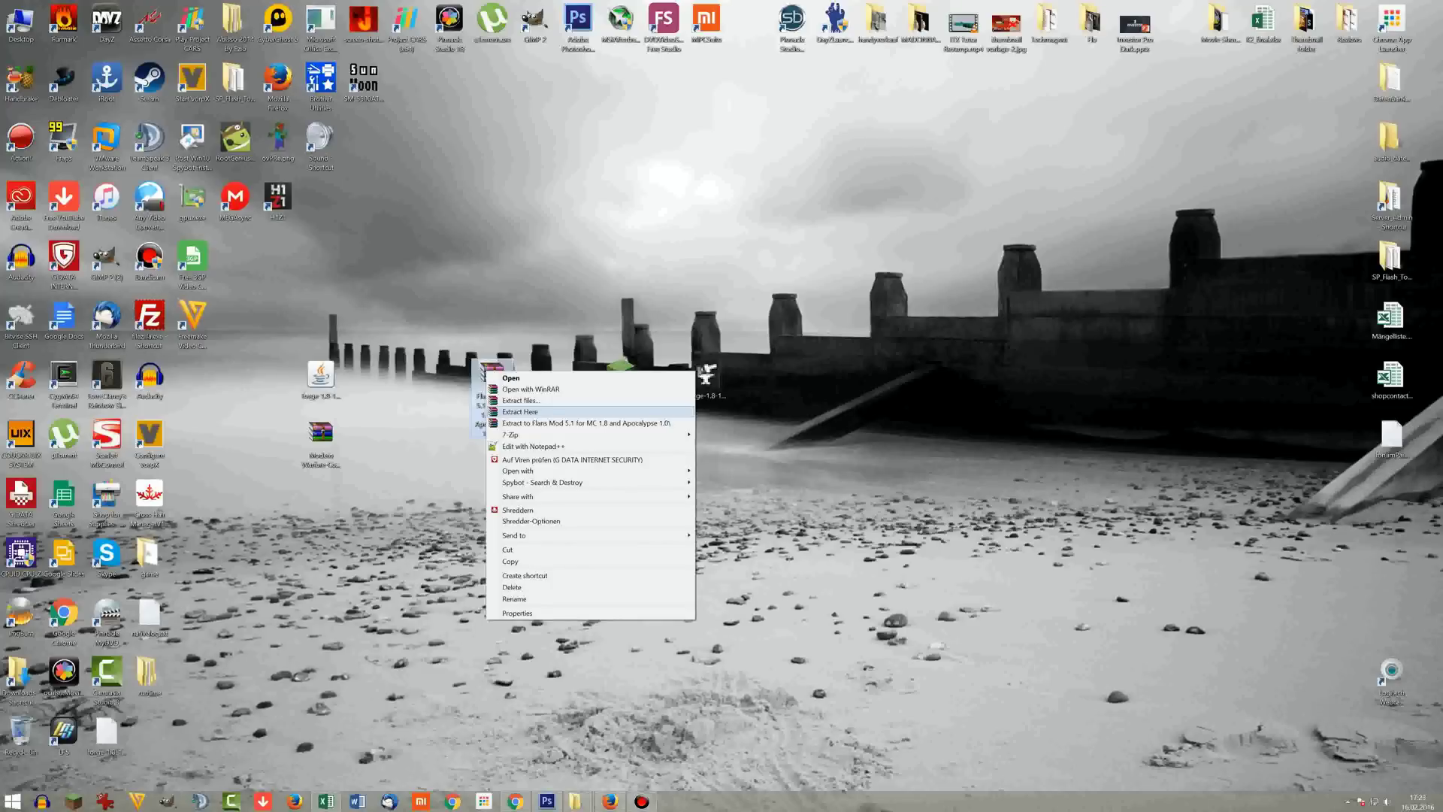
{"action": "left_click", "coordinate": [521, 411]}
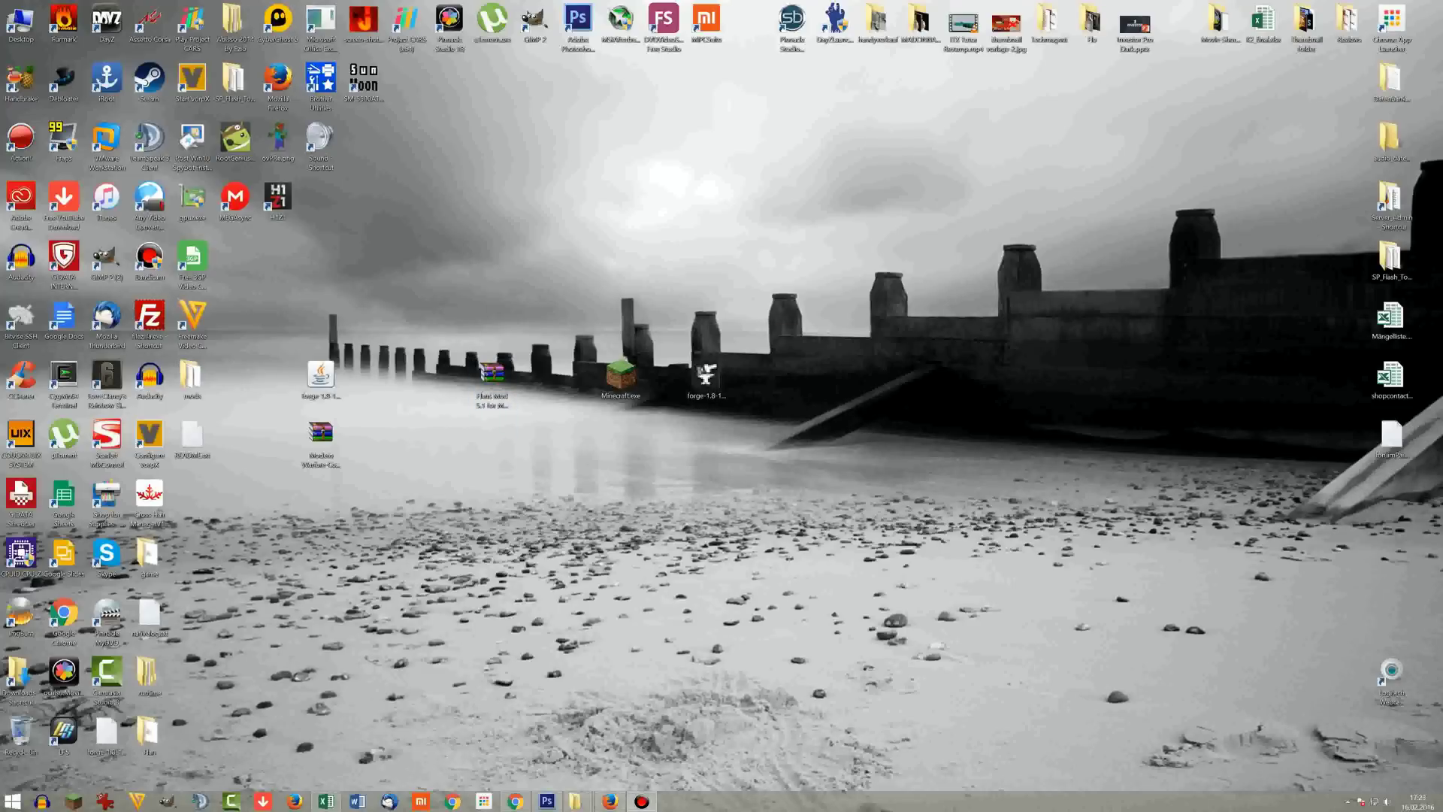
Arrange the extracted mods folder, README.txt and Flan folder beneath the Flans Mod archive on the desktop
{"action": "left_click_drag", "start_coordinate": [173, 385], "coordinate": [502, 448]}
{"action": "left_click_drag", "start_coordinate": [502, 515], "coordinate": [501, 514]}
{"action": "left_click_drag", "start_coordinate": [150, 733], "coordinate": [496, 560]}
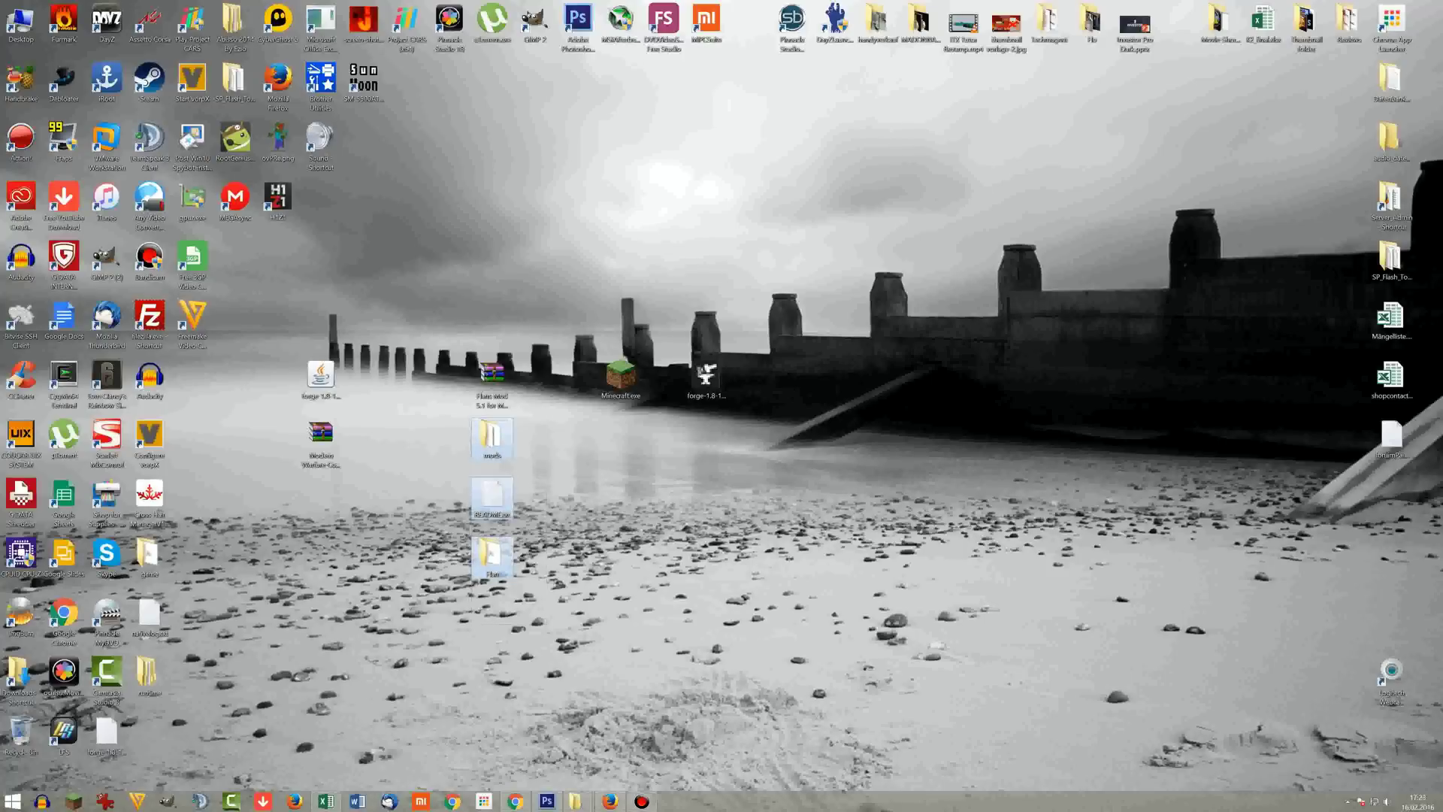
Open the extracted README.txt, read the Flan's Mod installation instructions, and close it
{"action": "left_click", "coordinate": [493, 497]}
{"action": "left_click_drag", "start_coordinate": [492, 496], "coordinate": [496, 502]}
{"action": "double_click", "coordinate": [492, 496]}
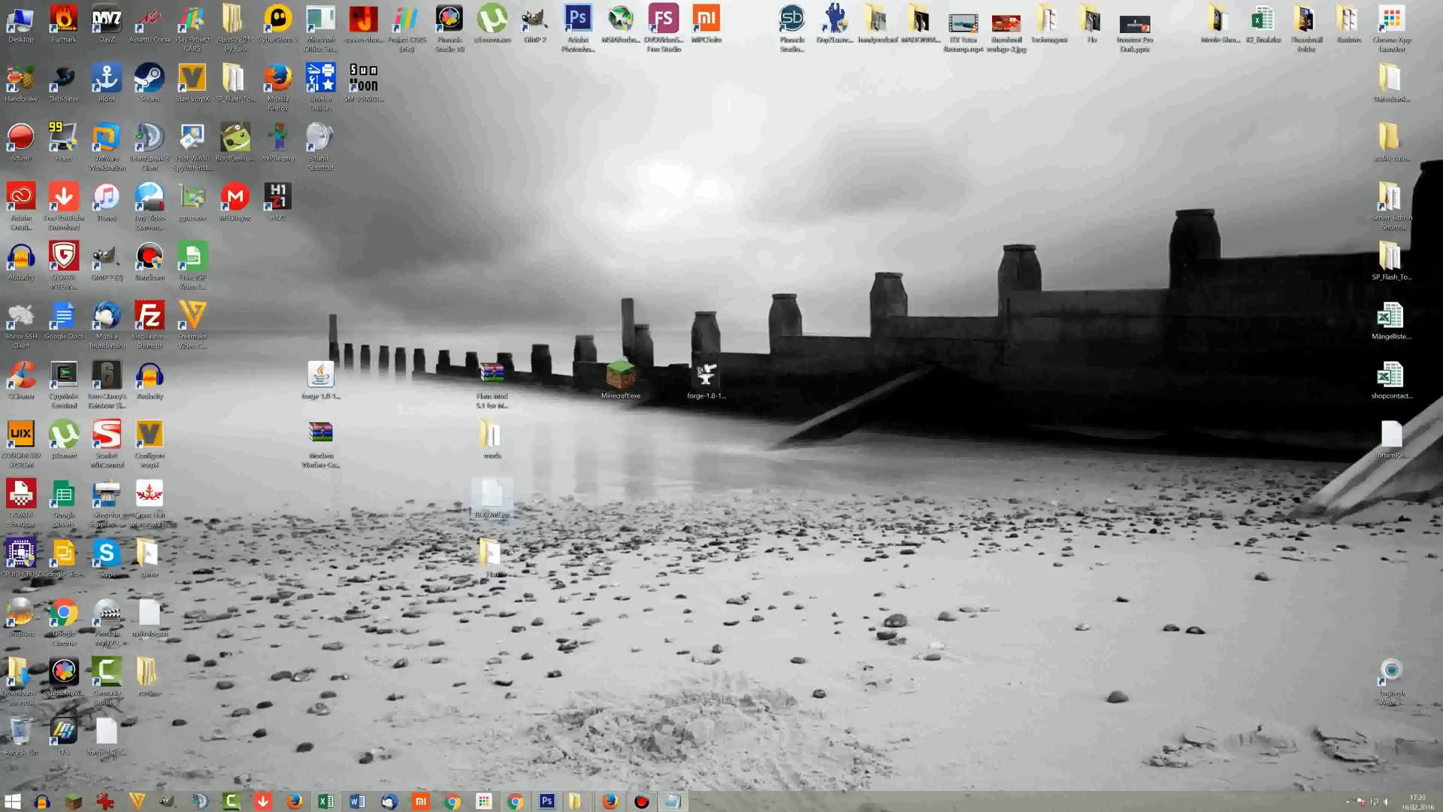
{"action": "left_click_drag", "start_coordinate": [0, 34], "coordinate": [1, 35]}
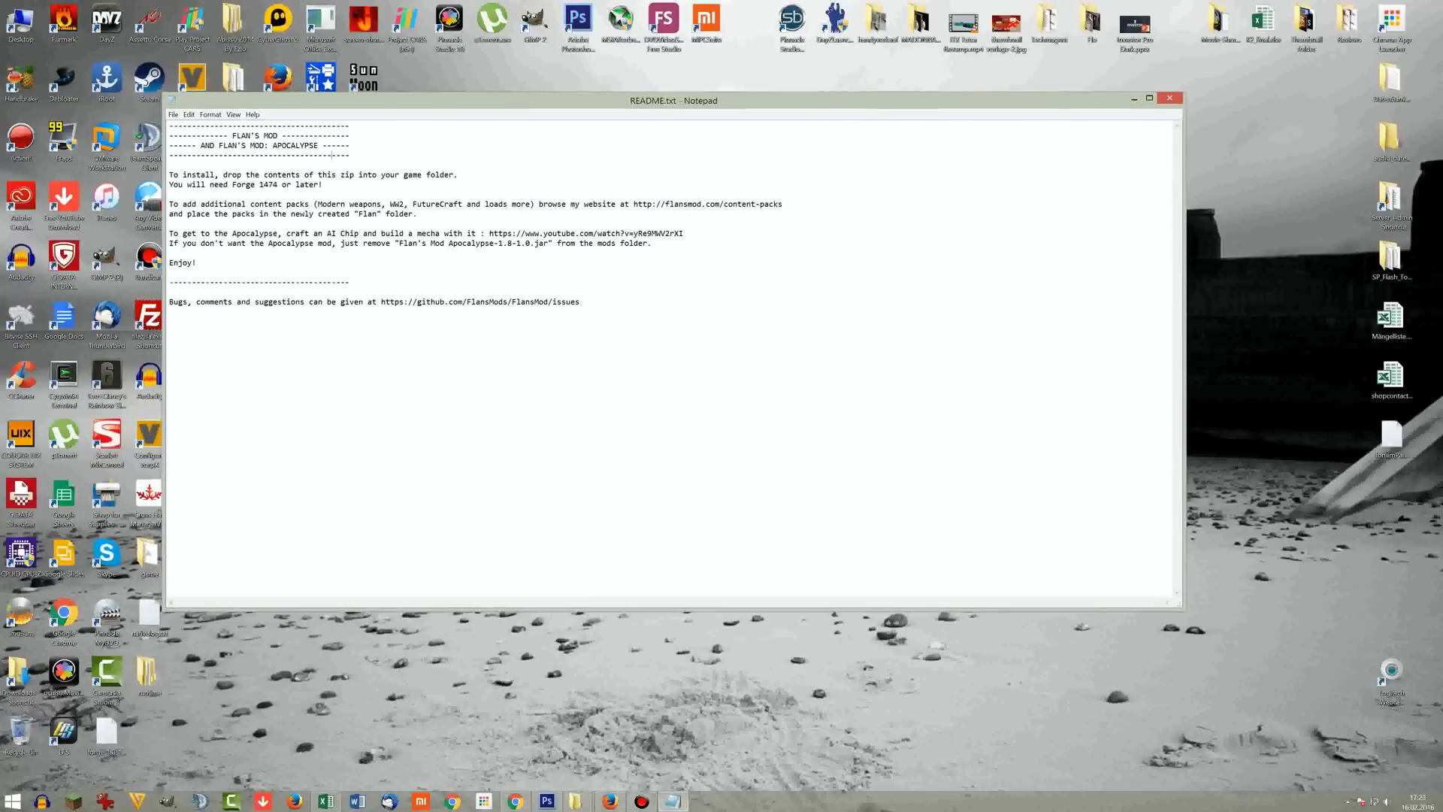
{"action": "left_click_drag", "start_coordinate": [331, 154], "coordinate": [170, 292]}
{"action": "left_click", "coordinate": [170, 292]}
{"action": "left_click", "coordinate": [1170, 98]}
Copy the extracted mods and Flan folders from the desktop
{"action": "left_click", "coordinate": [492, 438]}
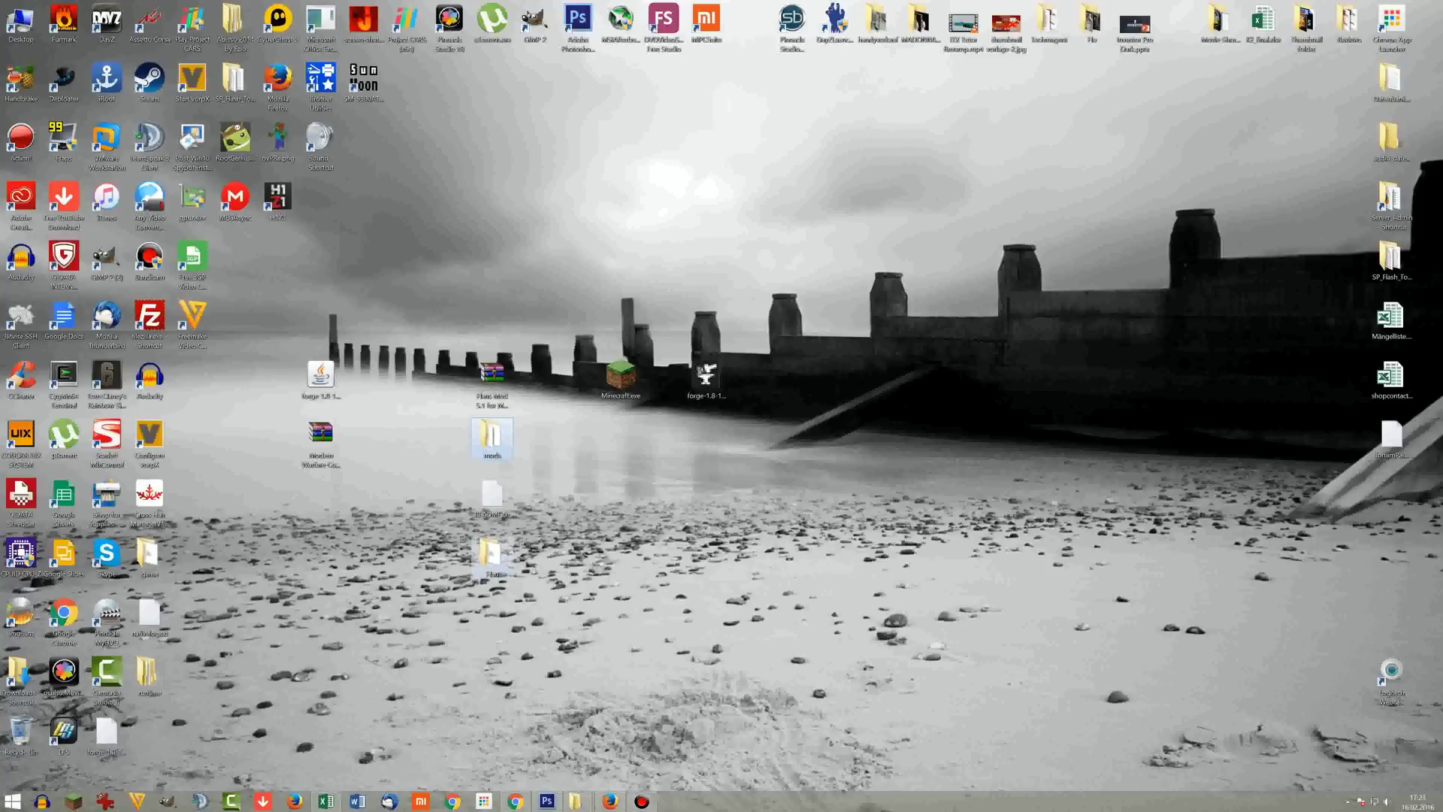
{"action": "left_click", "coordinate": [492, 556], "text": "ctrl"}
{"action": "right_click", "coordinate": [502, 557]}
{"action": "left_click", "coordinate": [526, 483]}
Restore the .minecraft folder window, move it clear of the extracted files, and paste the copied mods and Flan folders into it
{"action": "mouse_move", "coordinate": [575, 801]}
{"action": "left_click", "coordinate": [699, 741]}
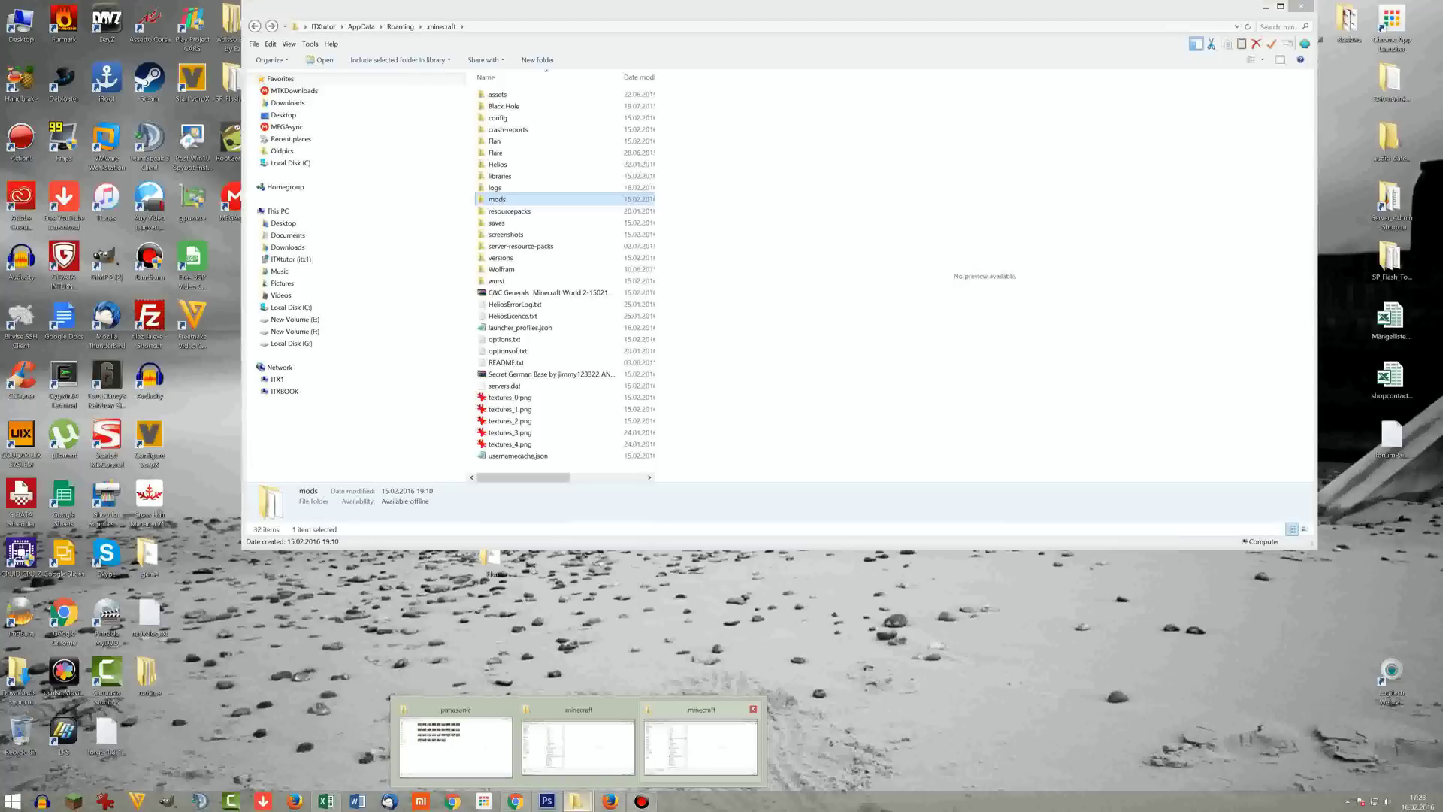
{"action": "left_click_drag", "start_coordinate": [601, 11], "coordinate": [946, 122]}
{"action": "left_click", "coordinate": [1170, 257]}
{"action": "right_click", "coordinate": [1169, 257]}
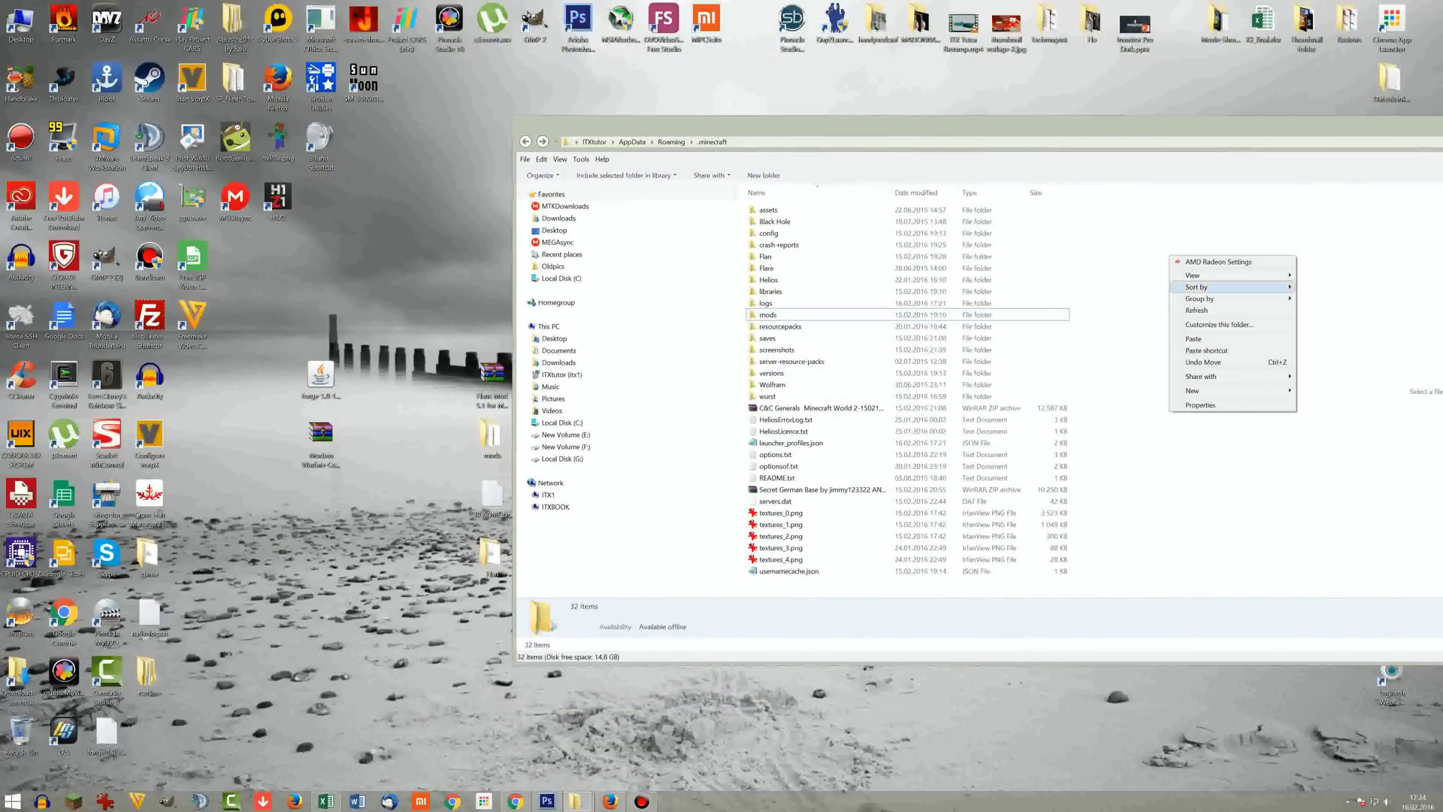
{"action": "left_click", "coordinate": [1193, 338]}
{"action": "left_click", "coordinate": [676, 364]}
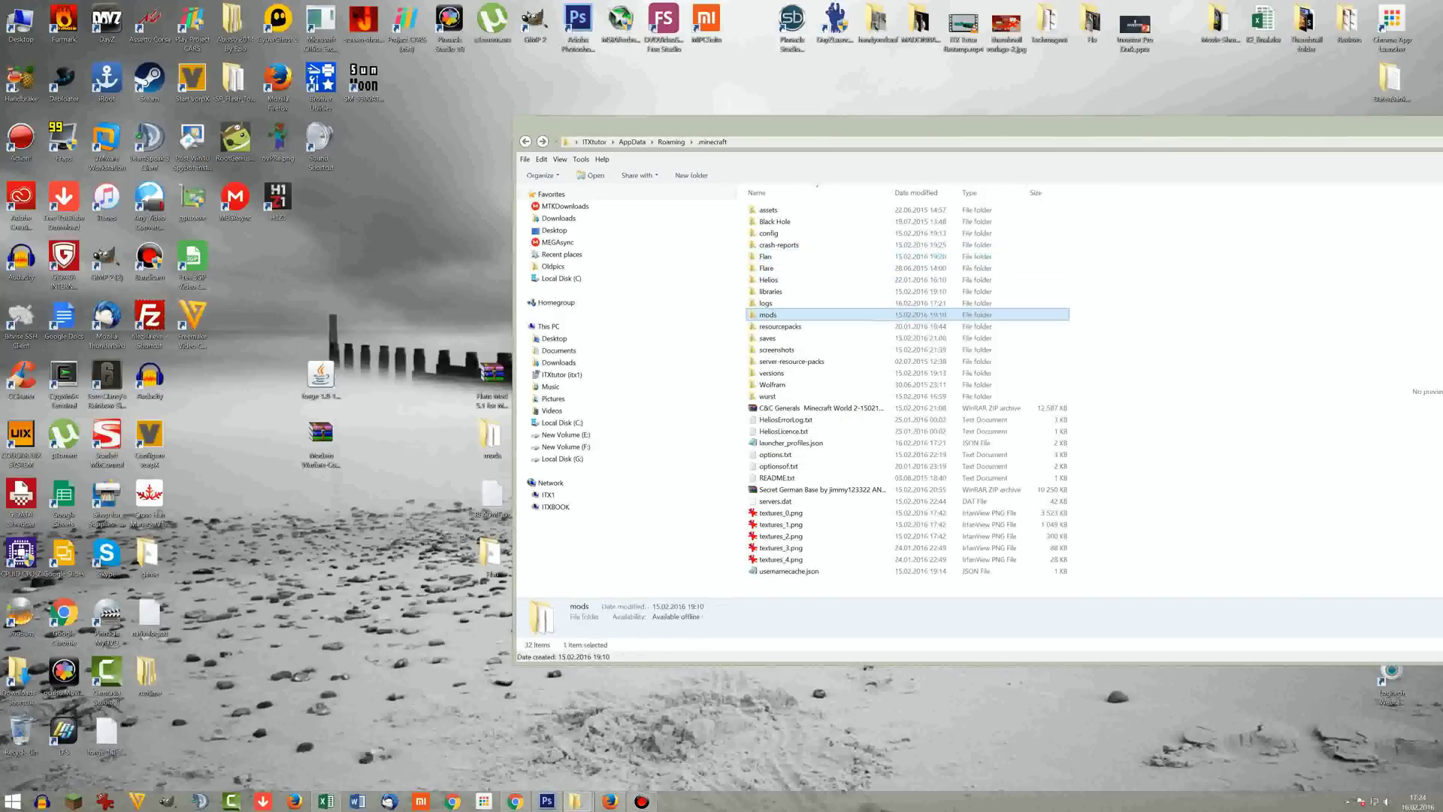
Open the mods folder in .minecraft, check the Flan's Mod jar files, and return to .minecraft
{"action": "double_click", "coordinate": [778, 314]}
{"action": "left_click", "coordinate": [791, 222]}
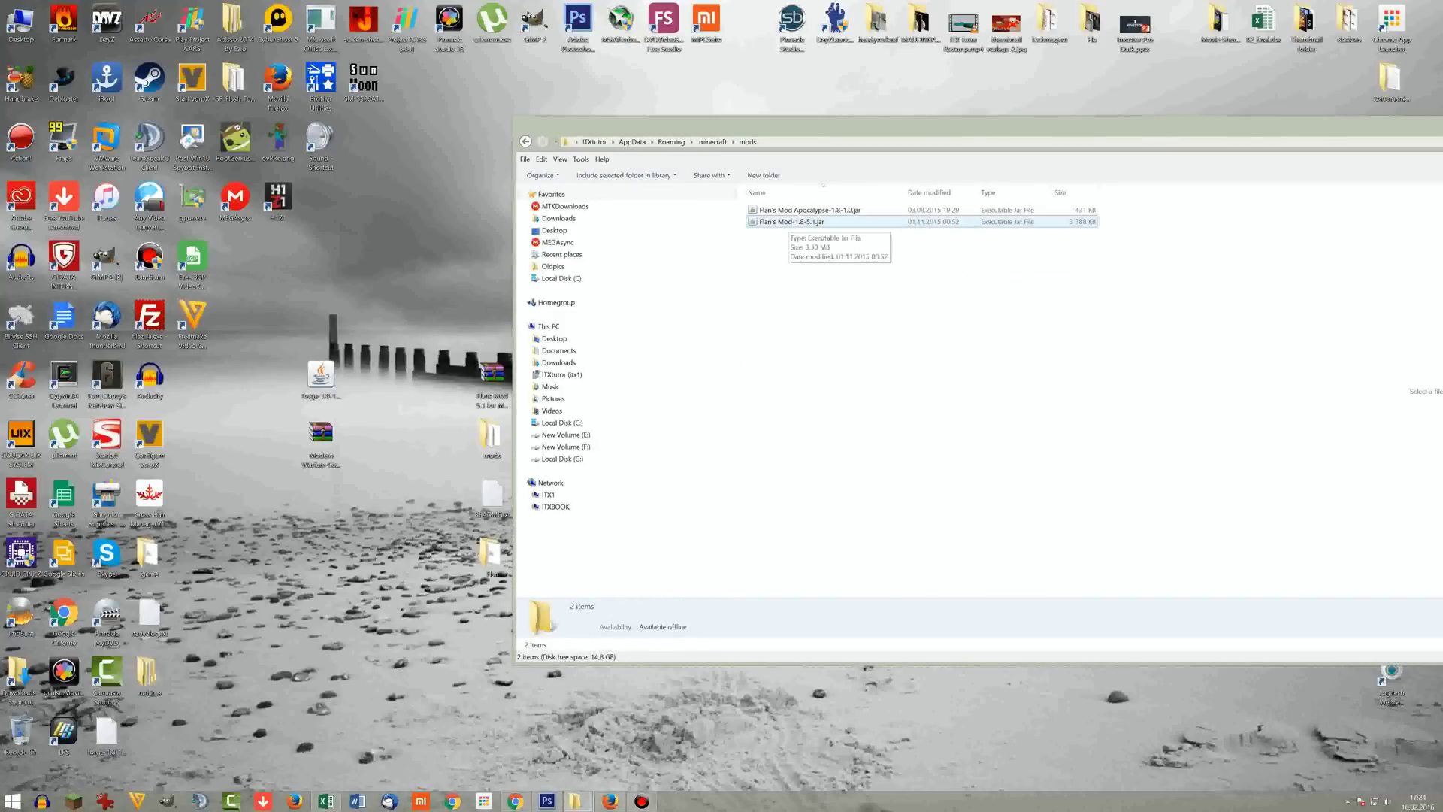
{"action": "left_click", "coordinate": [849, 300]}
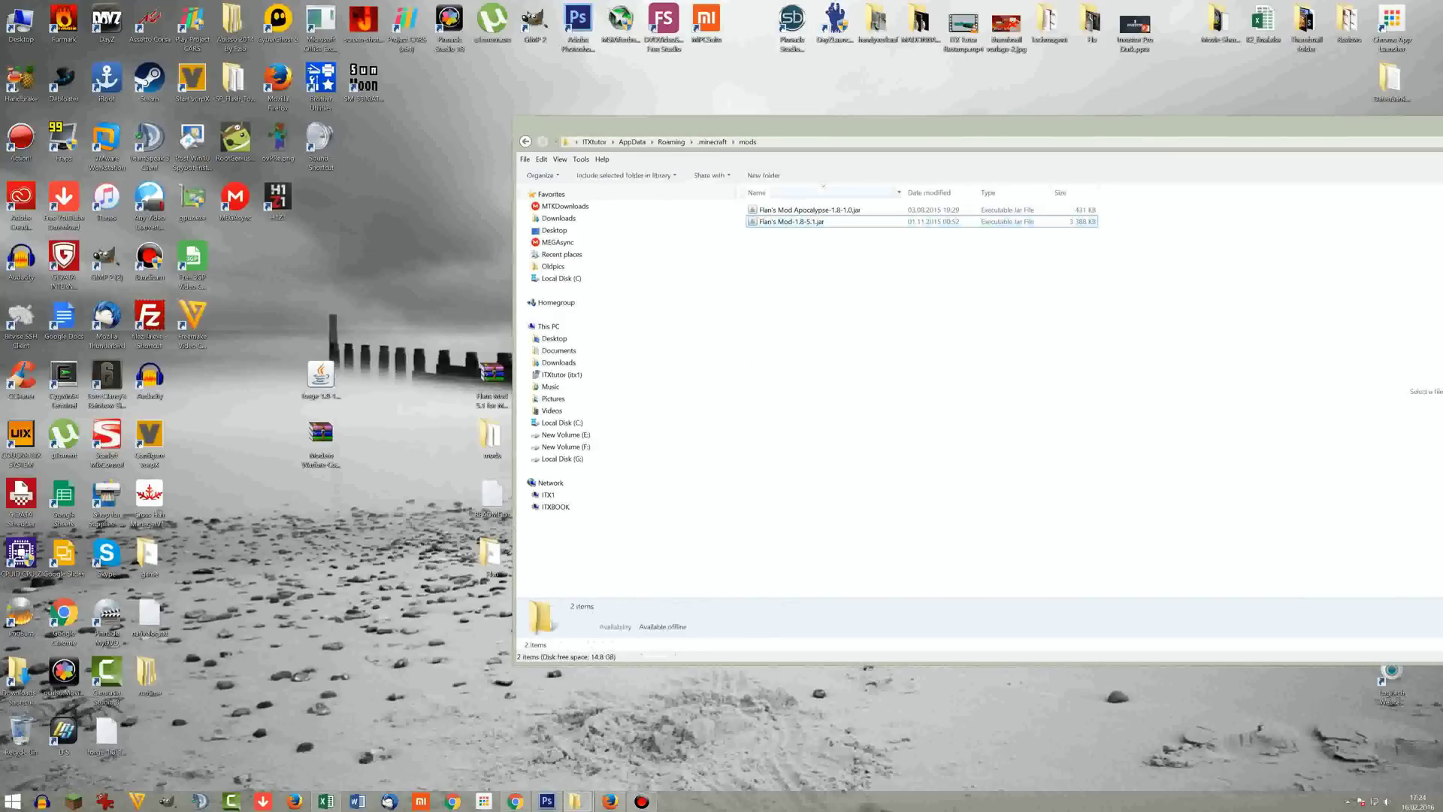
{"action": "left_click_drag", "start_coordinate": [850, 127], "coordinate": [777, 115]}
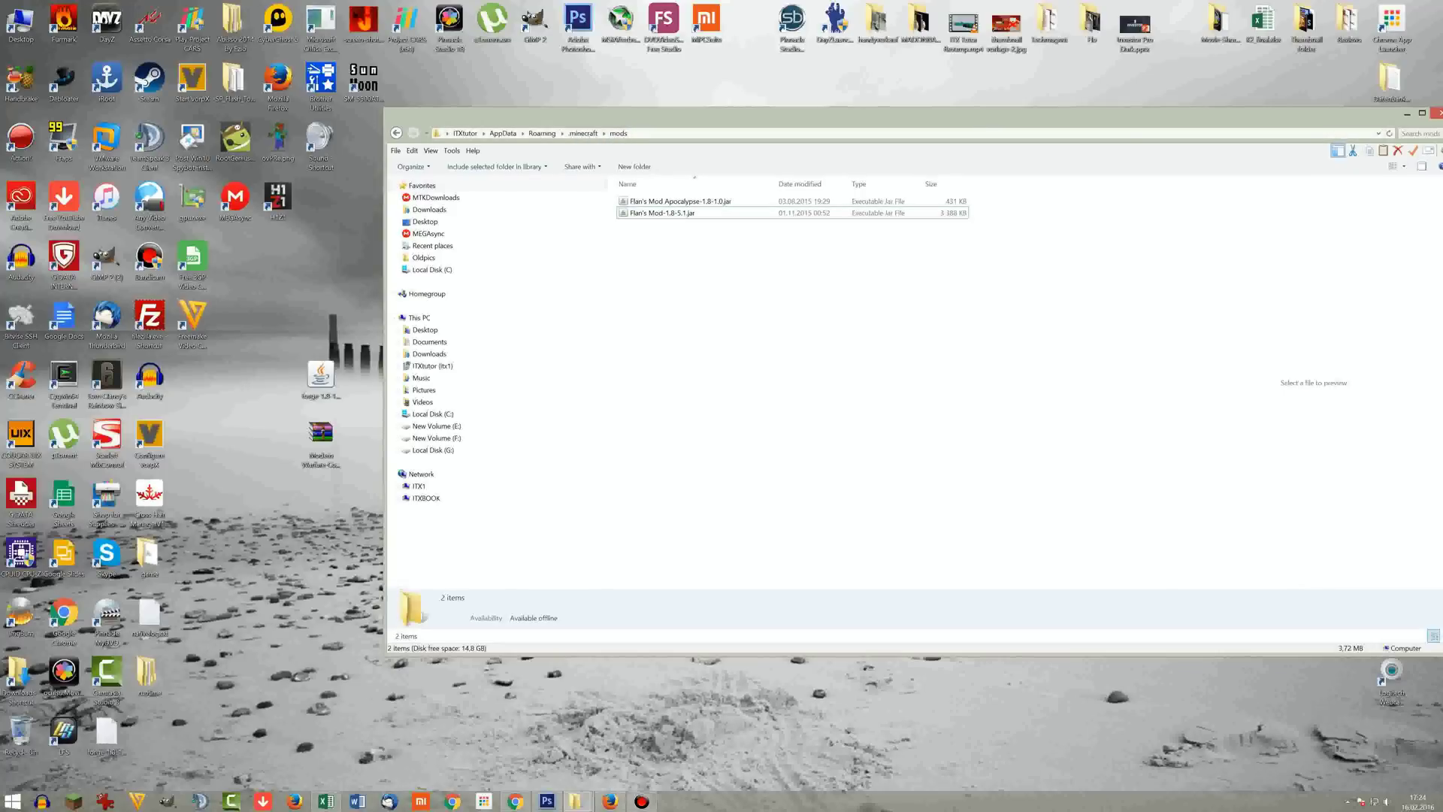
{"action": "left_click", "coordinate": [583, 133]}
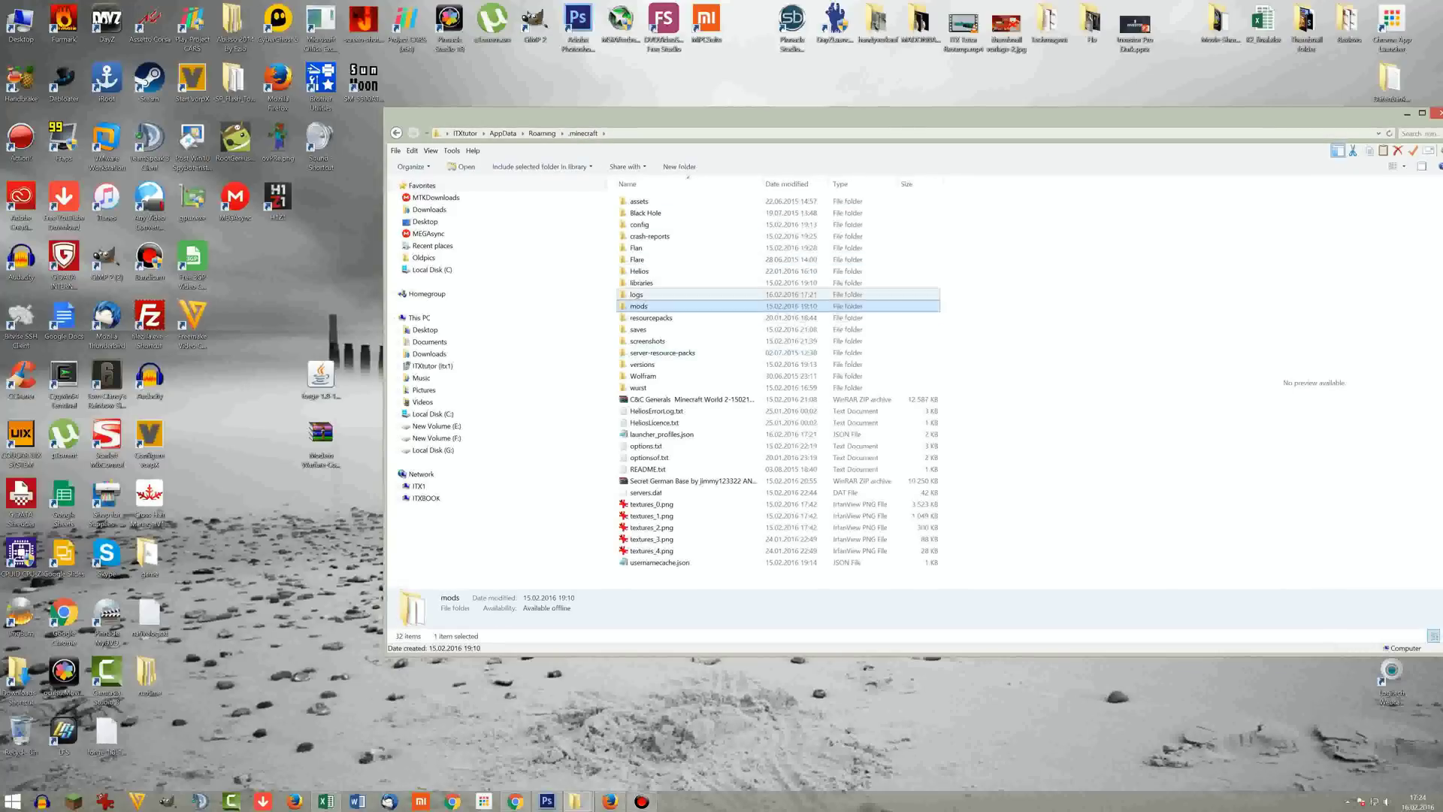
Open the Flan folder inside .minecraft, select all its content pack files, and move the window clear of the desktop archives
{"action": "left_click_drag", "start_coordinate": [797, 118], "coordinate": [625, 126]}
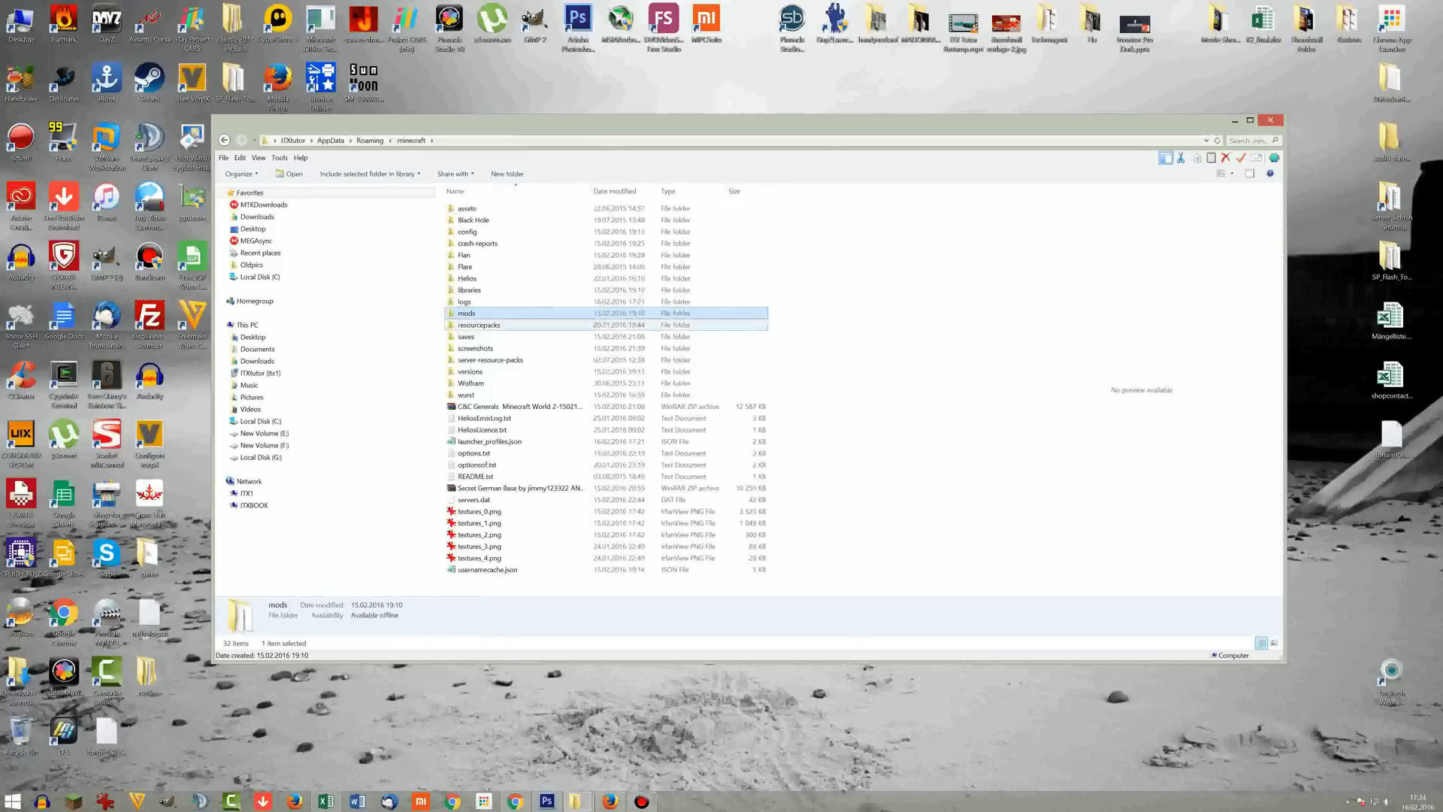
{"action": "left_click", "coordinate": [485, 267]}
{"action": "double_click", "coordinate": [465, 256]}
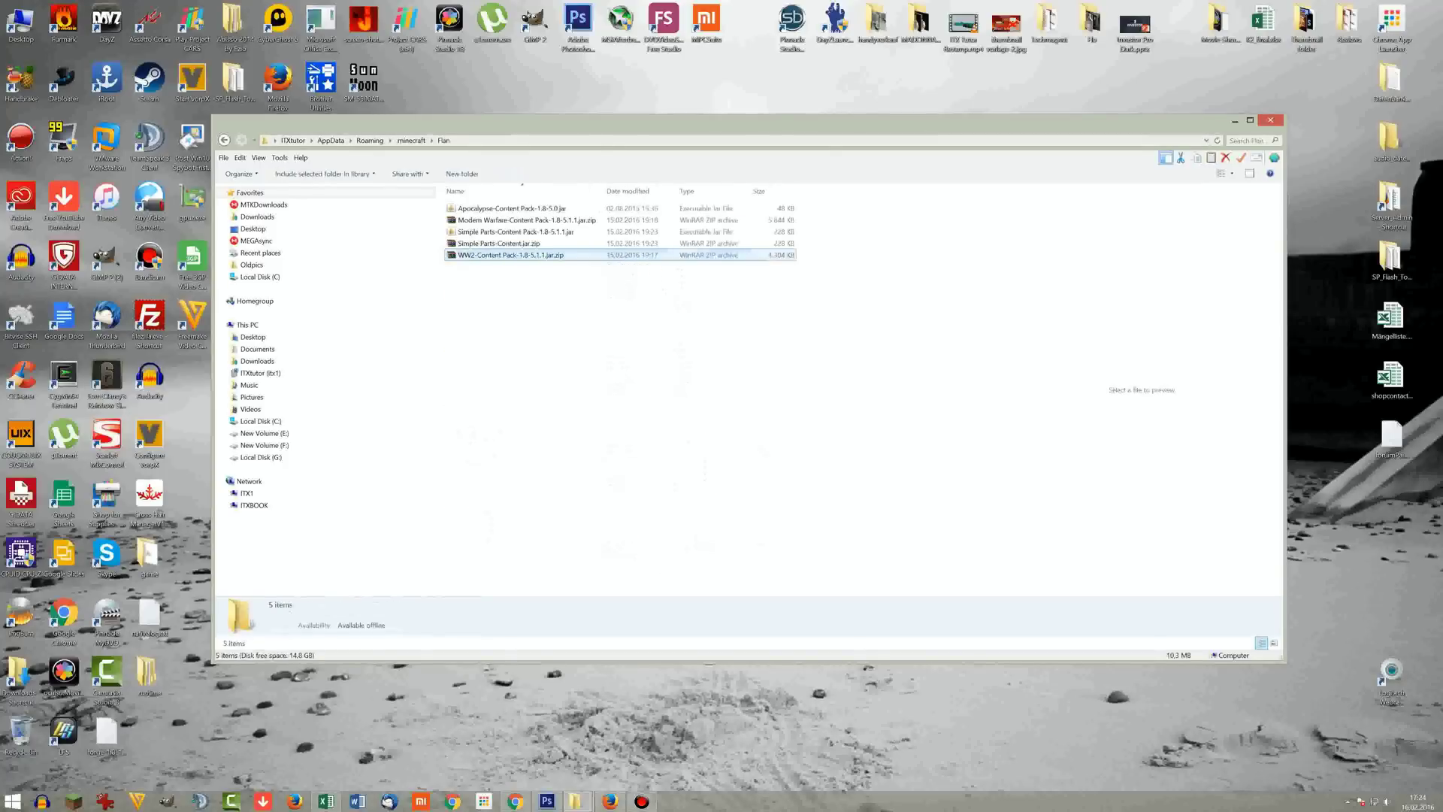
{"action": "left_click_drag", "start_coordinate": [597, 318], "coordinate": [451, 202]}
{"action": "left_click_drag", "start_coordinate": [571, 122], "coordinate": [900, 133]}
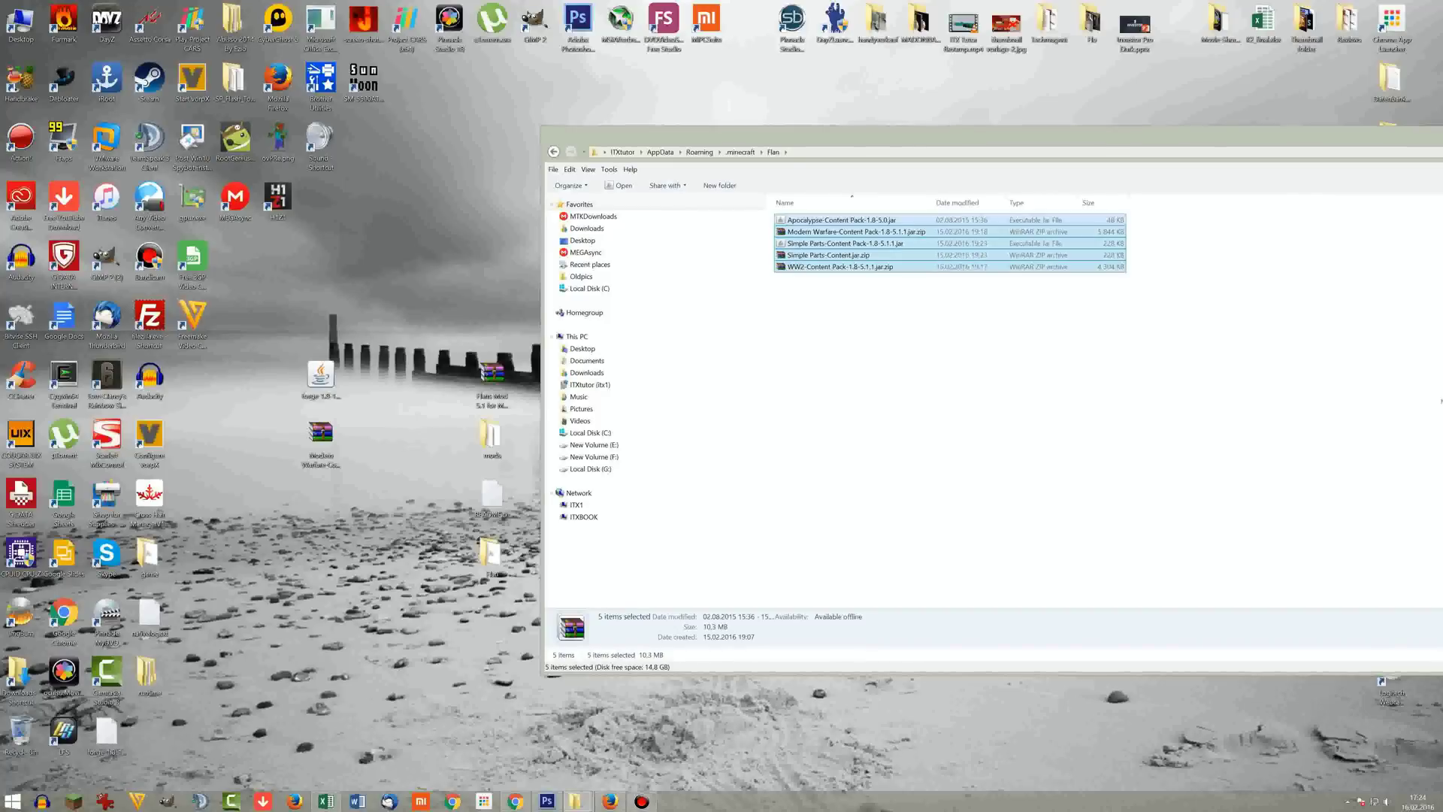
Switch to Firefox and open the Content Packs page on the Flan's Mod website
{"action": "left_click", "coordinate": [609, 801]}
{"action": "left_click", "coordinate": [64, 9]}
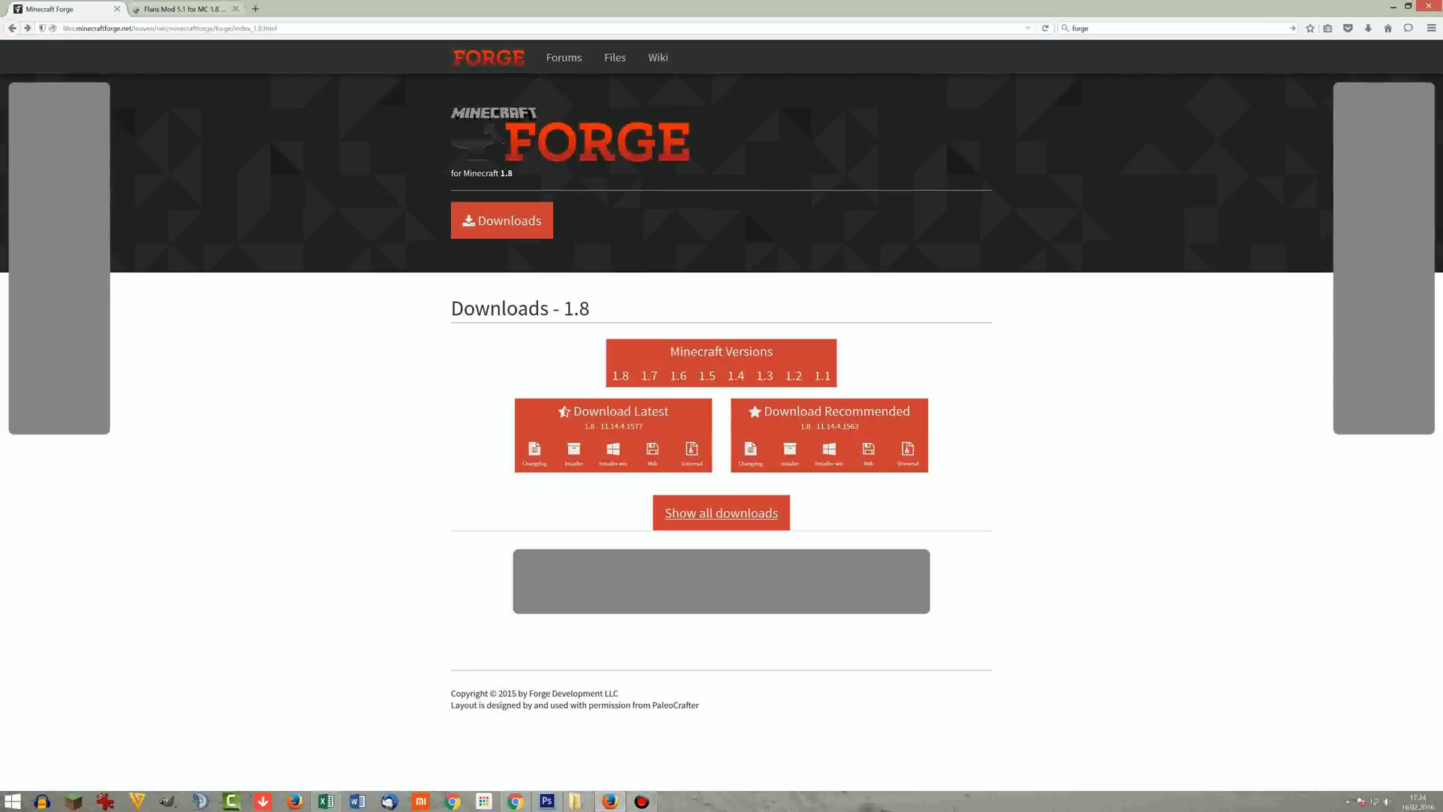
{"action": "left_click", "coordinate": [185, 9]}
{"action": "left_click", "coordinate": [12, 27]}
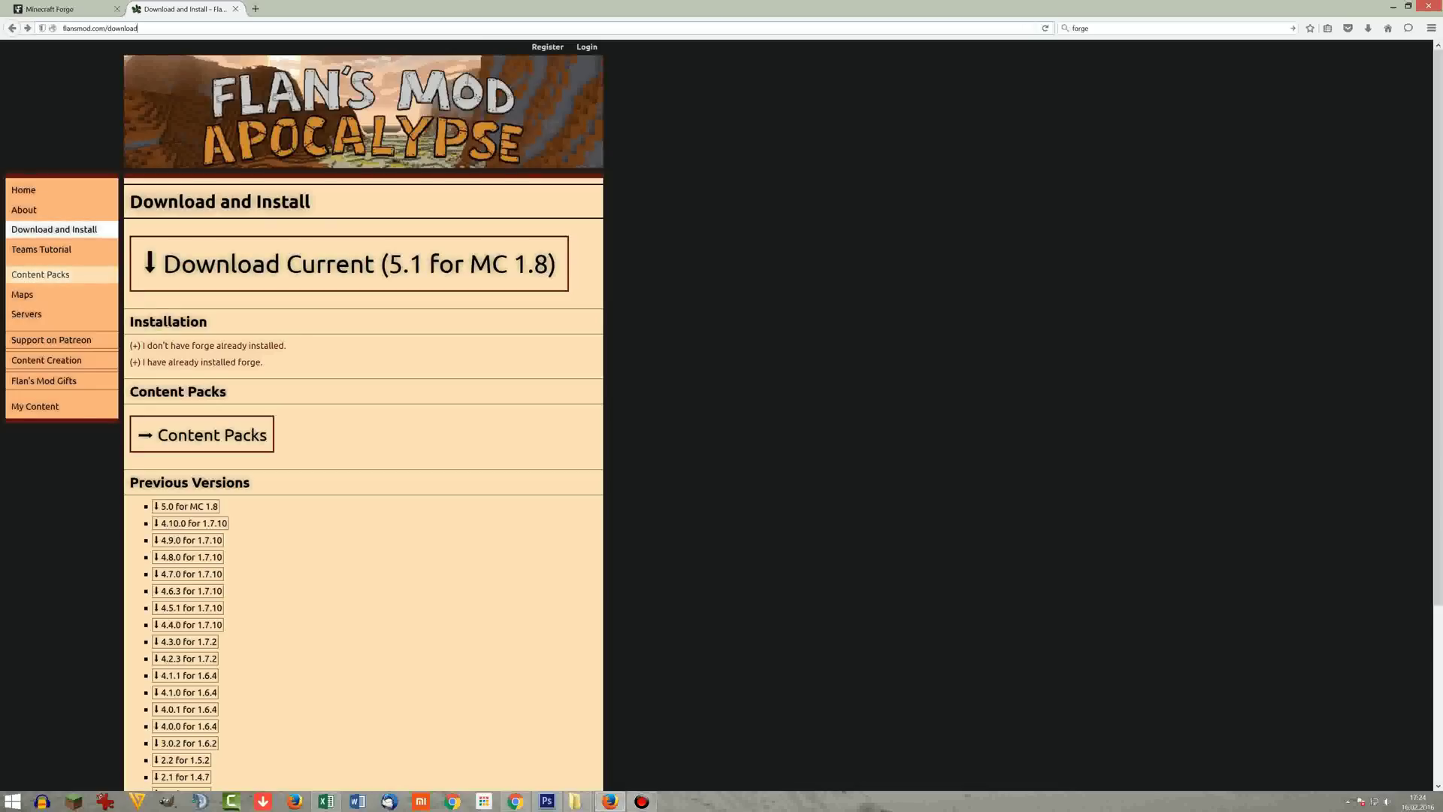
{"action": "left_click", "coordinate": [45, 275]}
Browse the list of available Flan's Mod content packs down to the end of the page, and minimize the browser
{"action": "scroll", "coordinate": [301, 330], "scroll_direction": "down", "scroll_amount": 1}
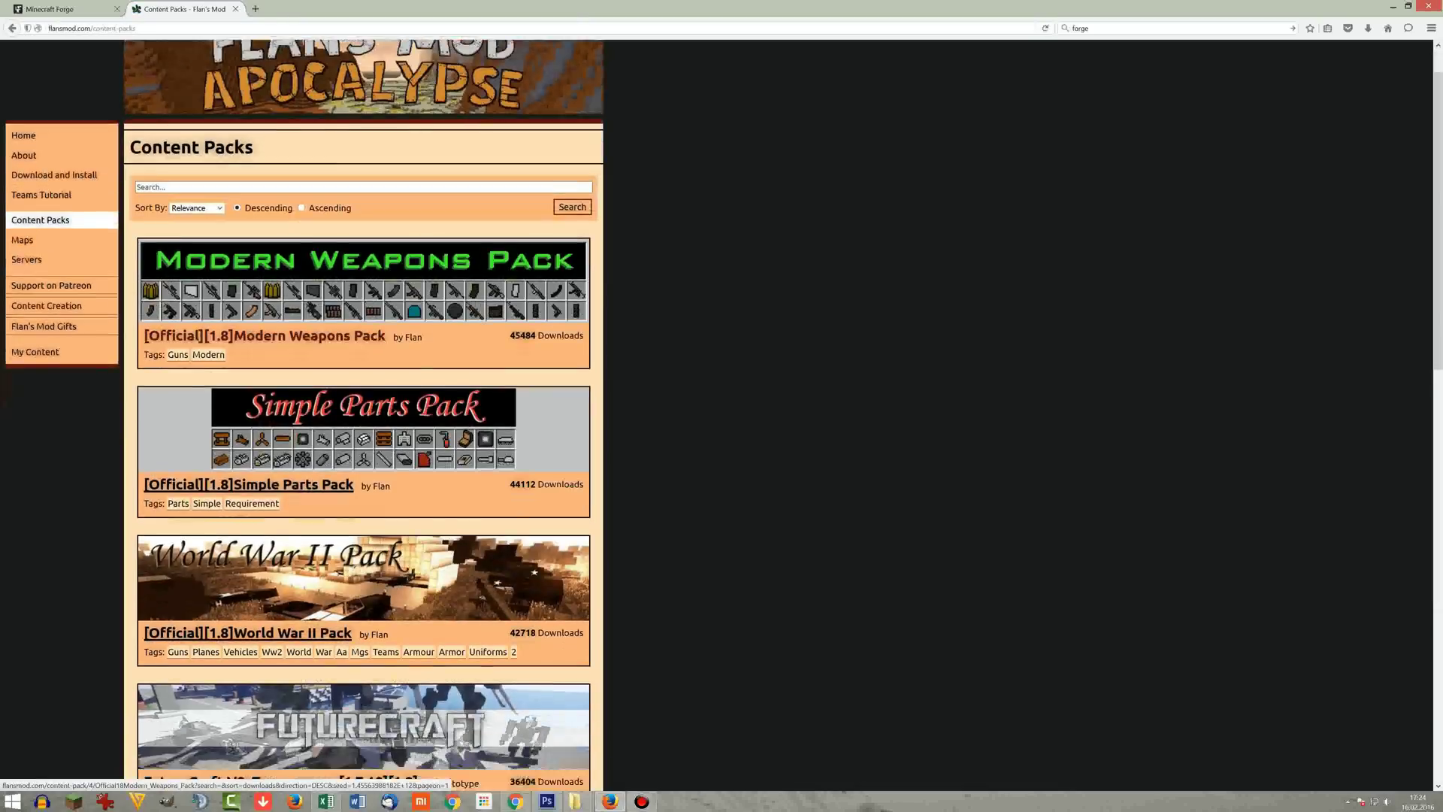
{"action": "scroll", "coordinate": [263, 335], "scroll_direction": "down", "scroll_amount": 2}
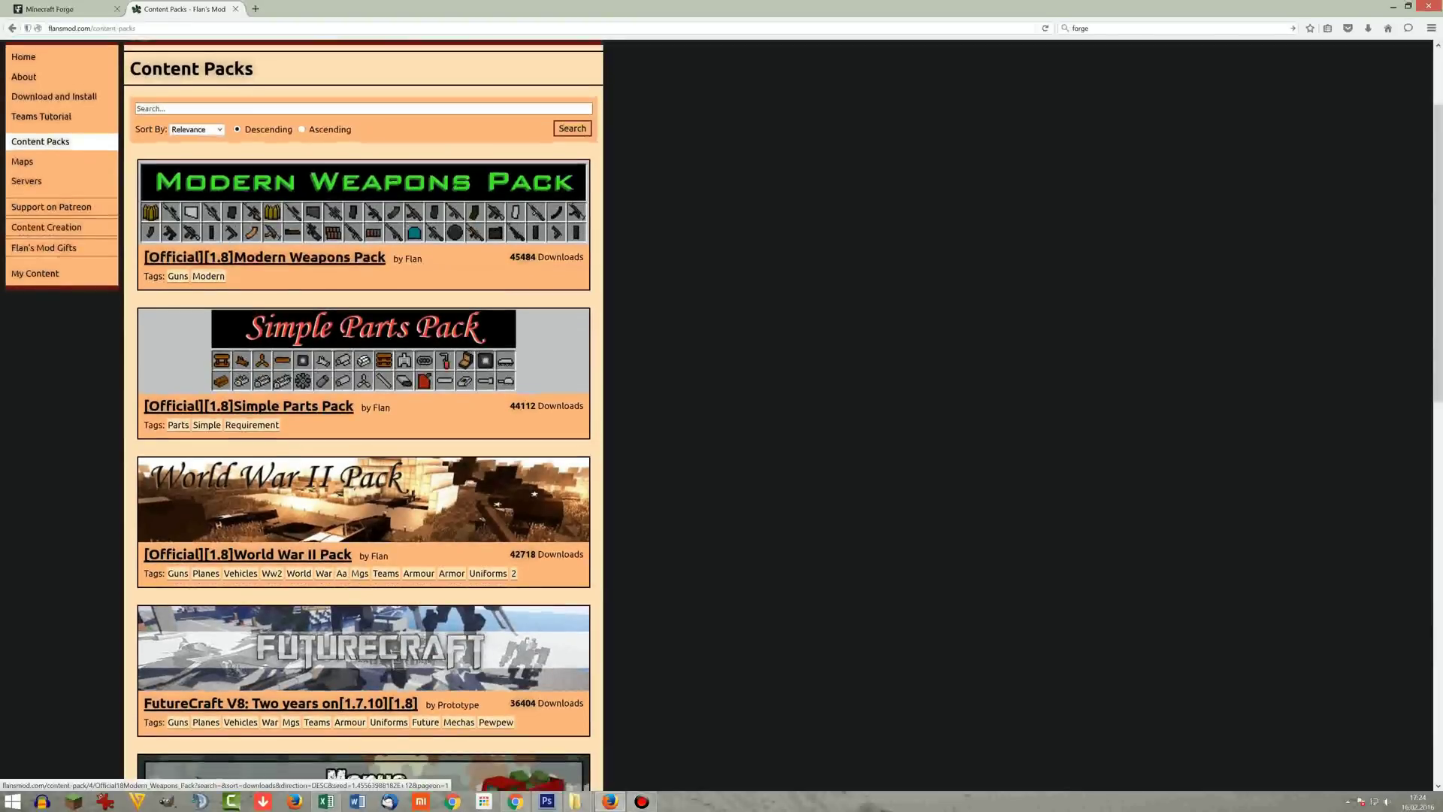
{"action": "scroll", "coordinate": [263, 256], "scroll_direction": "down", "scroll_amount": 1}
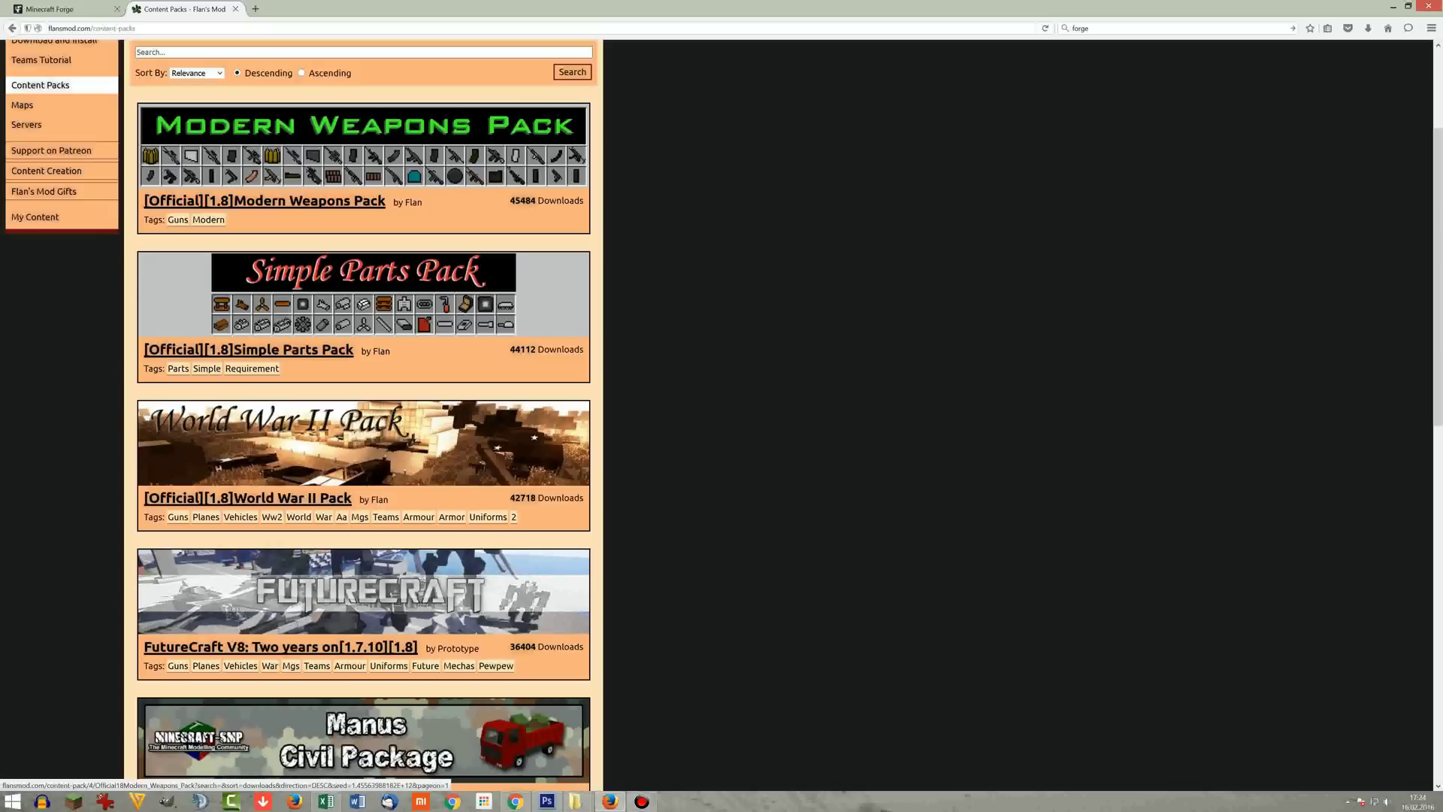
{"action": "scroll", "coordinate": [363, 414], "scroll_direction": "down", "scroll_amount": 3}
{"action": "scroll", "coordinate": [363, 414], "scroll_direction": "down", "scroll_amount": 3}
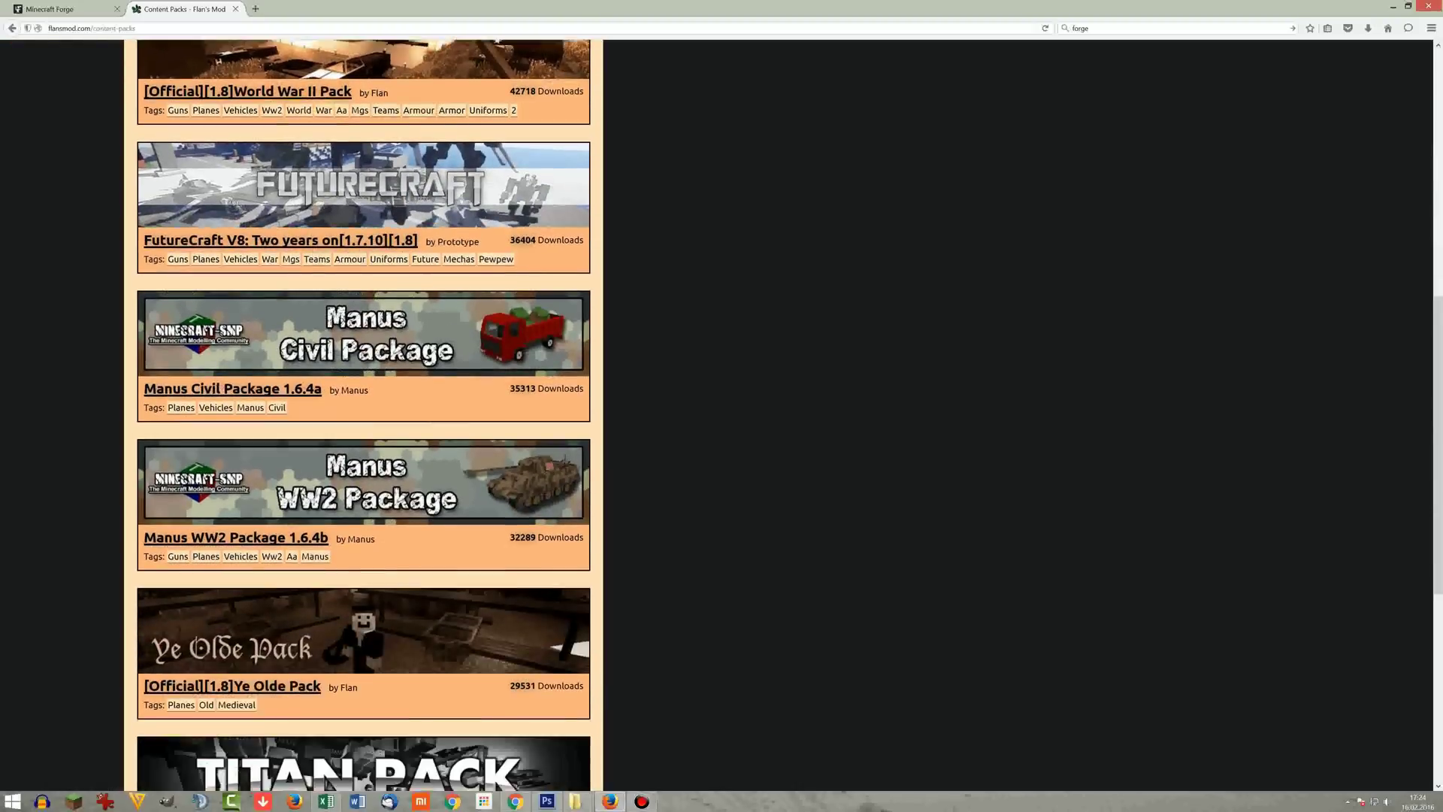
{"action": "scroll", "coordinate": [363, 413], "scroll_direction": "down", "scroll_amount": 2}
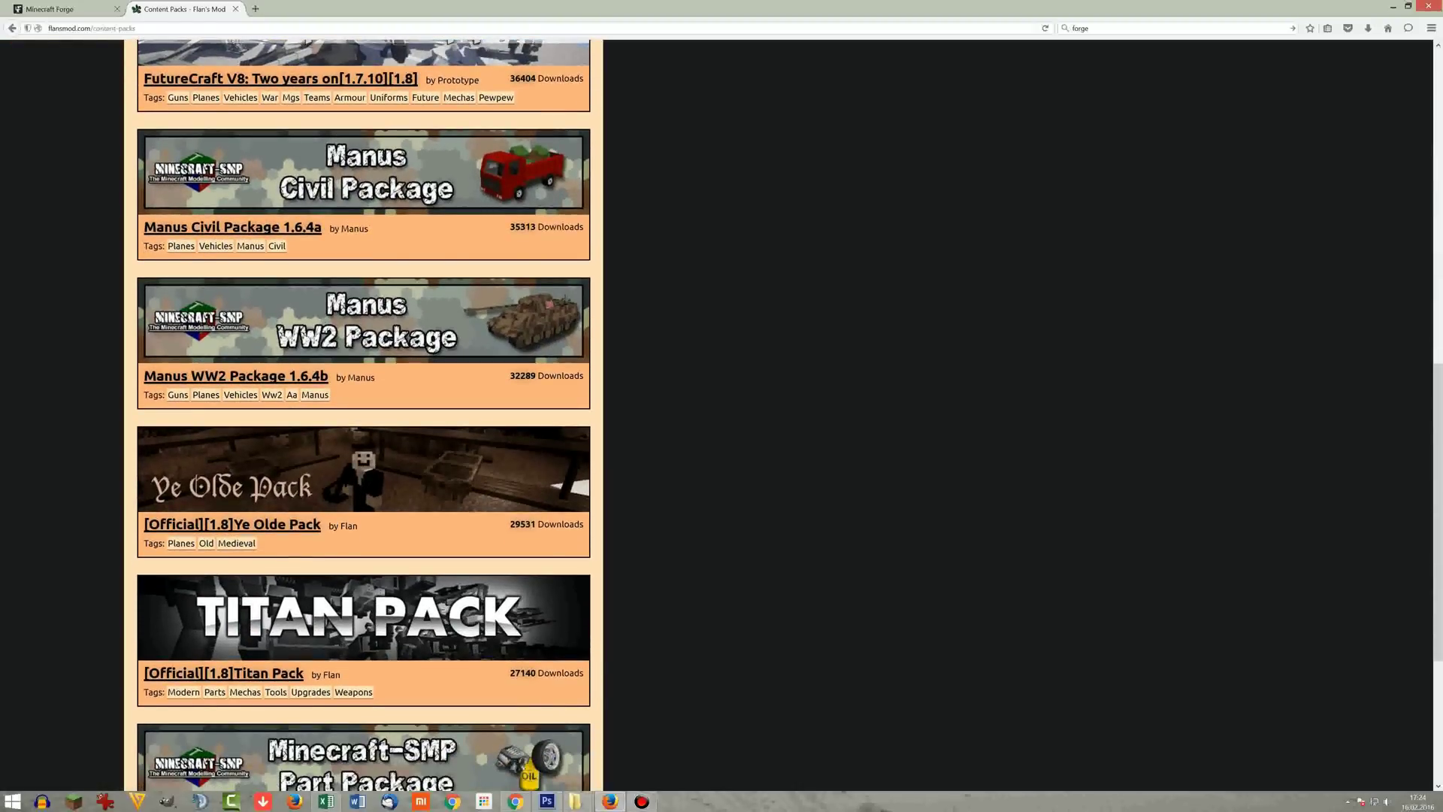
{"action": "scroll", "coordinate": [363, 413], "scroll_direction": "down", "scroll_amount": 4}
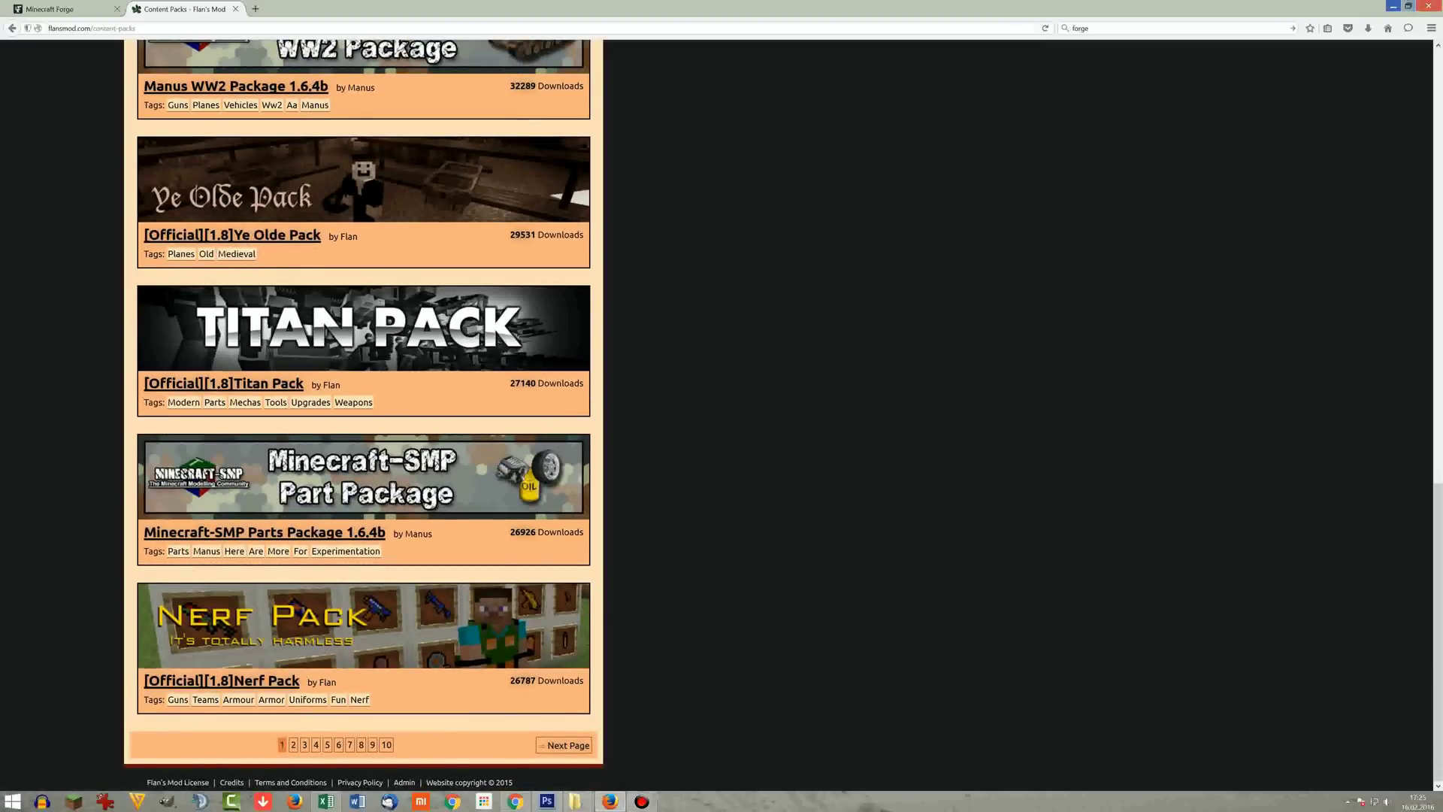
{"action": "left_click", "coordinate": [1393, 5]}
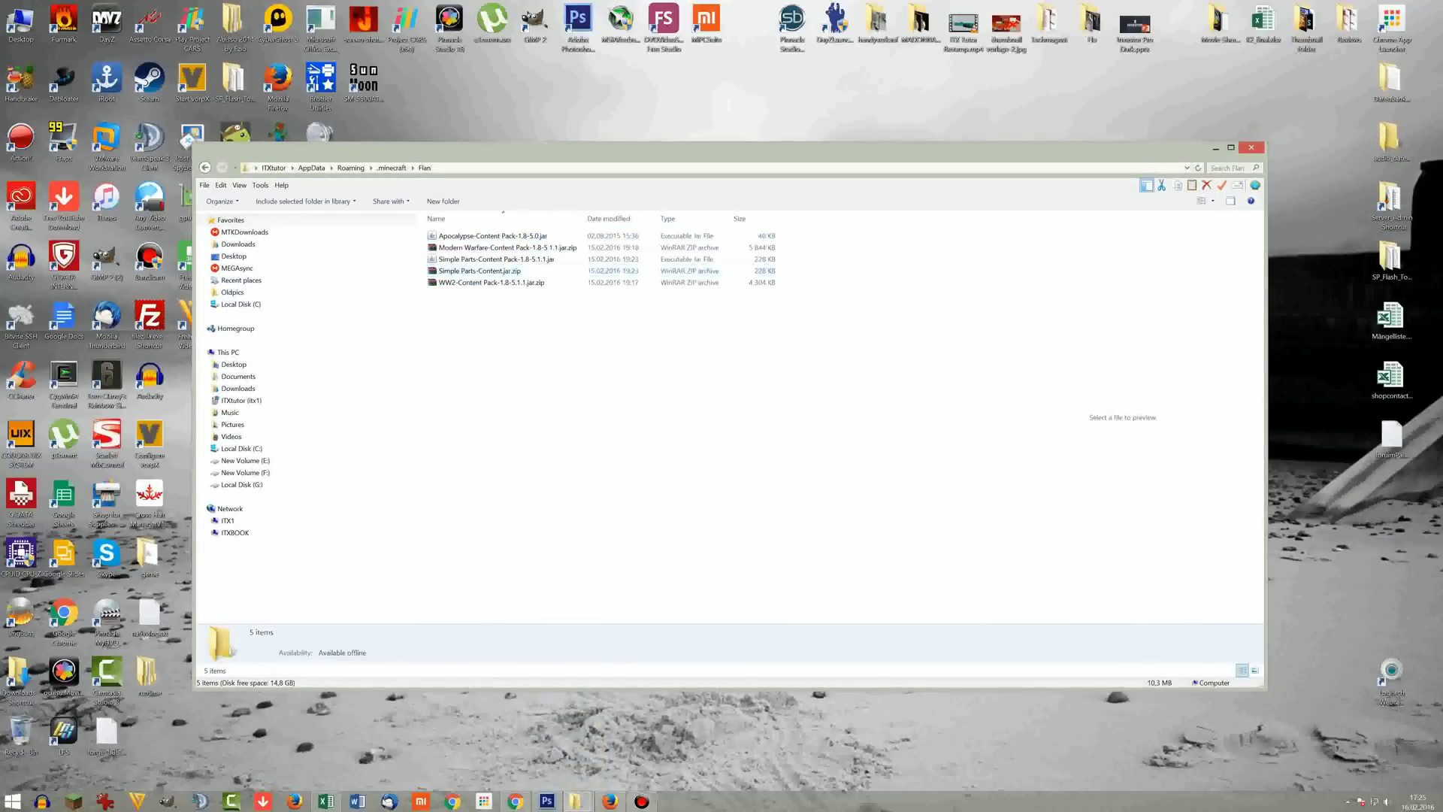
Move the Flan folder window aside, inspect the contents of the Modern Warfare content pack archive on the desktop, and close it
{"action": "left_click_drag", "start_coordinate": [676, 148], "coordinate": [858, 148]}
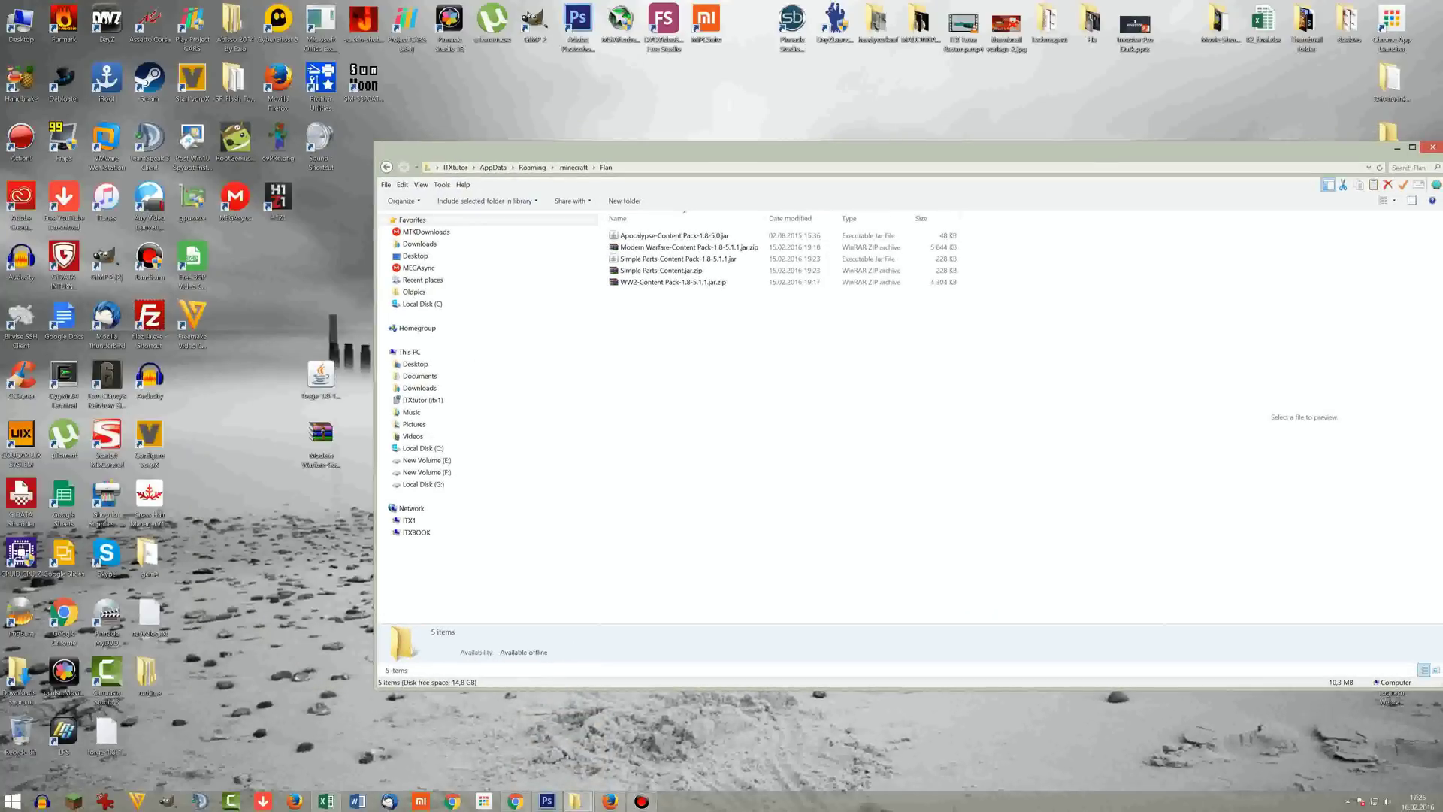
{"action": "left_click", "coordinate": [321, 434]}
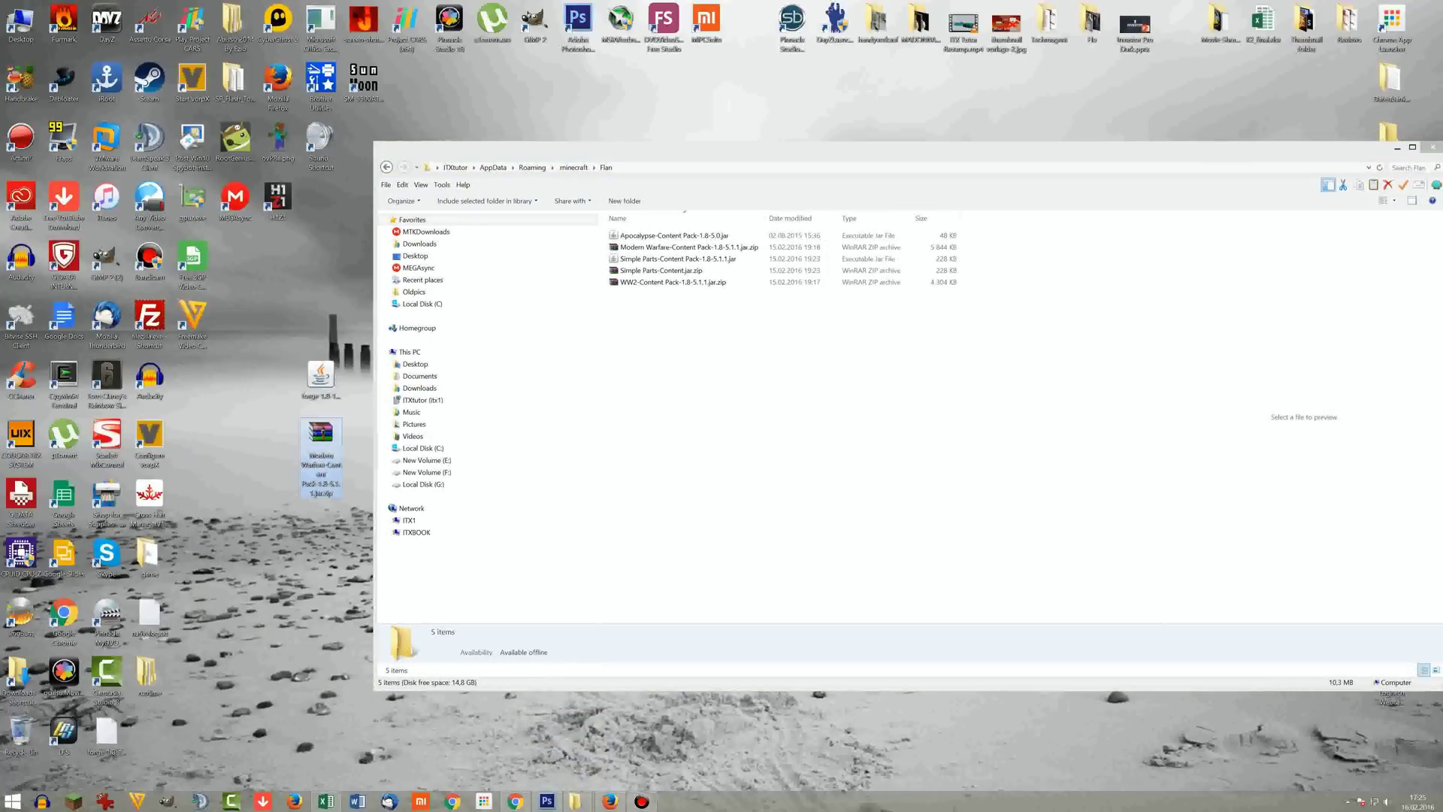
{"action": "double_click", "coordinate": [321, 439]}
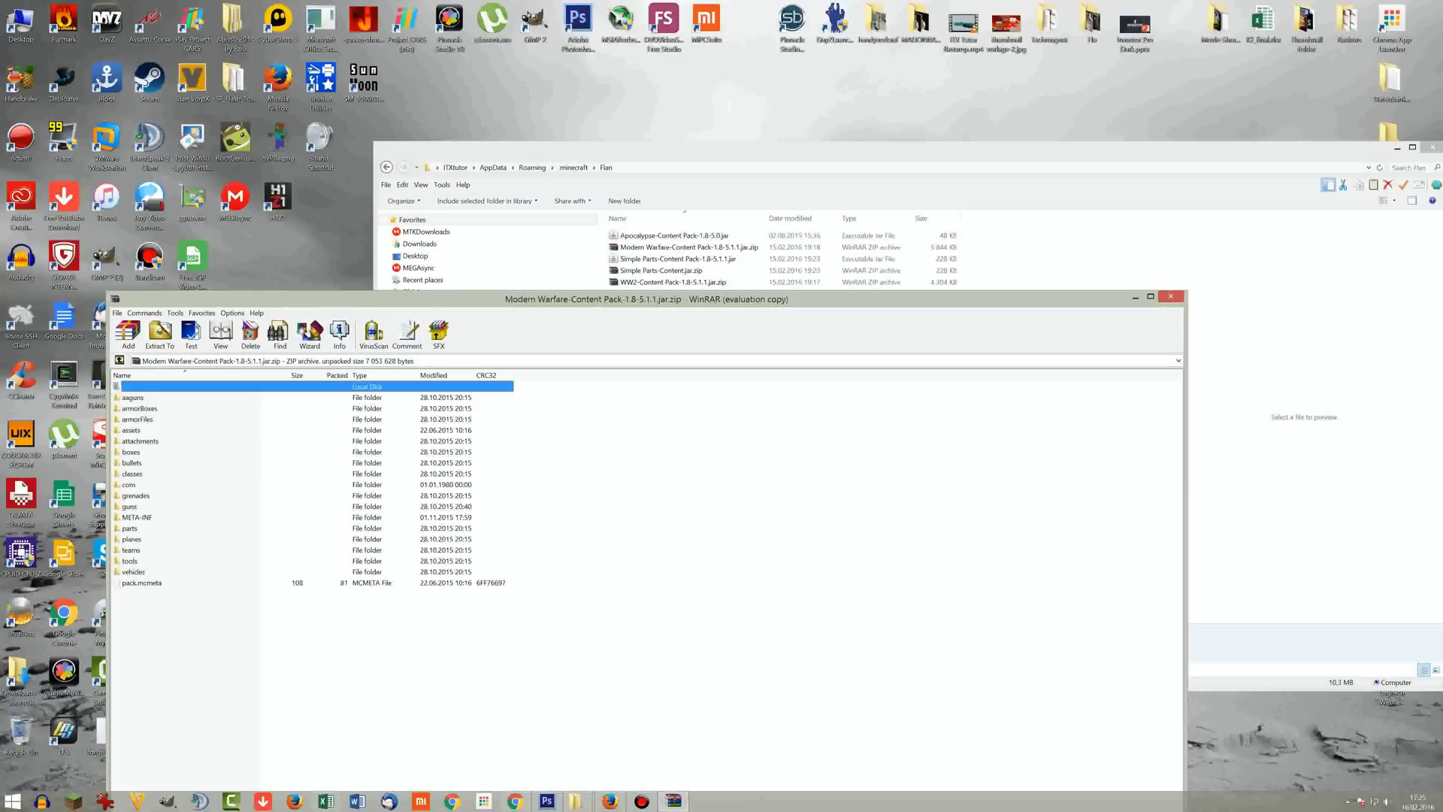
{"action": "key", "text": "alt+F4"}
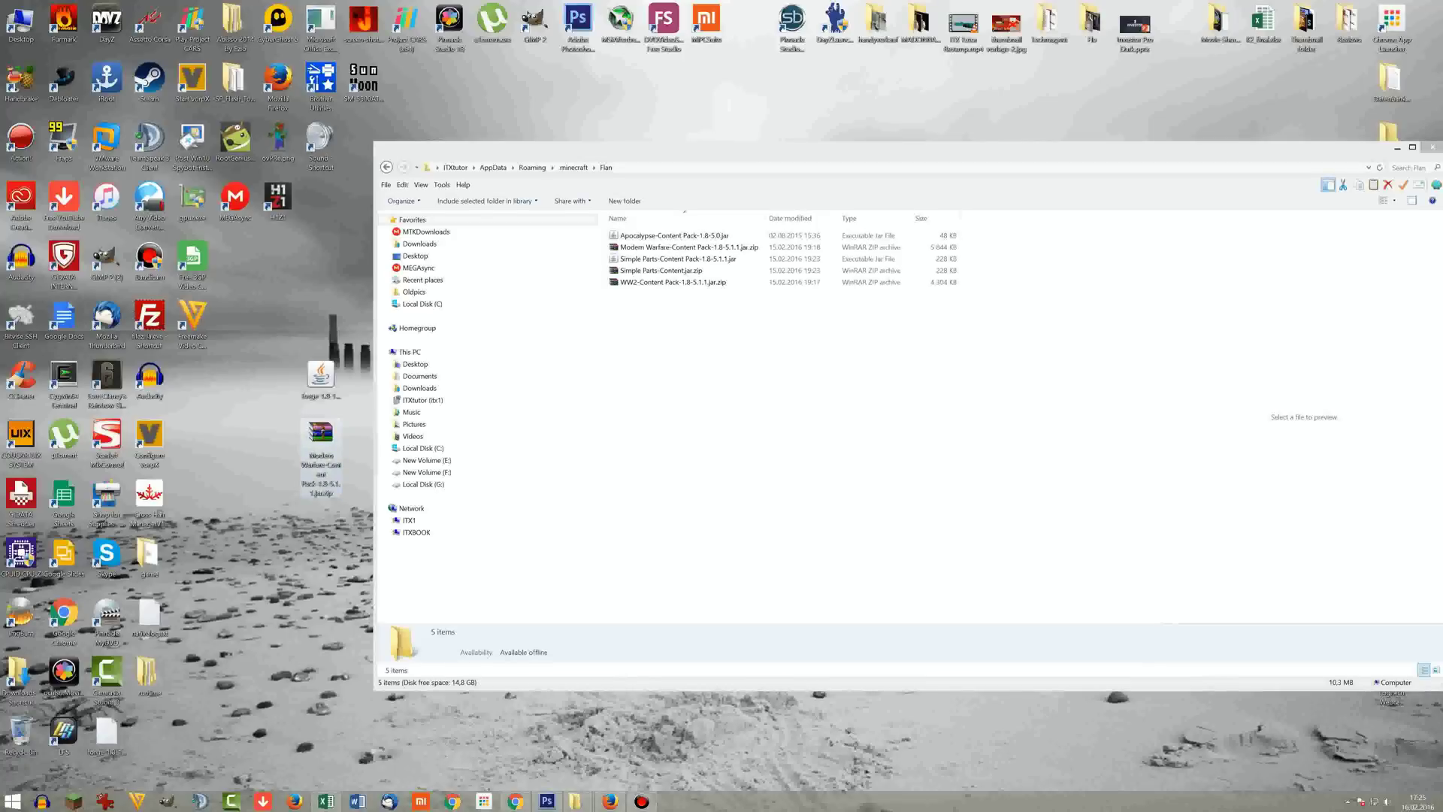
Move the Modern Warfare content pack archive from the desktop into the Flan folder, replacing the existing file, and check the packs there
{"action": "left_click_drag", "start_coordinate": [321, 440], "coordinate": [736, 387]}
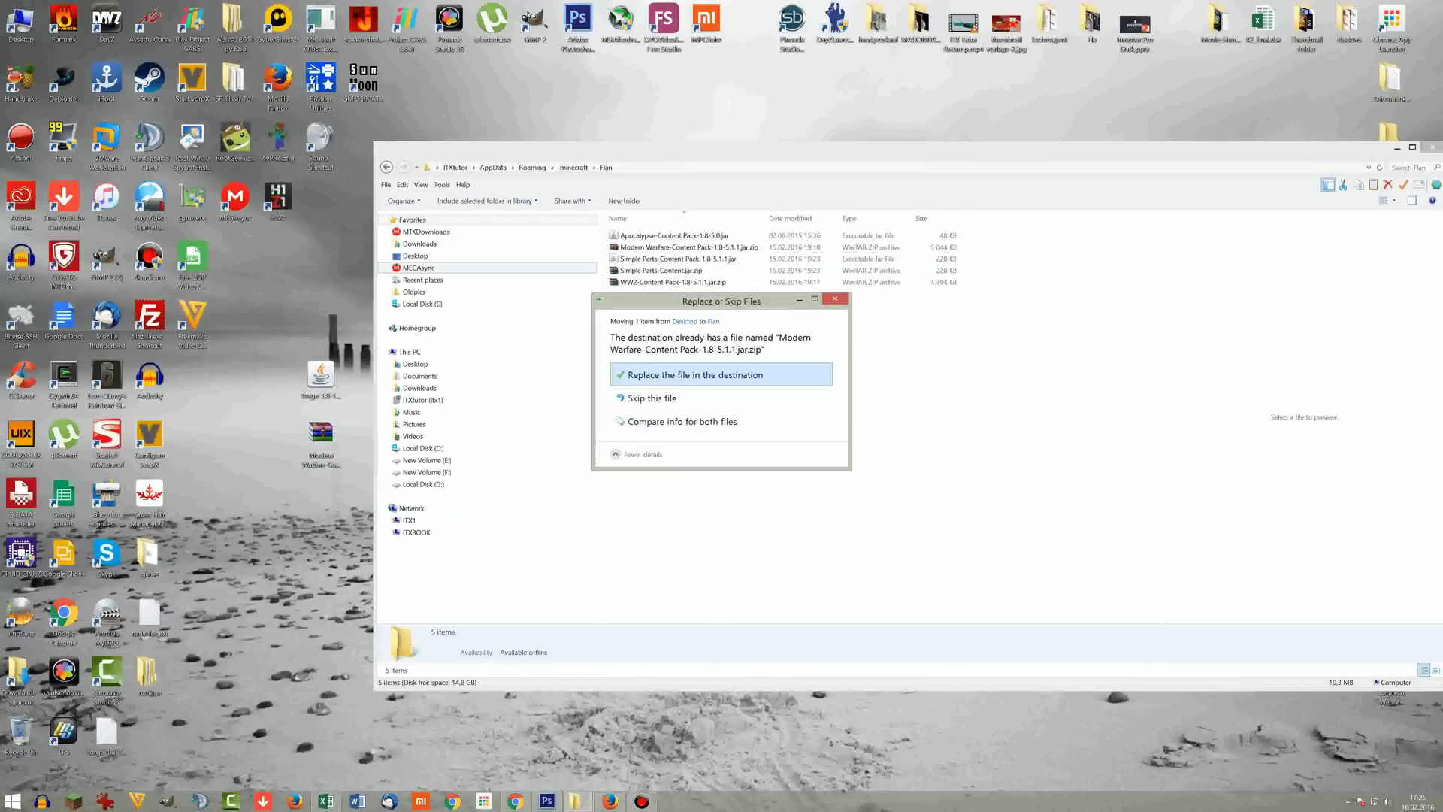
{"action": "left_click", "coordinate": [722, 374]}
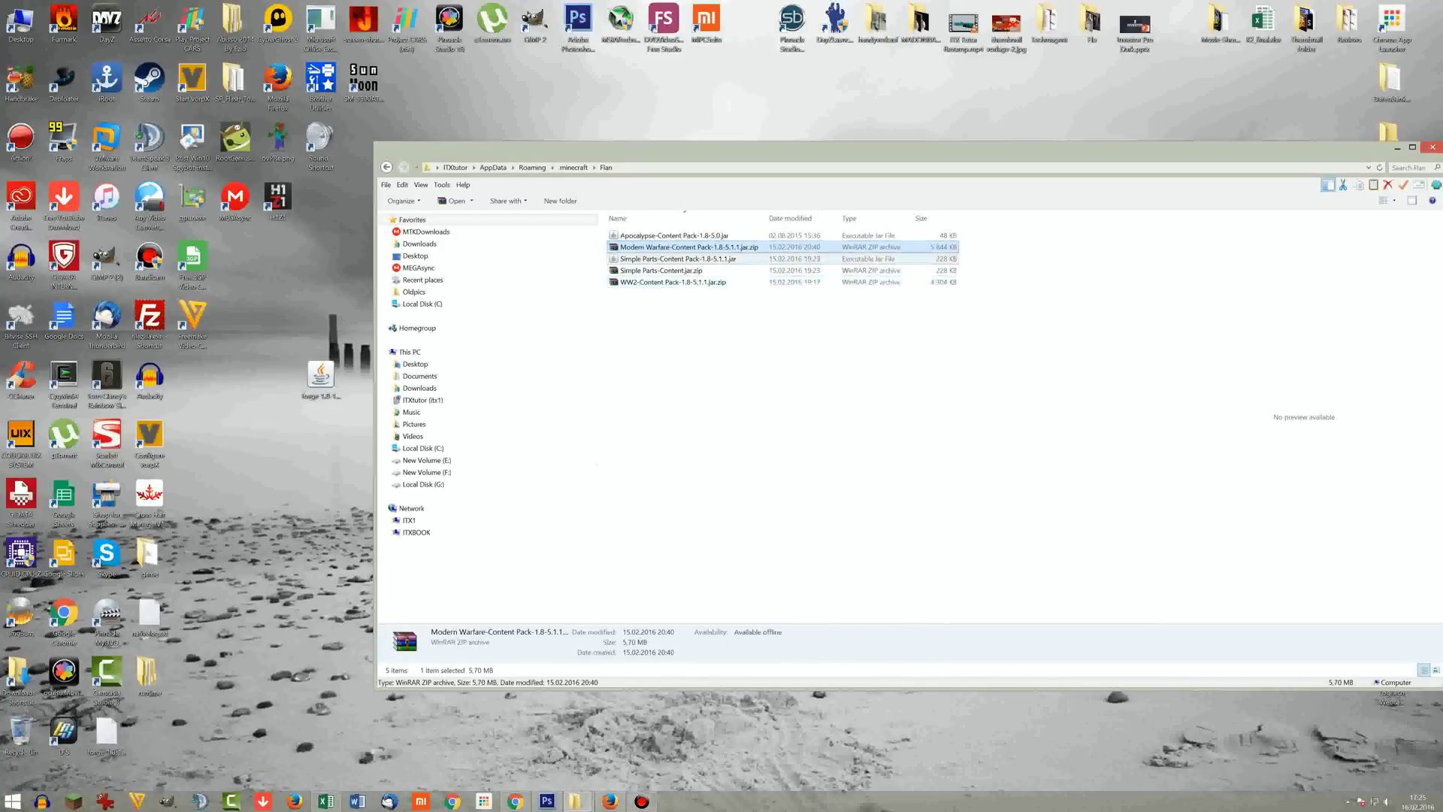
{"action": "left_click", "coordinate": [741, 257]}
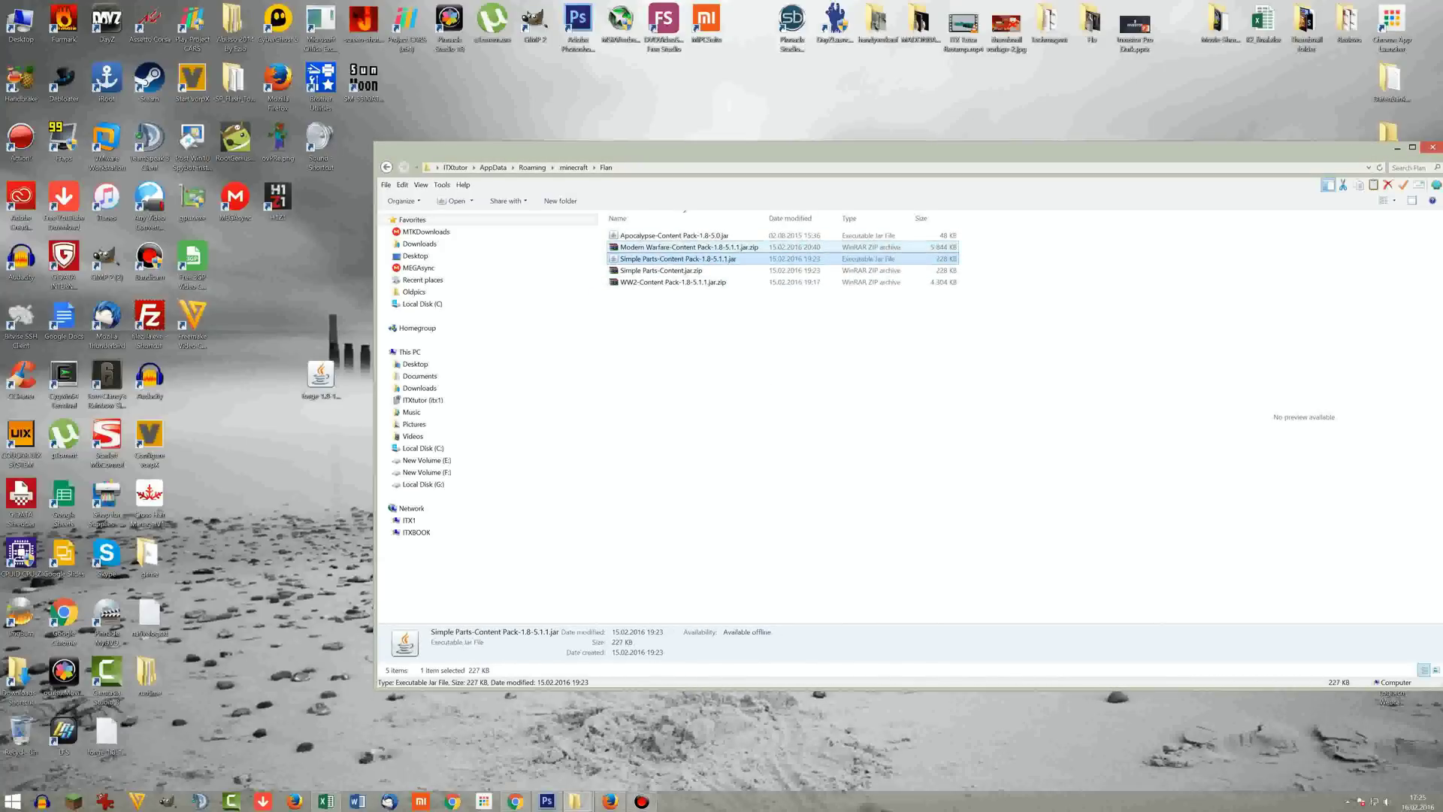
{"action": "left_click", "coordinate": [738, 236]}
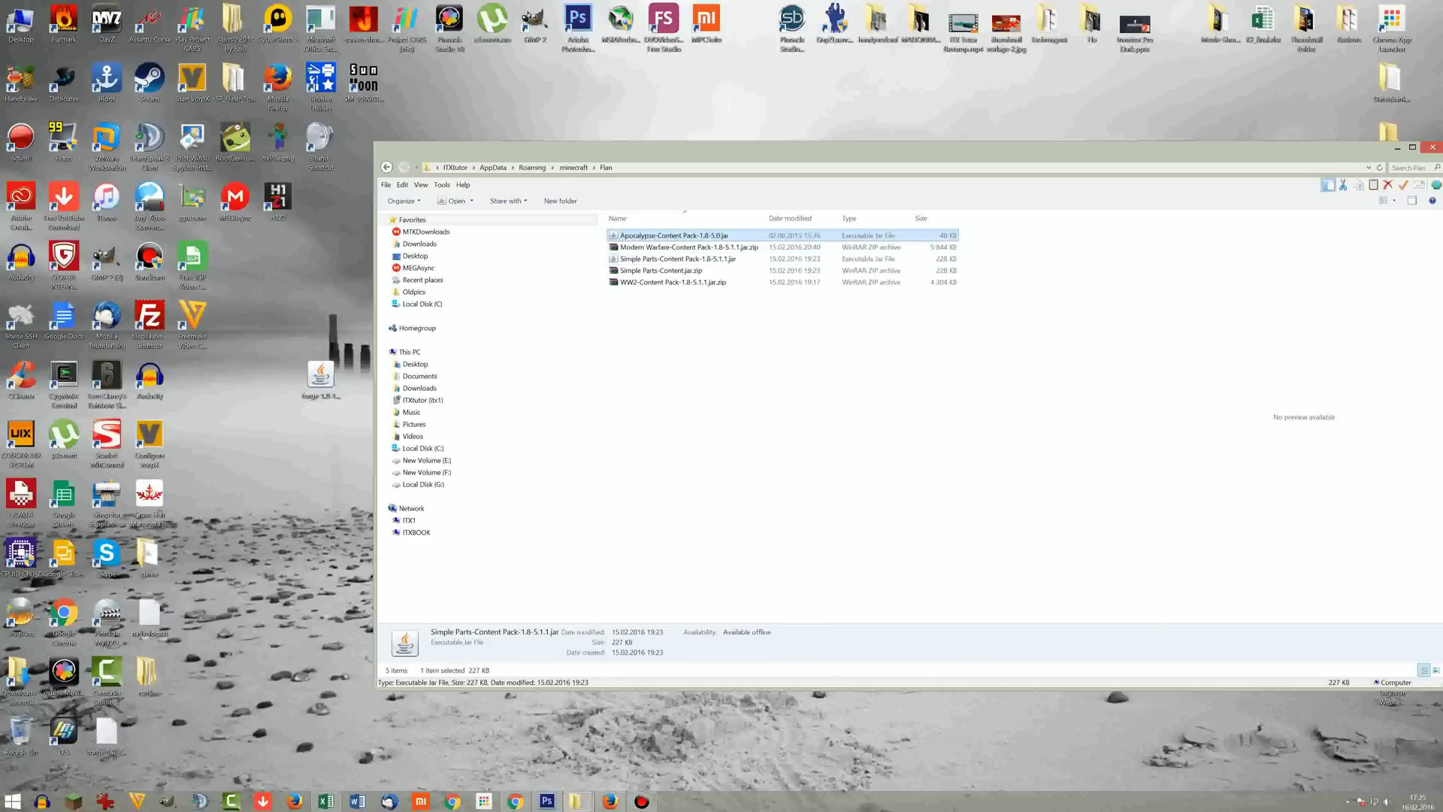
{"action": "left_click", "coordinate": [738, 247]}
{"action": "left_click", "coordinate": [739, 259]}
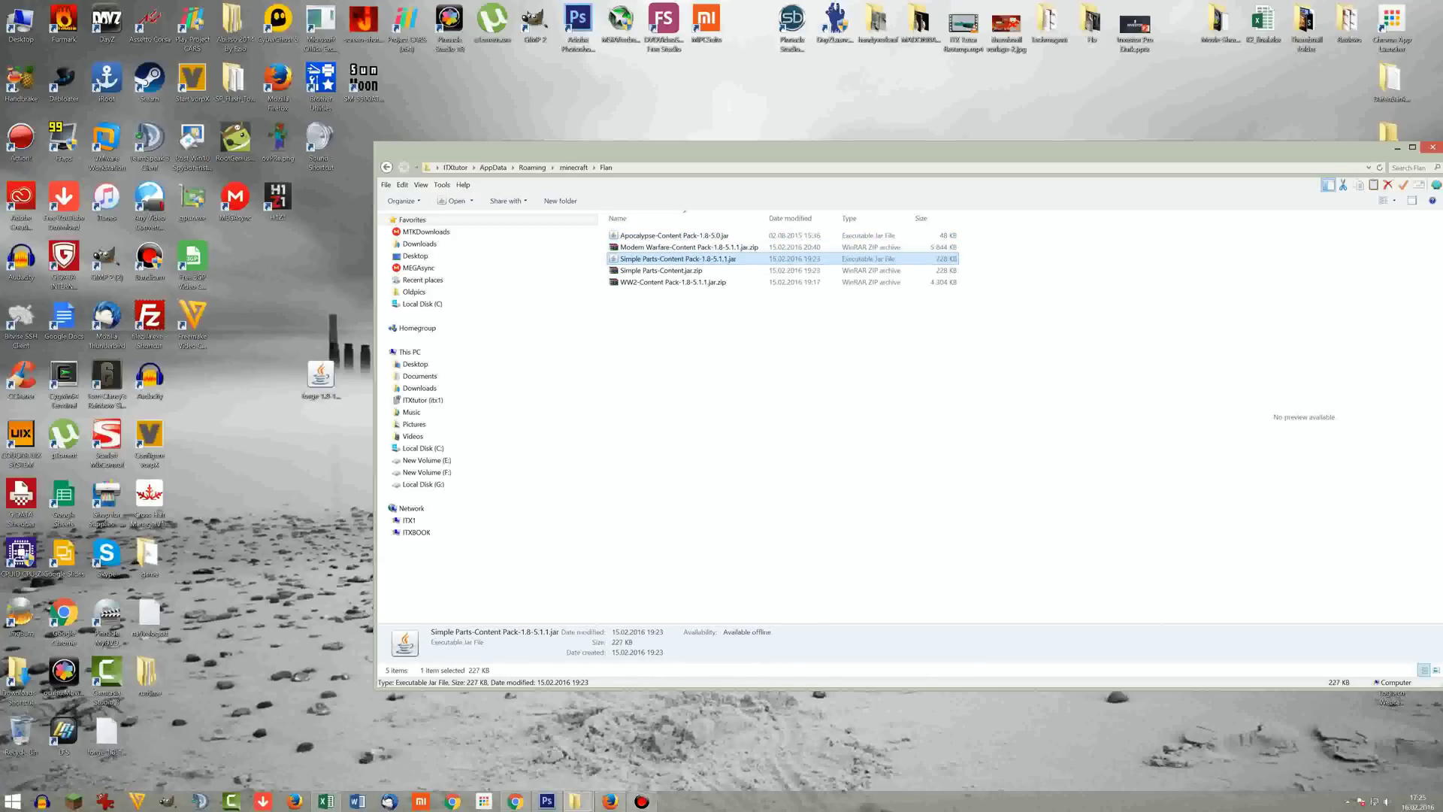
Open the WW2 content pack's file name for editing and select its .zip extension, then leave the rename without changes
{"action": "right_click", "coordinate": [719, 283]}
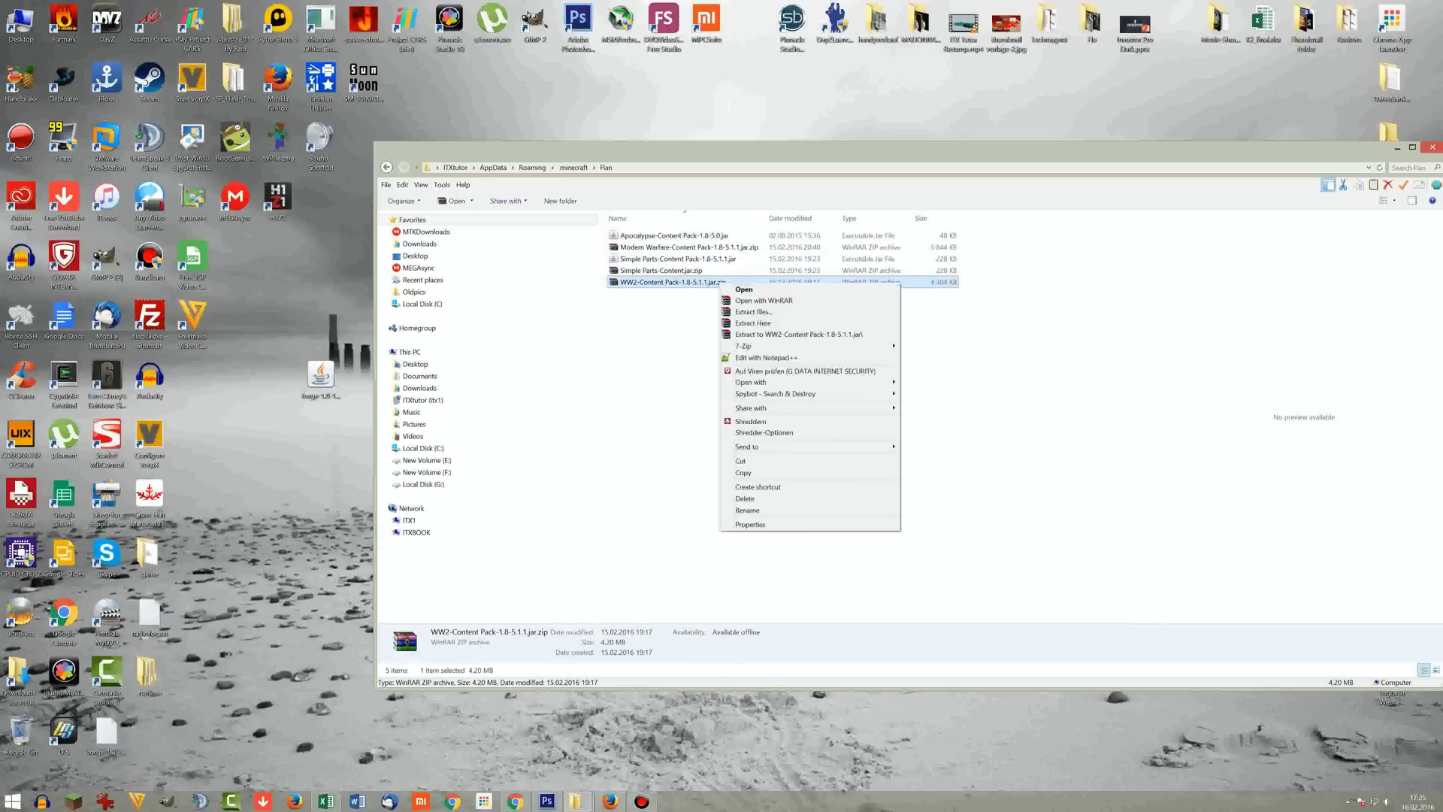
{"action": "left_click", "coordinate": [747, 509]}
{"action": "key", "text": "End"}
{"action": "key", "text": "shift+Left"}
{"action": "key", "text": "shift+Left"}
{"action": "key", "text": "shift+Left"}
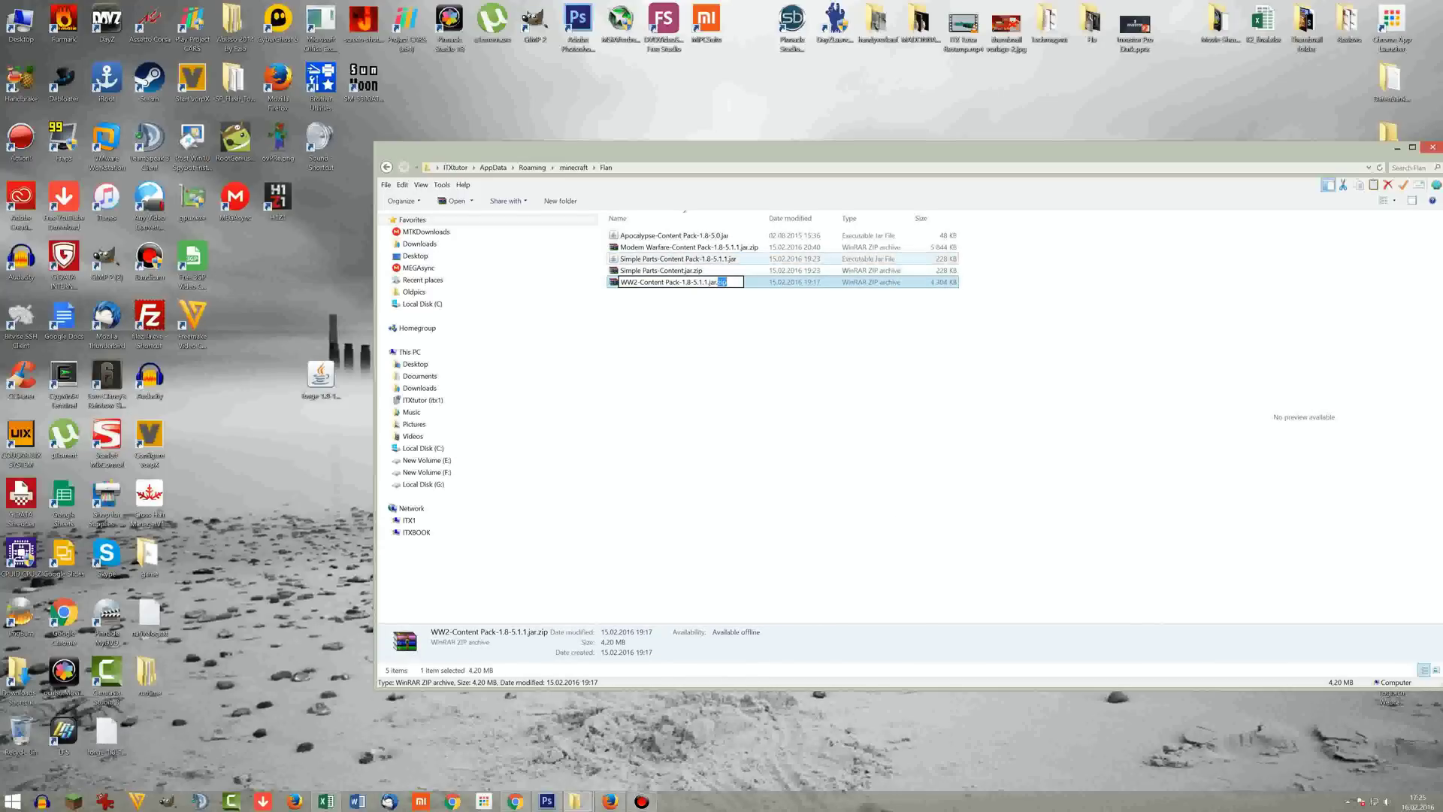
{"action": "left_click", "coordinate": [735, 258]}
Close the Flan folder window and launch Minecraft from the desktop into its Forge 1.8 main menu
{"action": "left_click", "coordinate": [1433, 147]}
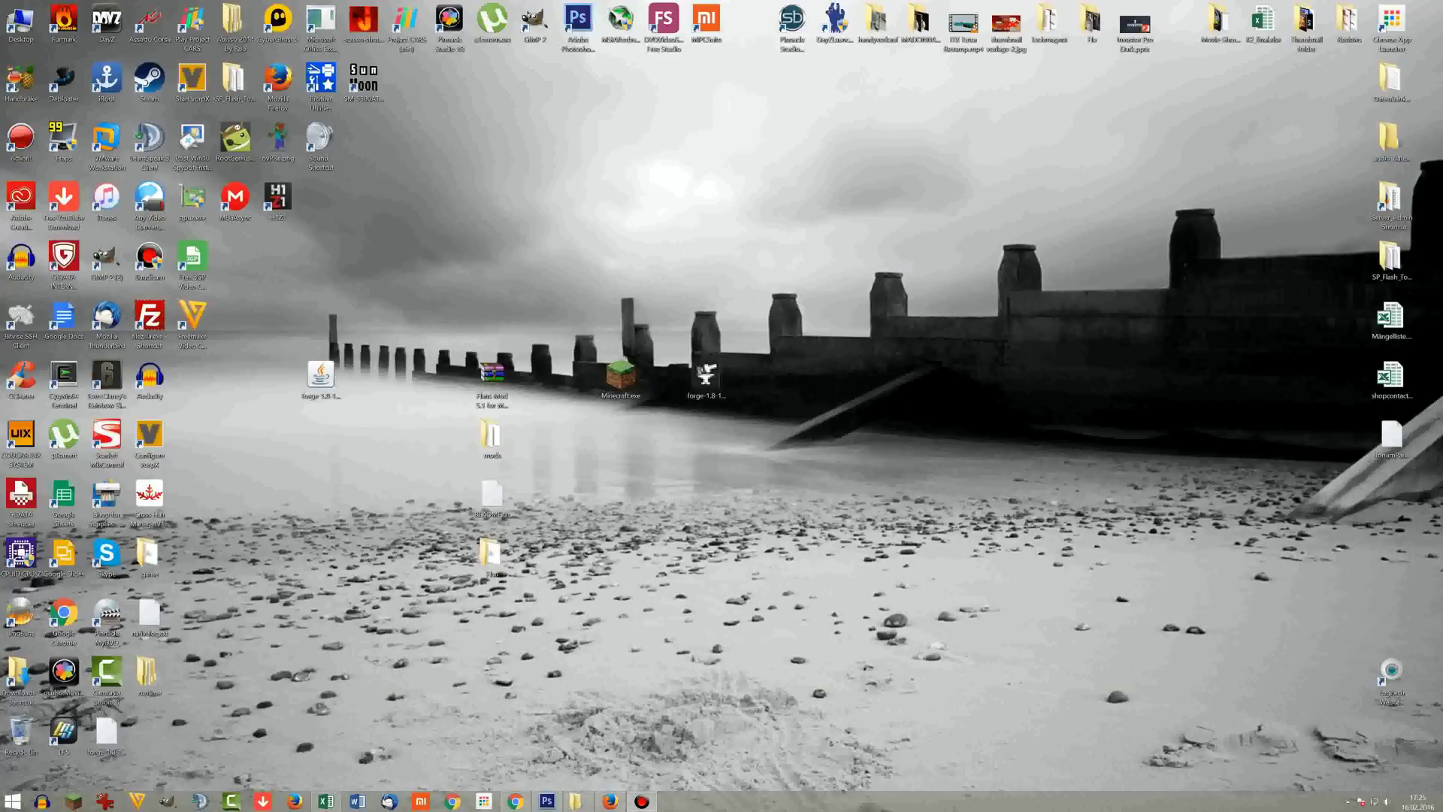
{"action": "double_click", "coordinate": [621, 377]}
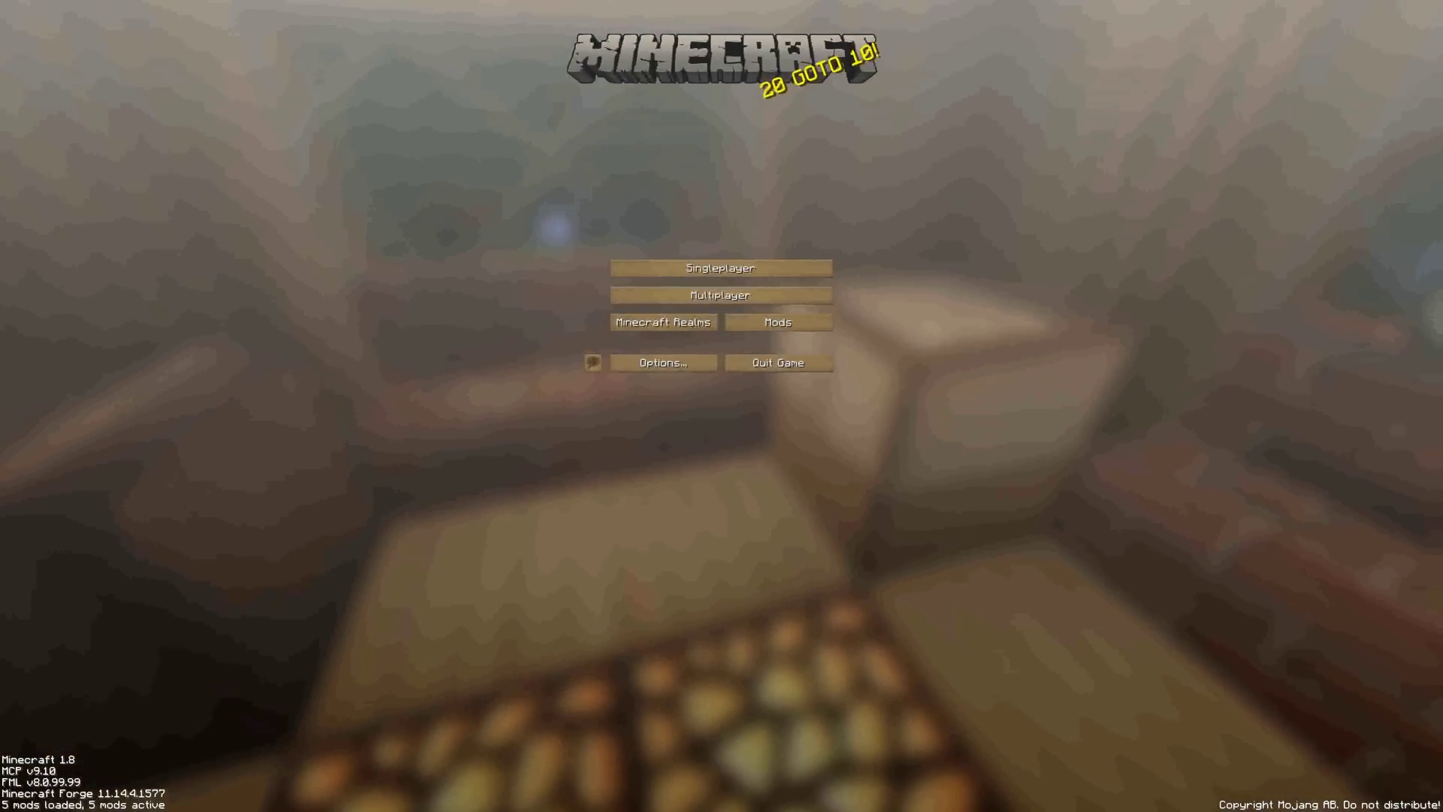
Examine the installed mods in Minecraft's mod list, trying the A-Z, Z-A and Normal orders, and return to the main menu
{"action": "left_click", "coordinate": [778, 323]}
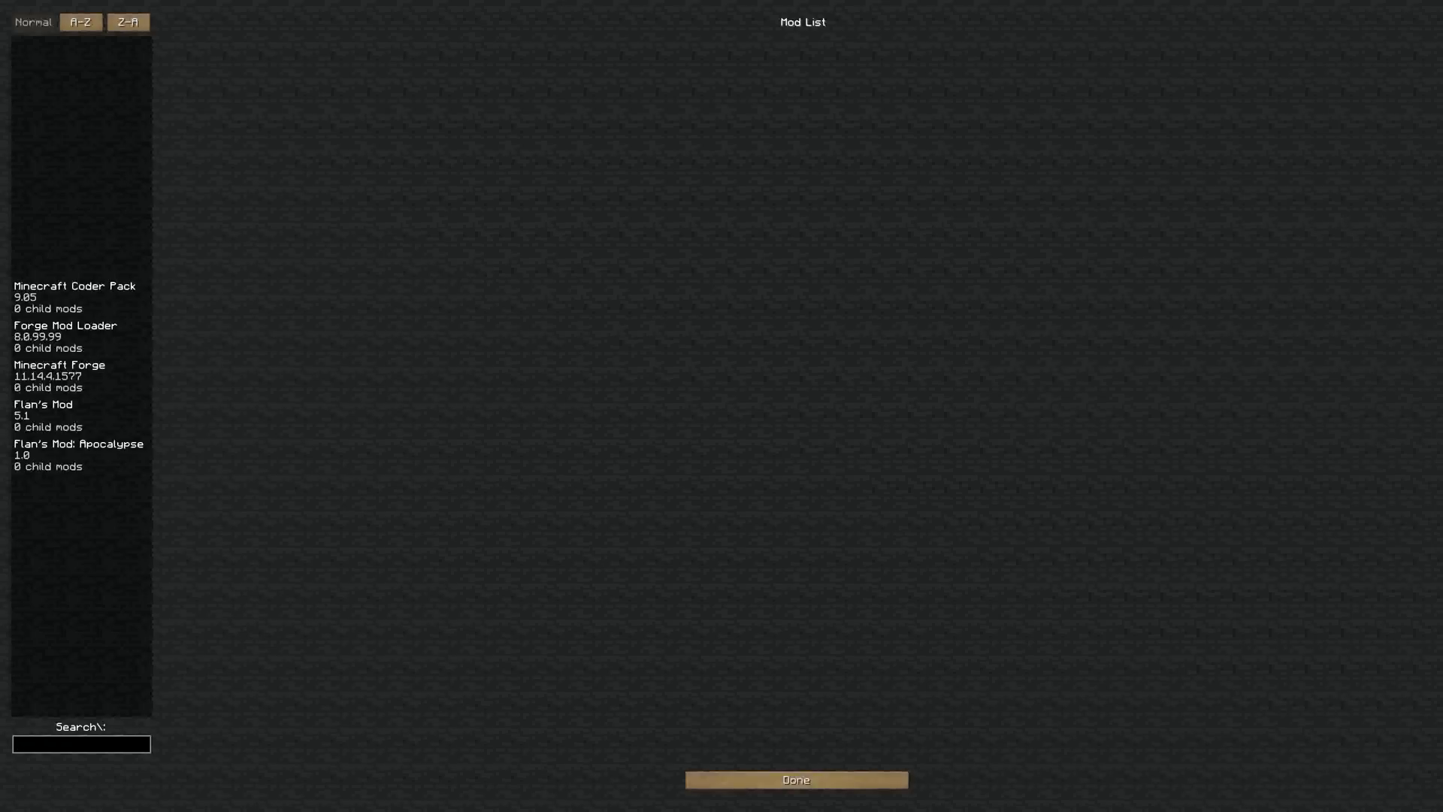
{"action": "left_click", "coordinate": [80, 22]}
{"action": "left_click", "coordinate": [128, 22]}
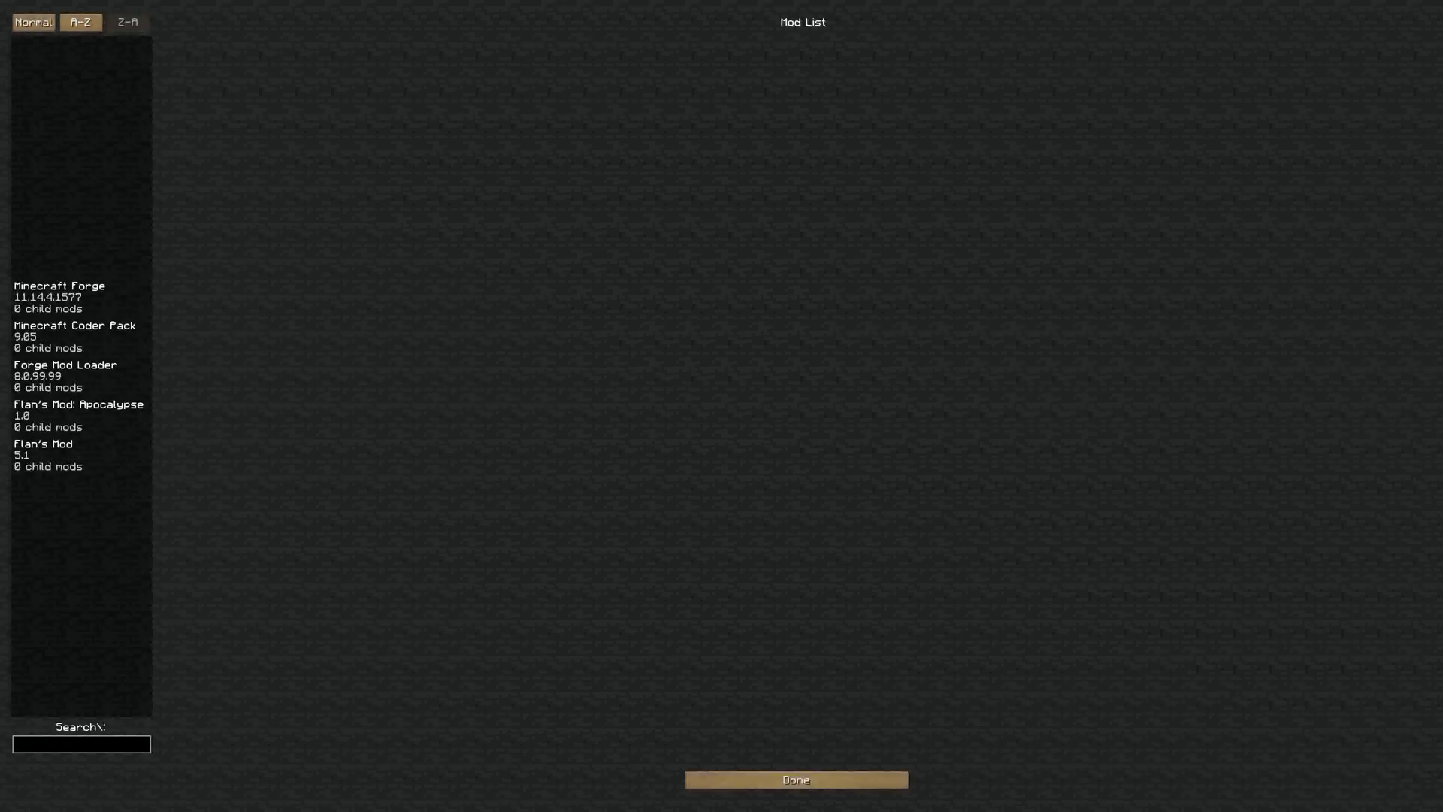
{"action": "left_click", "coordinate": [33, 22]}
{"action": "left_click", "coordinate": [797, 779]}
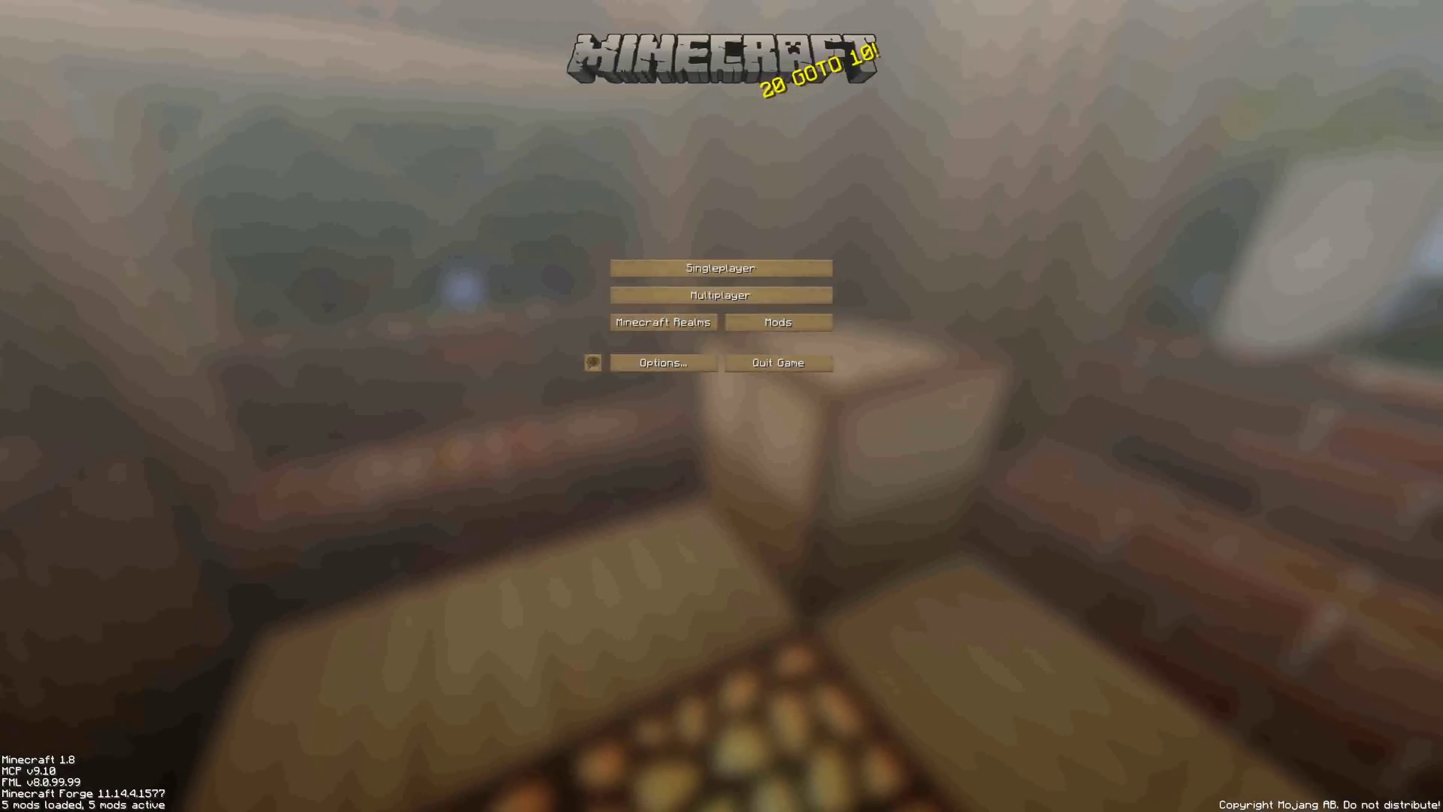
Look through the saved singleplayer worlds, highlighting a few entries, and return to the main menu without loading one
{"action": "left_click", "coordinate": [720, 267]}
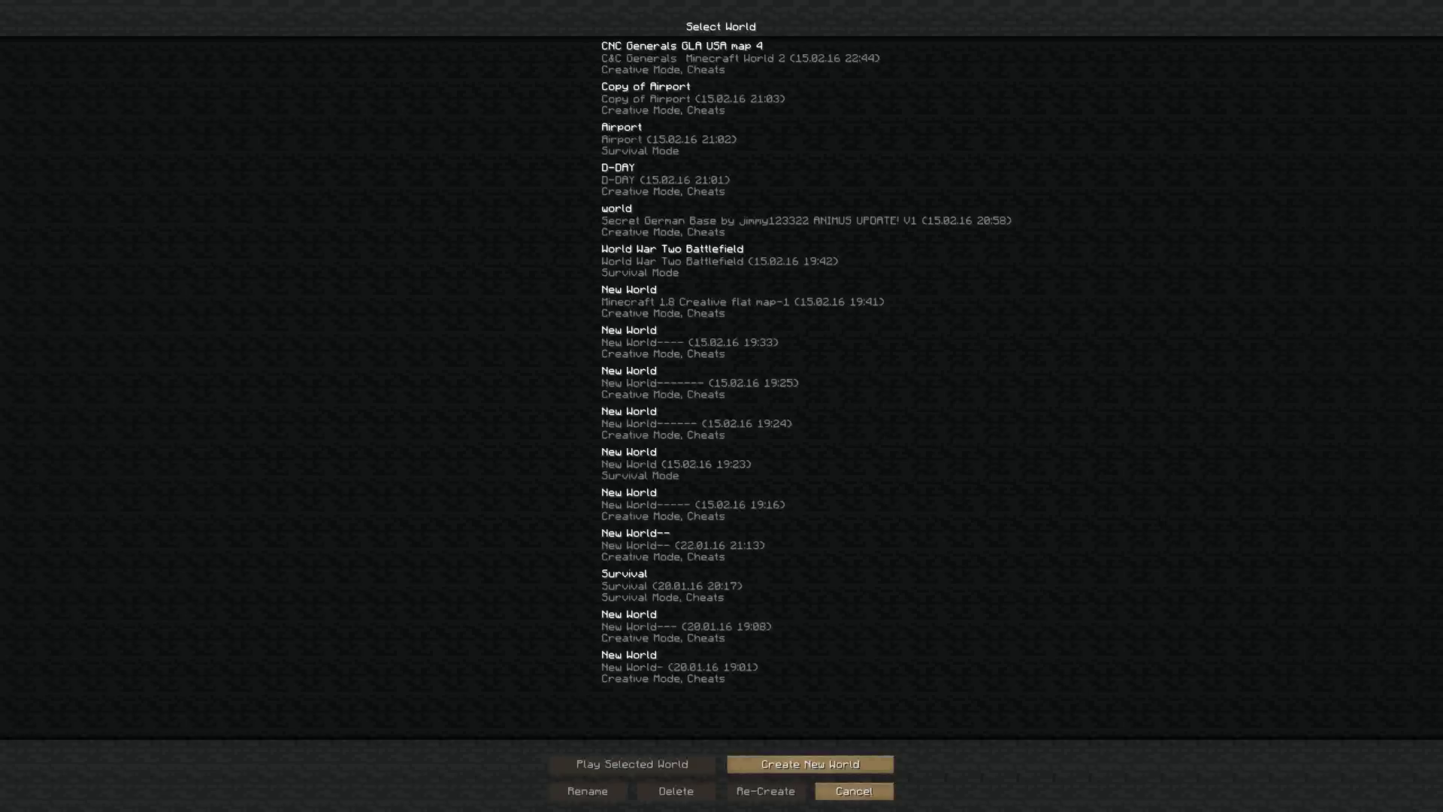
{"action": "left_click", "coordinate": [720, 261]}
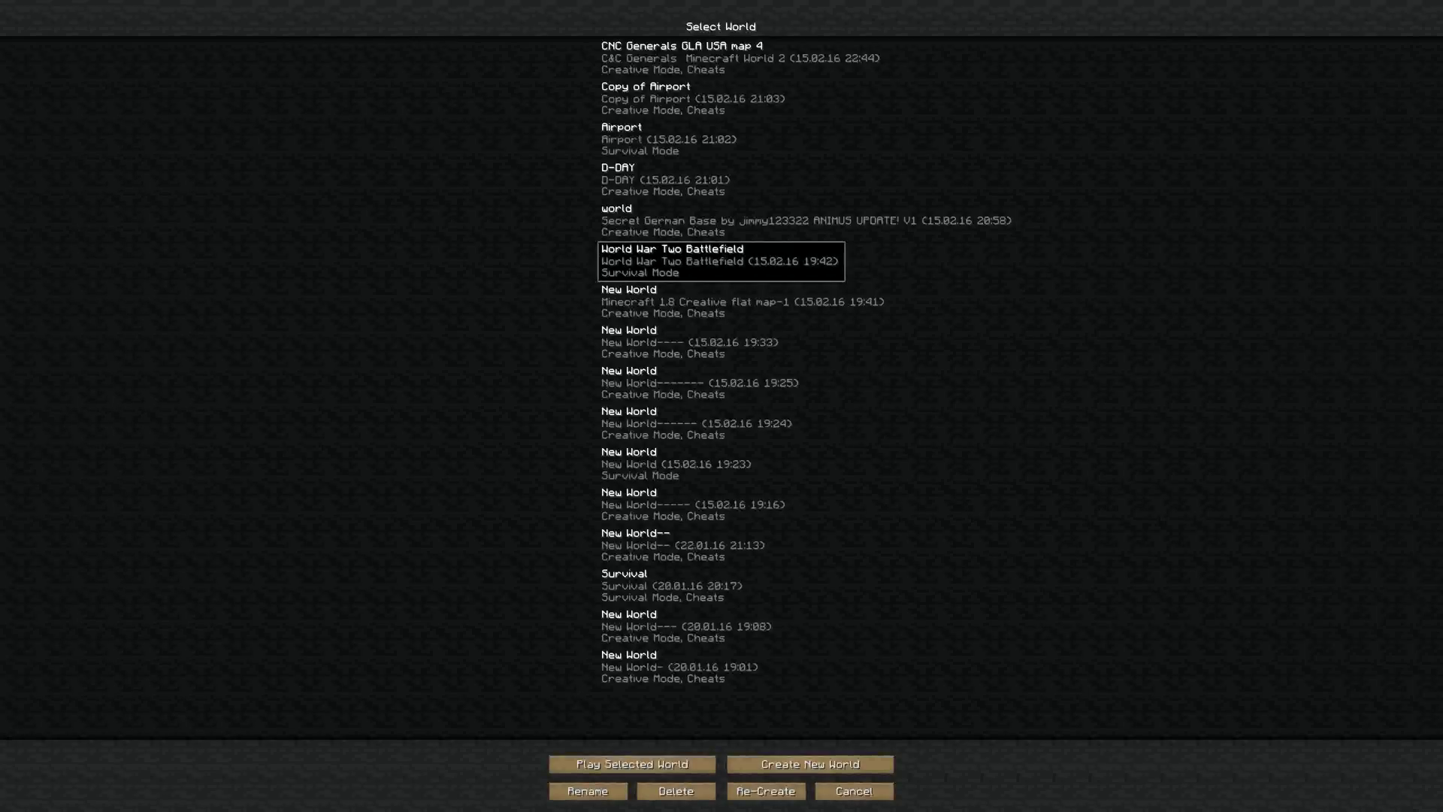
{"action": "left_click", "coordinate": [720, 59]}
{"action": "left_click", "coordinate": [720, 262]}
{"action": "left_click", "coordinate": [720, 383]}
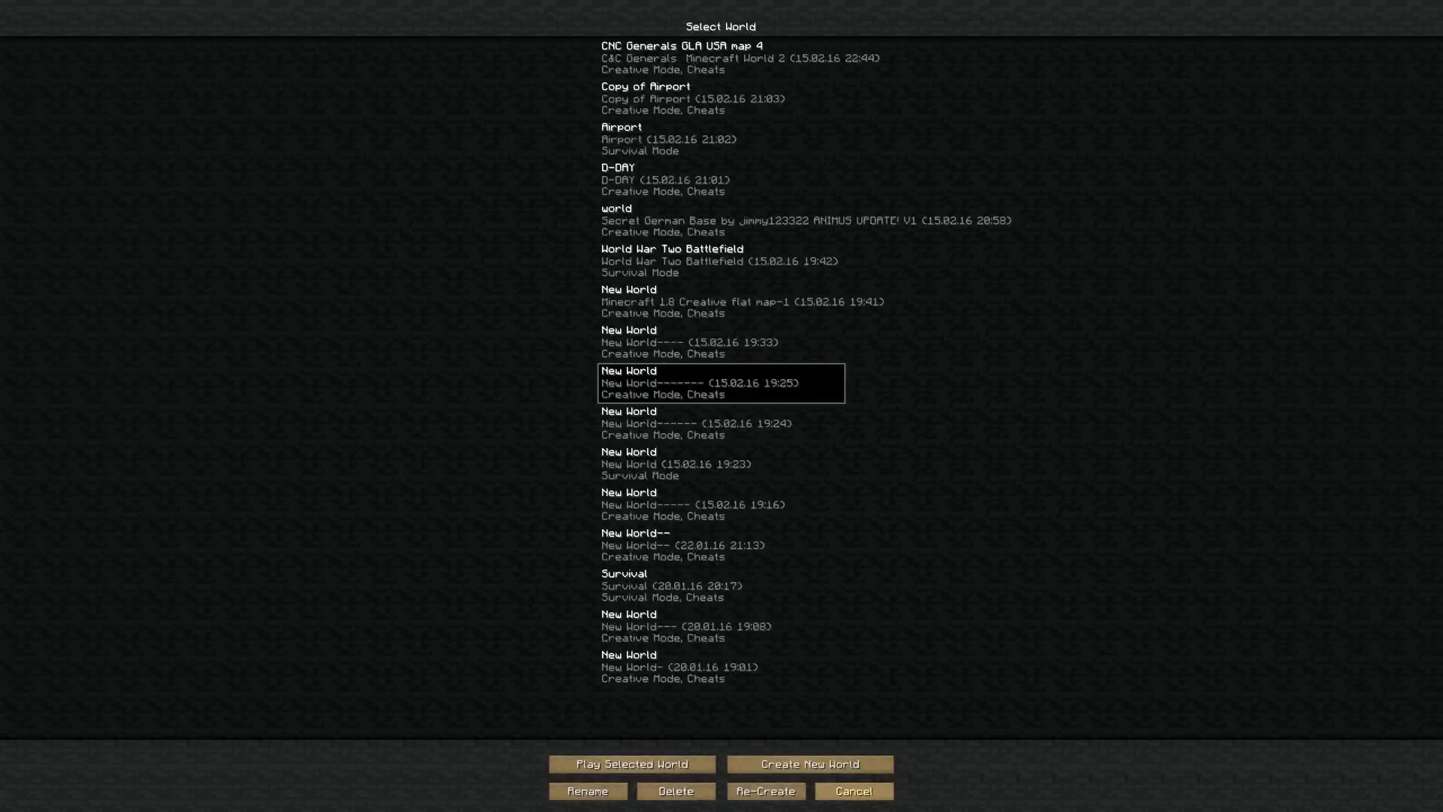
{"action": "left_click", "coordinate": [854, 791]}
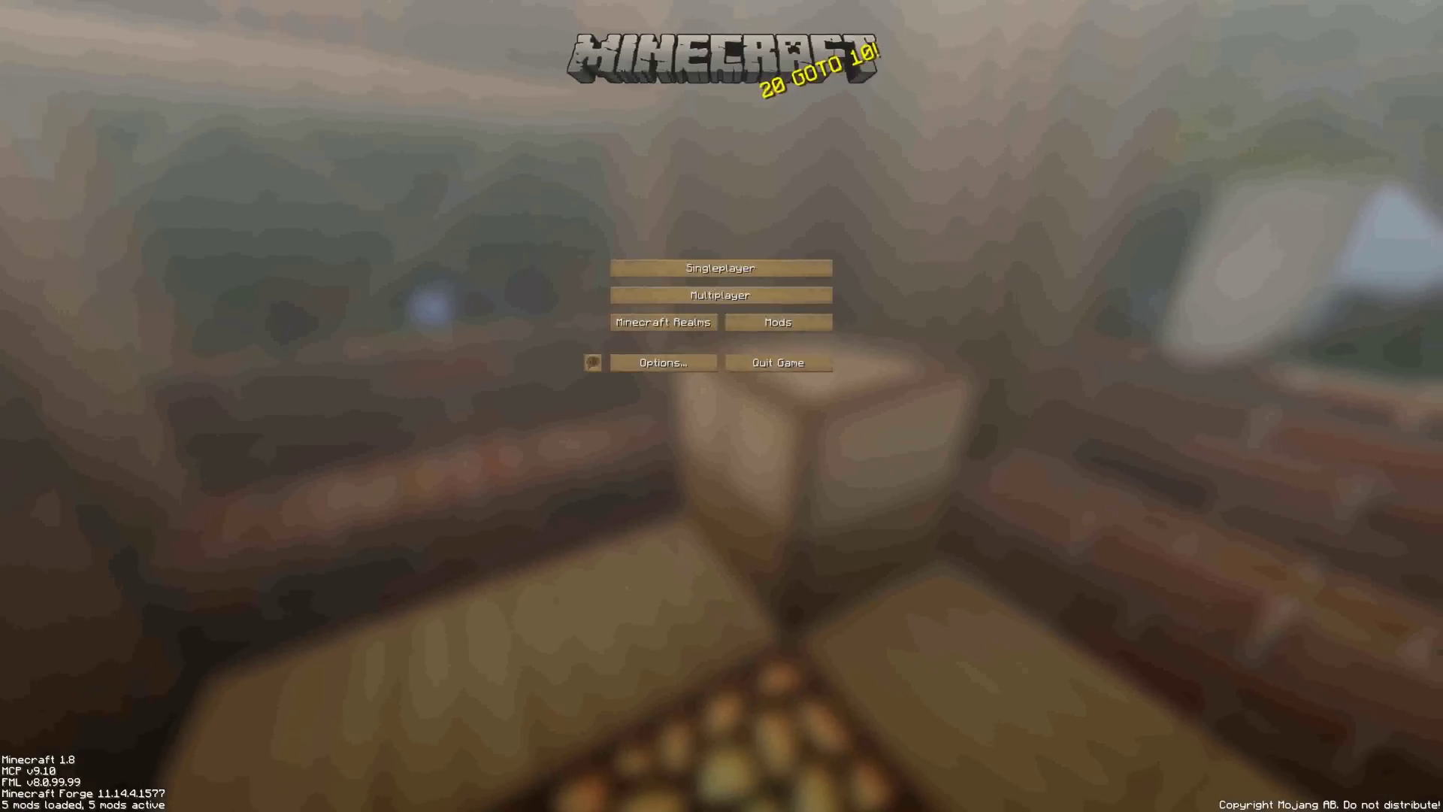